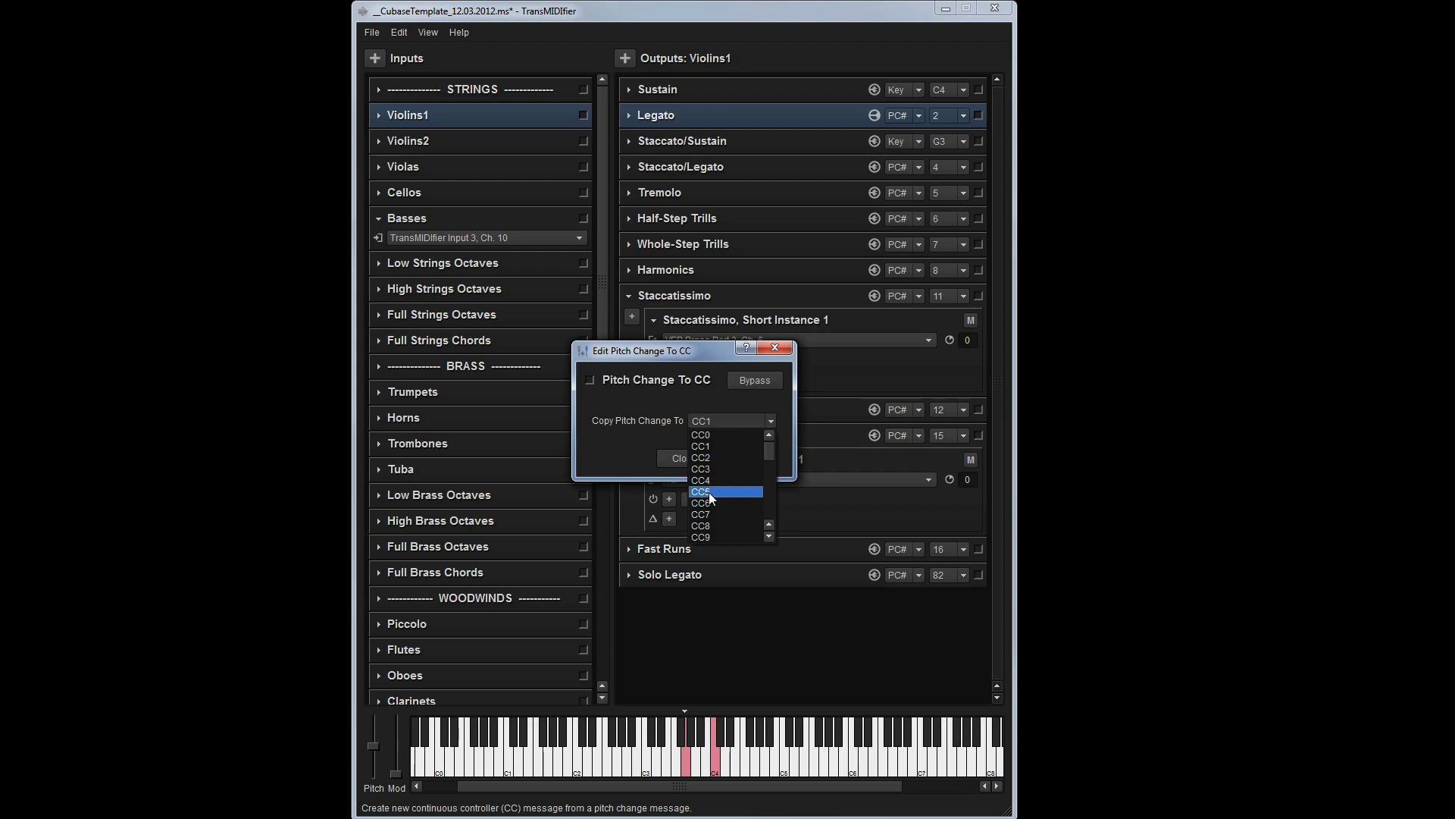
- Choose the controller for the Pitch Change To CC transform and move the Low Brass Octaves input up the input list
click(708, 500)
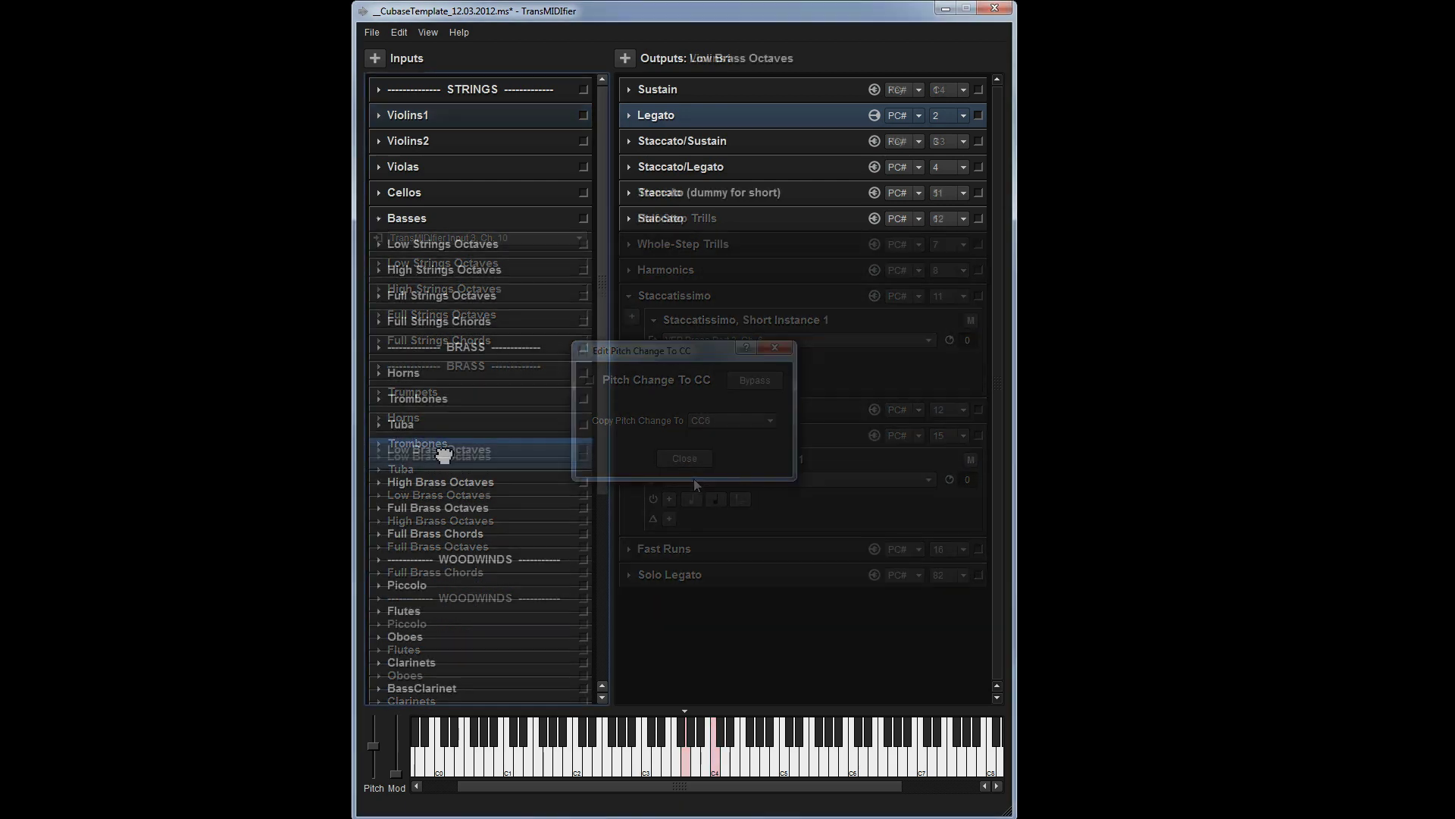
drag(396, 455, 452, 270)
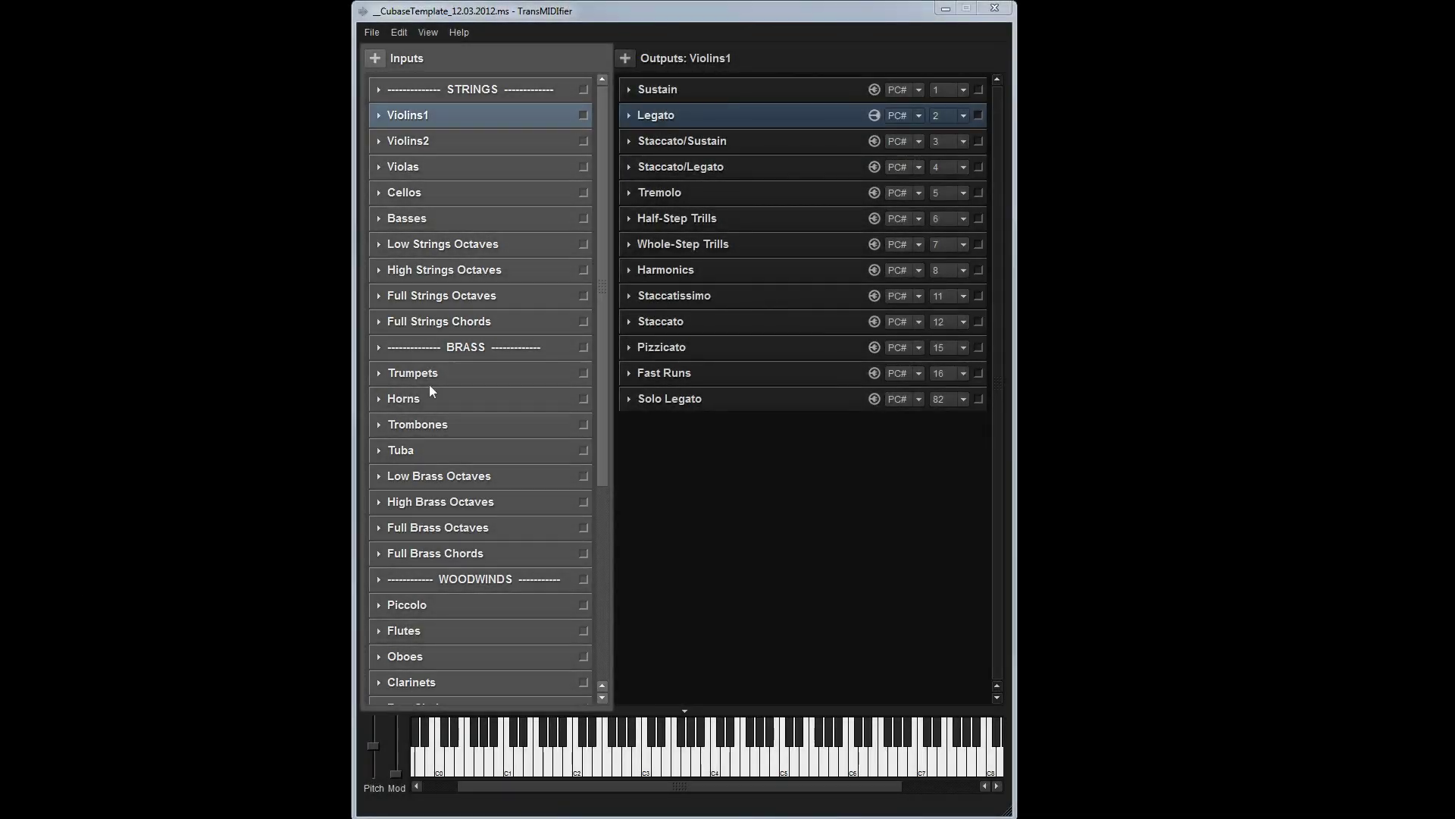
- Expand the Violins1 input and examine its available MIDI input ports and the channels of TransMIDIfier Input 1
drag(603, 318, 603, 362)
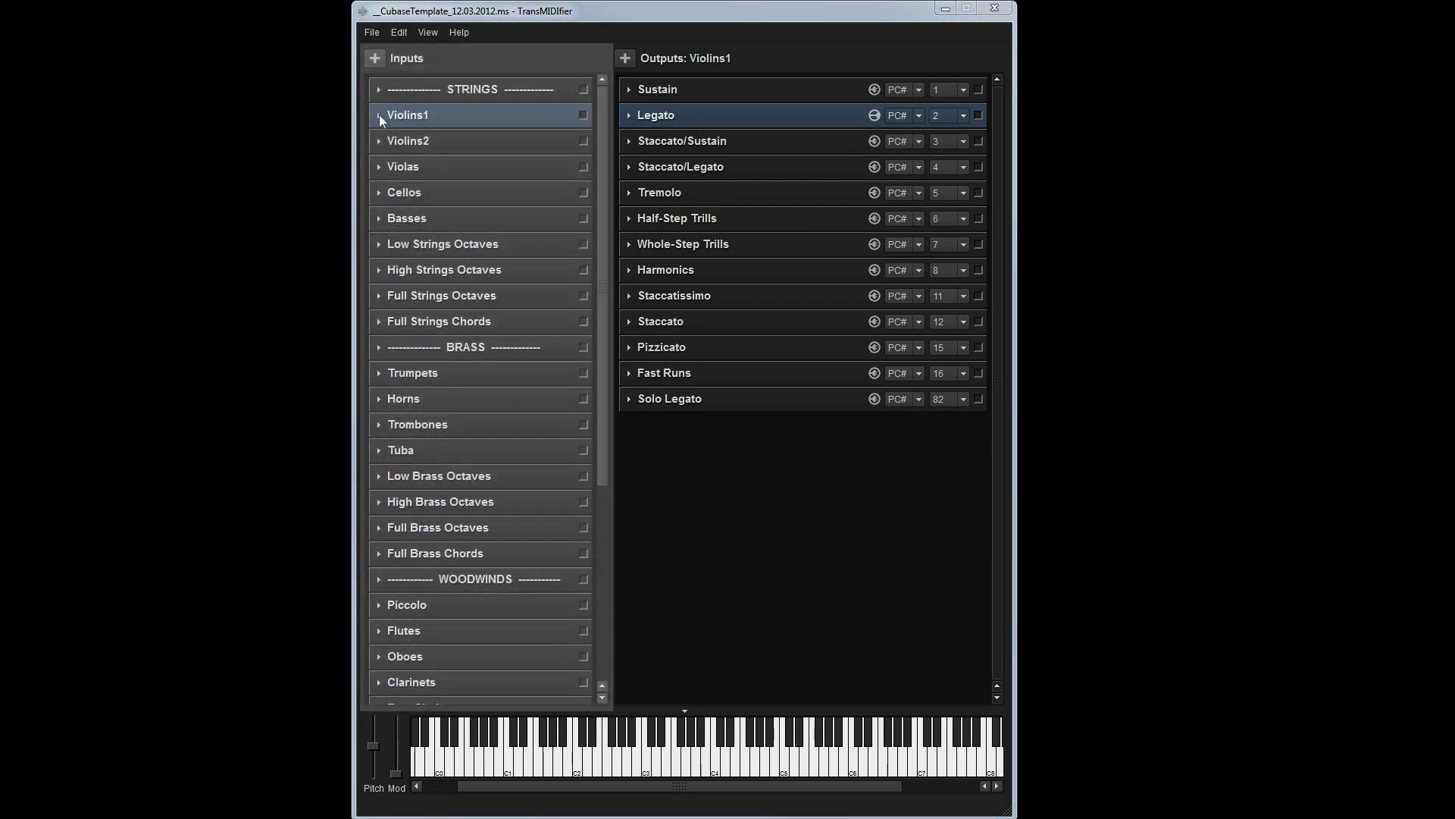
click(379, 115)
click(415, 134)
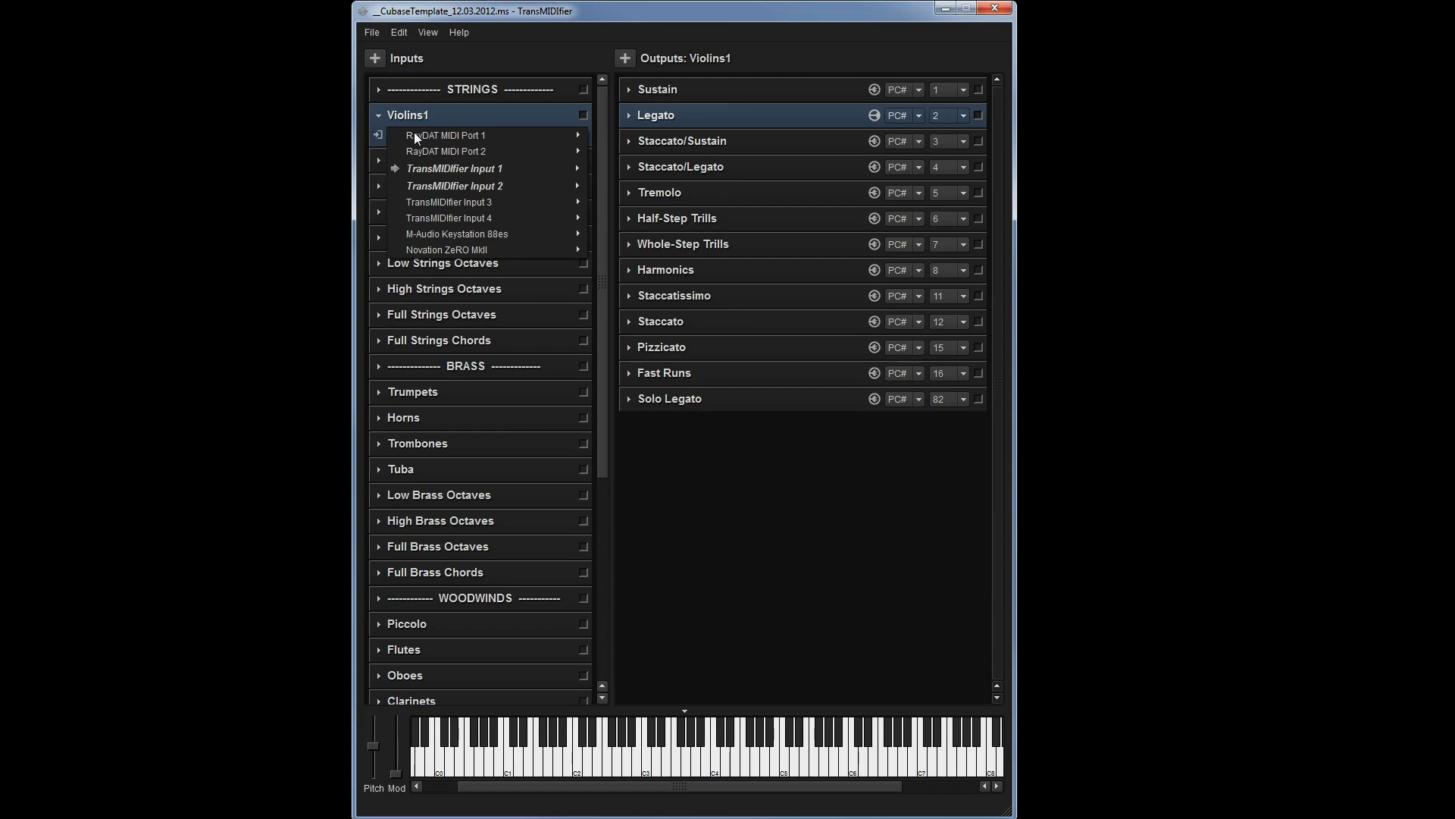
mouse_move(420, 168)
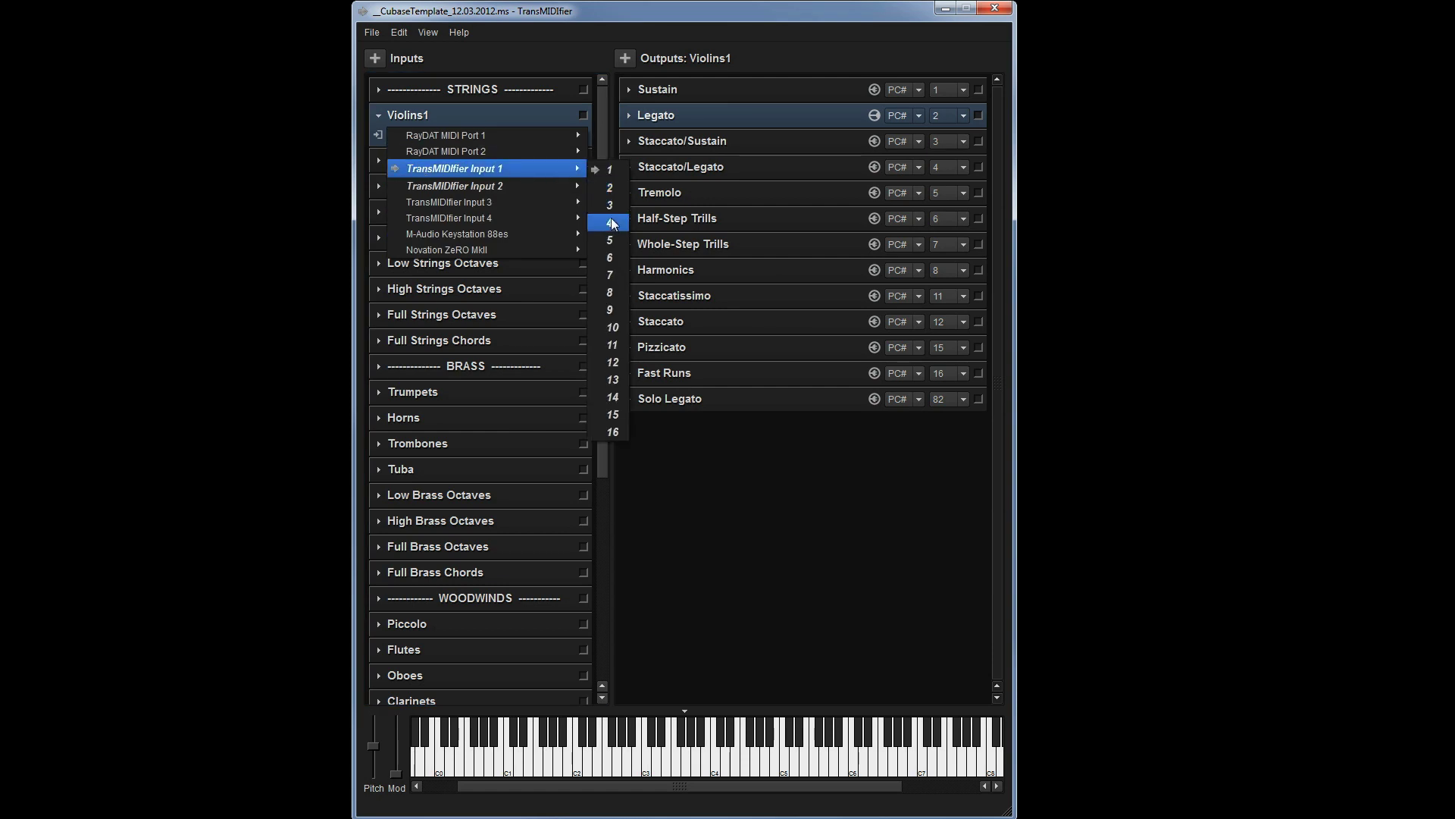
click(612, 220)
- View the outputs of the Low Strings Octaves, High Strings Octaves, Horns and Low Brass Octaves inputs
scroll(413, 194, down, 1)
click(413, 196)
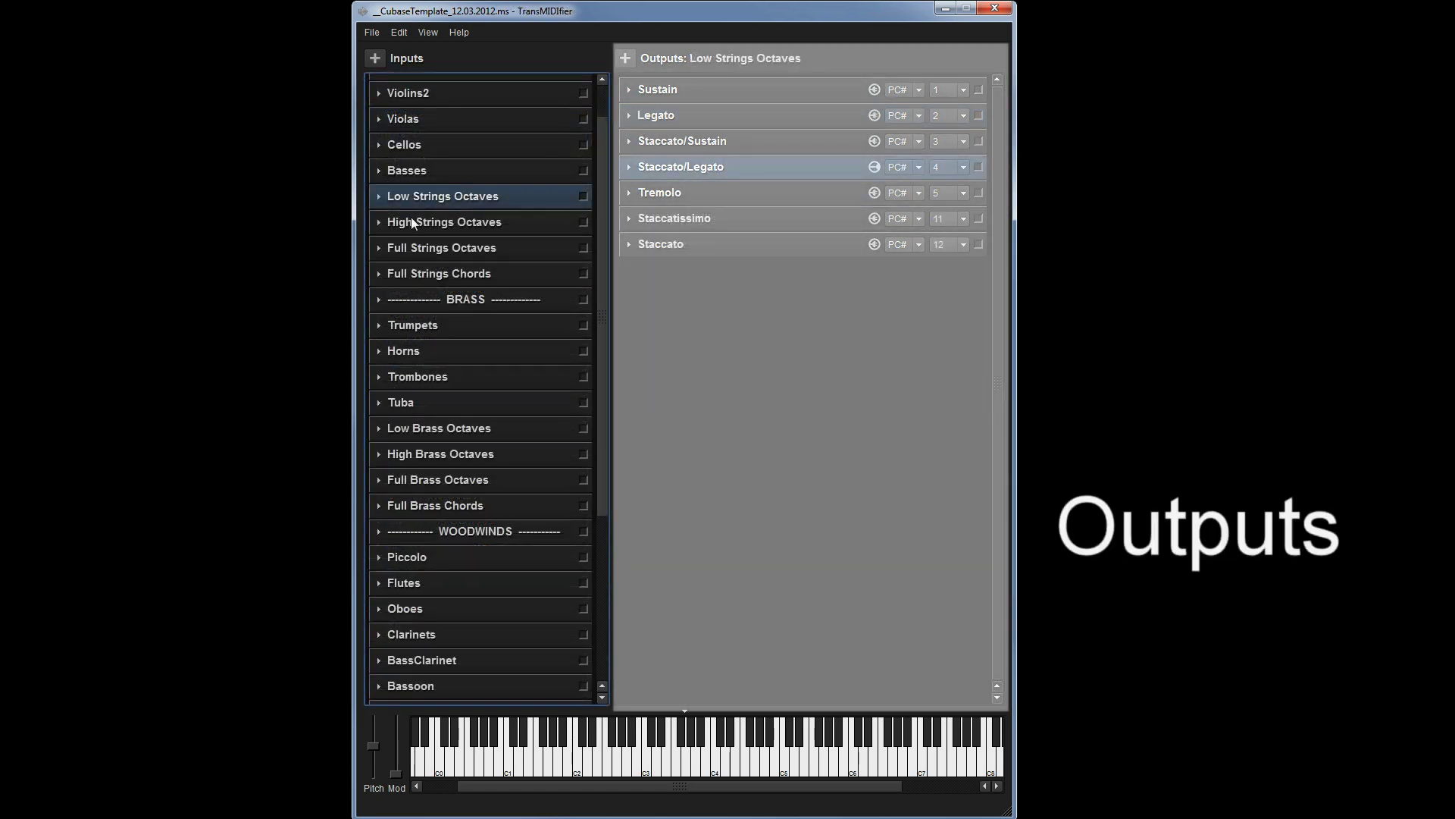
click(412, 222)
click(407, 353)
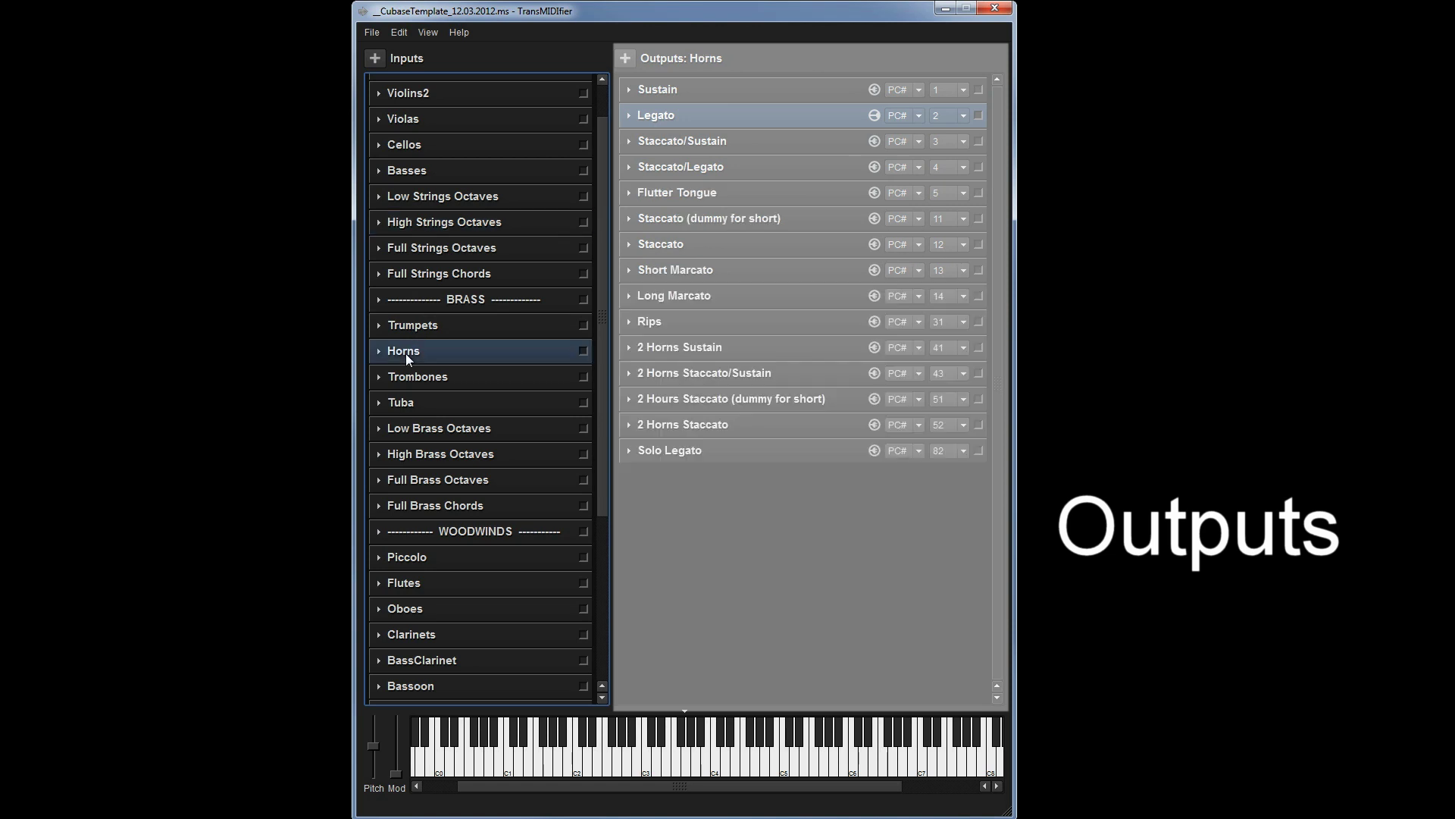
click(405, 426)
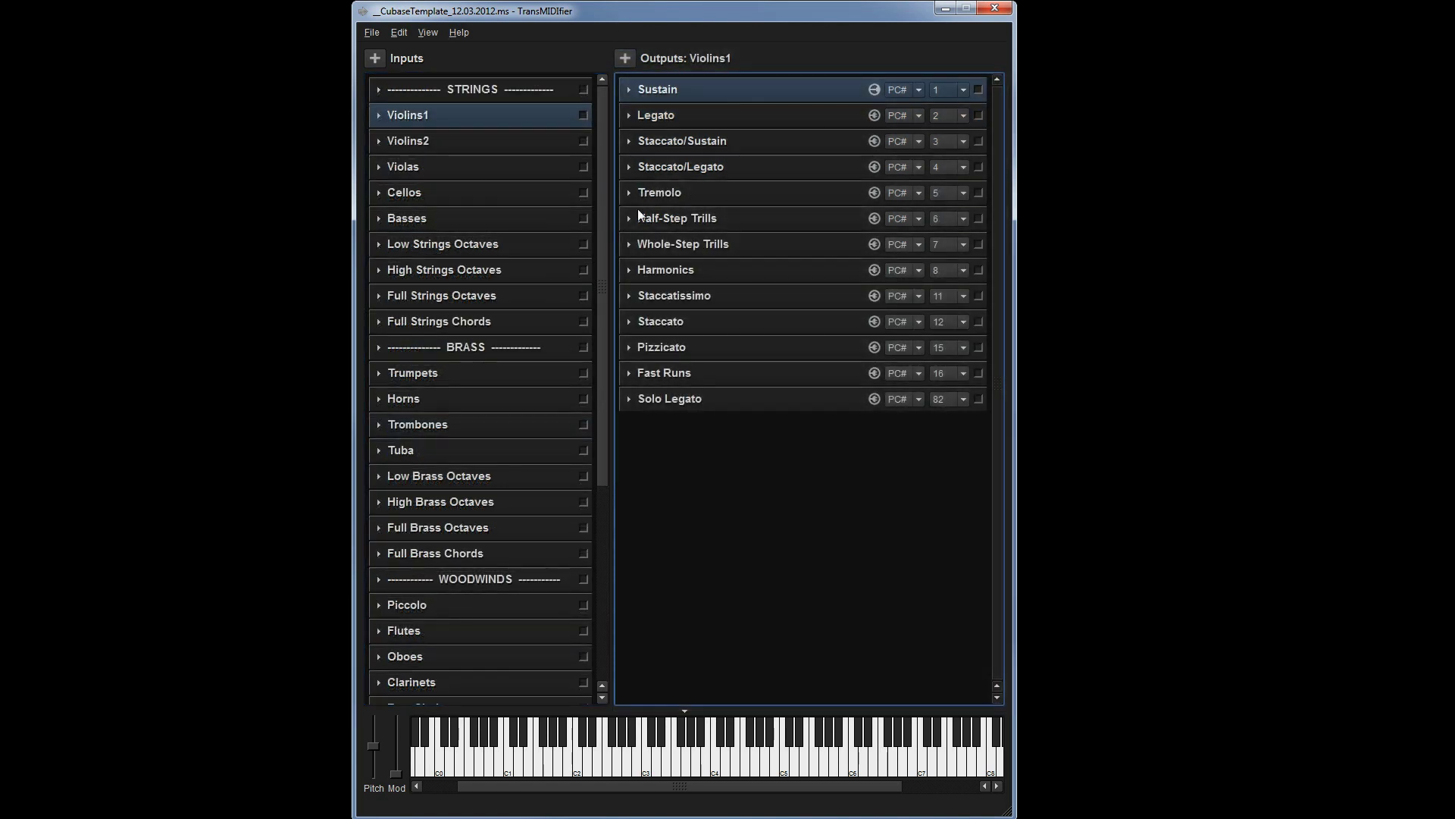
- Step through the Violins1 outputs down to Staccato and return to Sustain
key(Down)
key(Down)
key(Down)
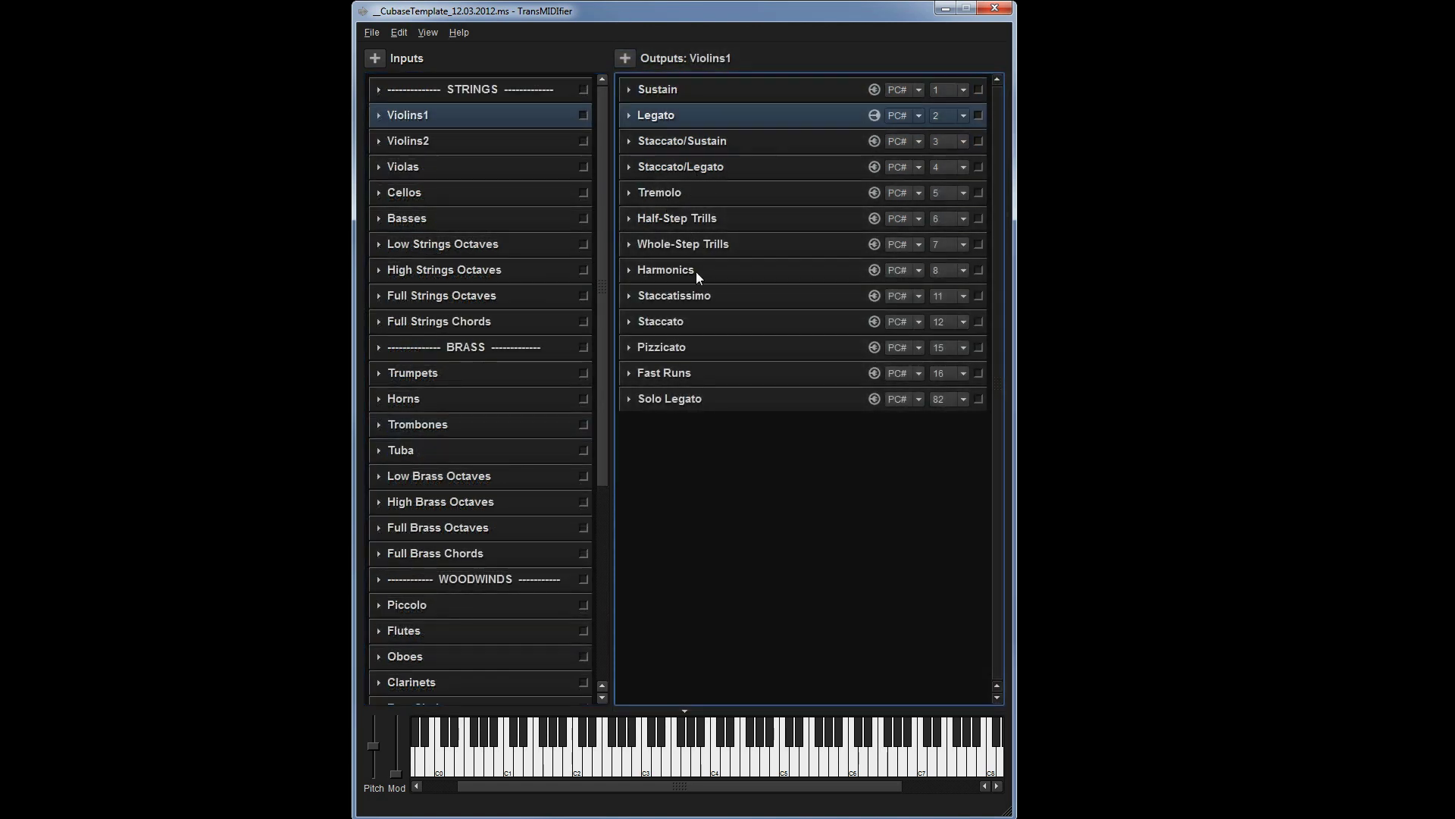
key(Down)
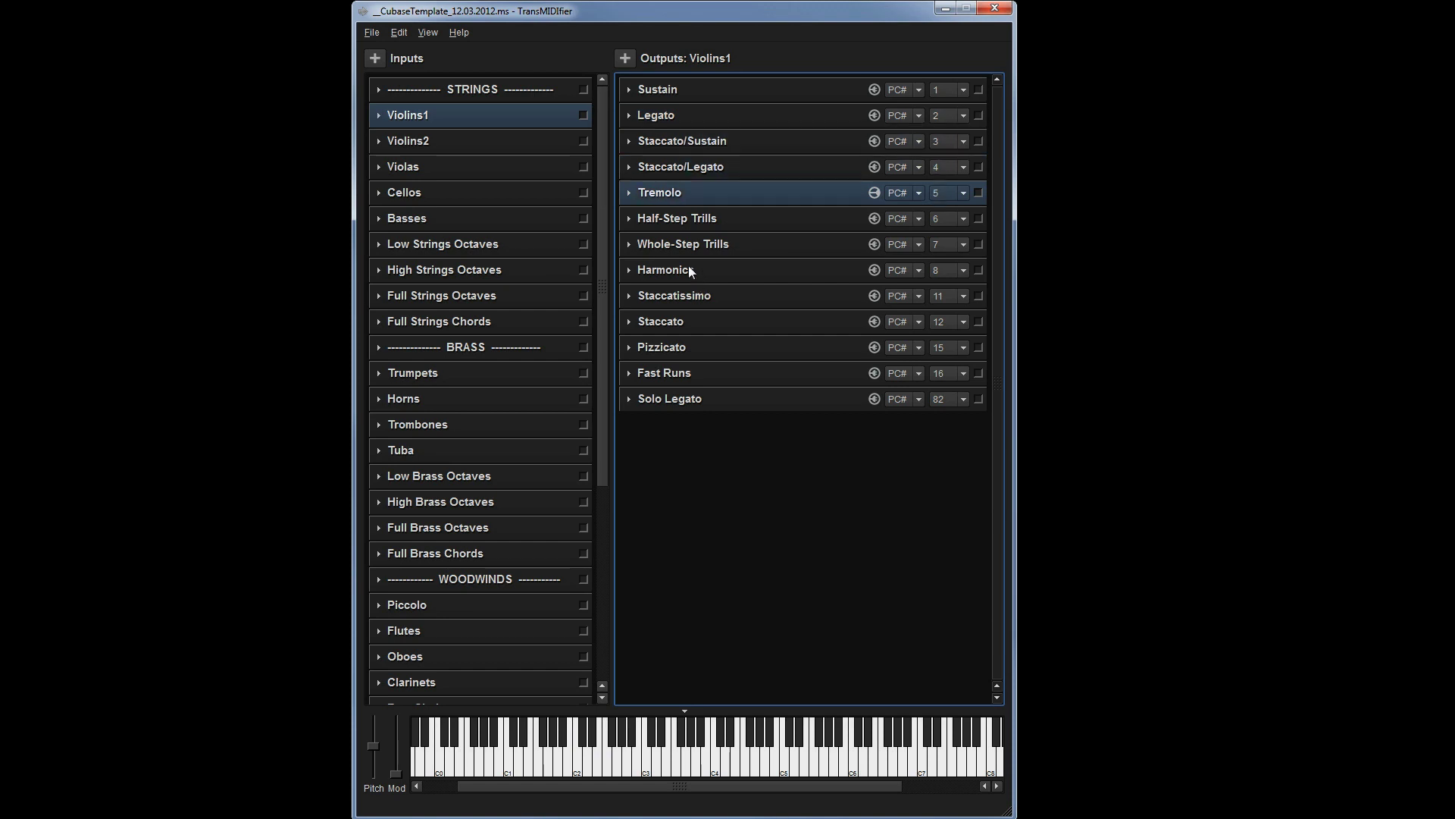
key(Down)
key(Down)
key(Down)
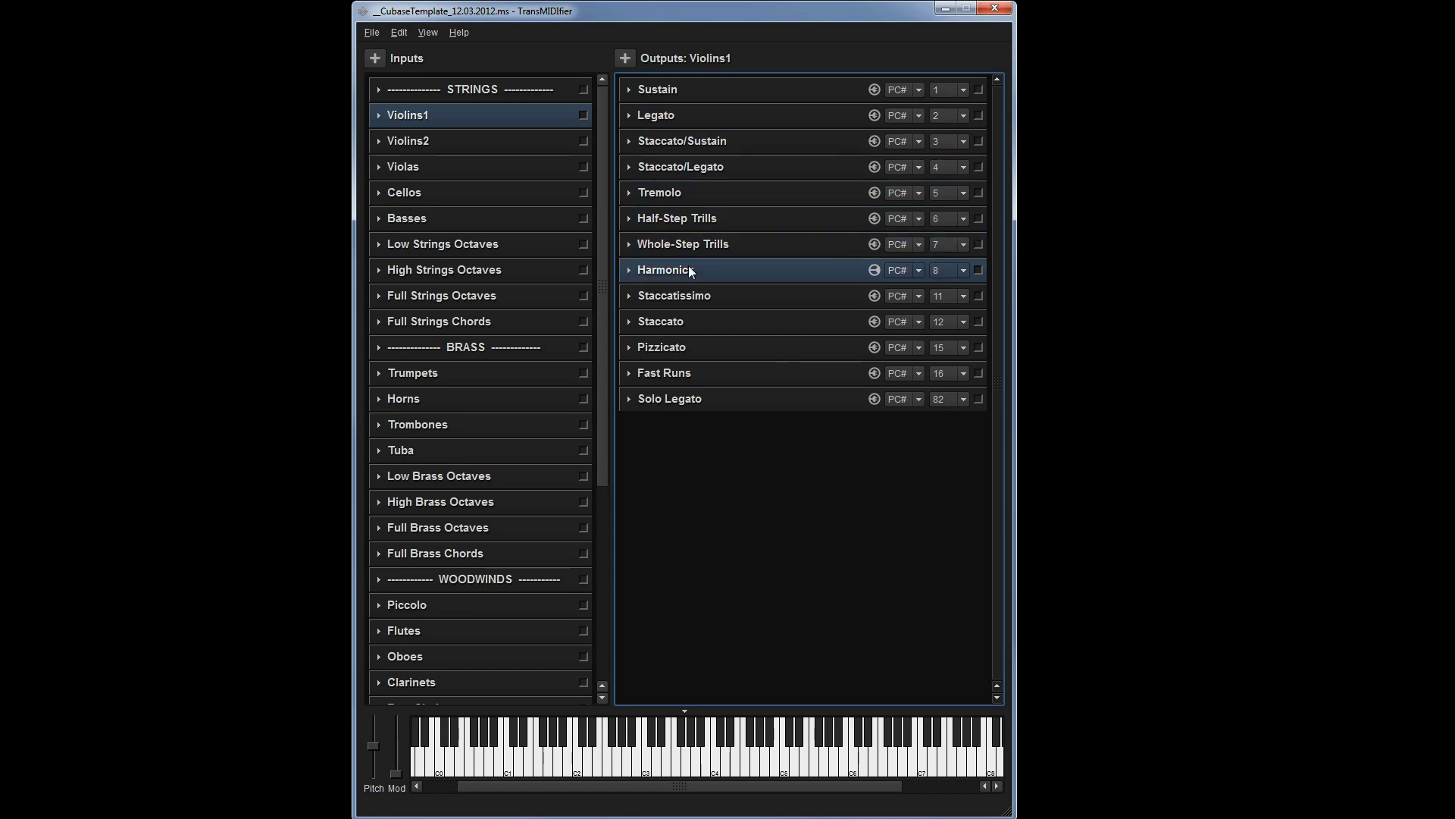
key(Down)
key(Down)
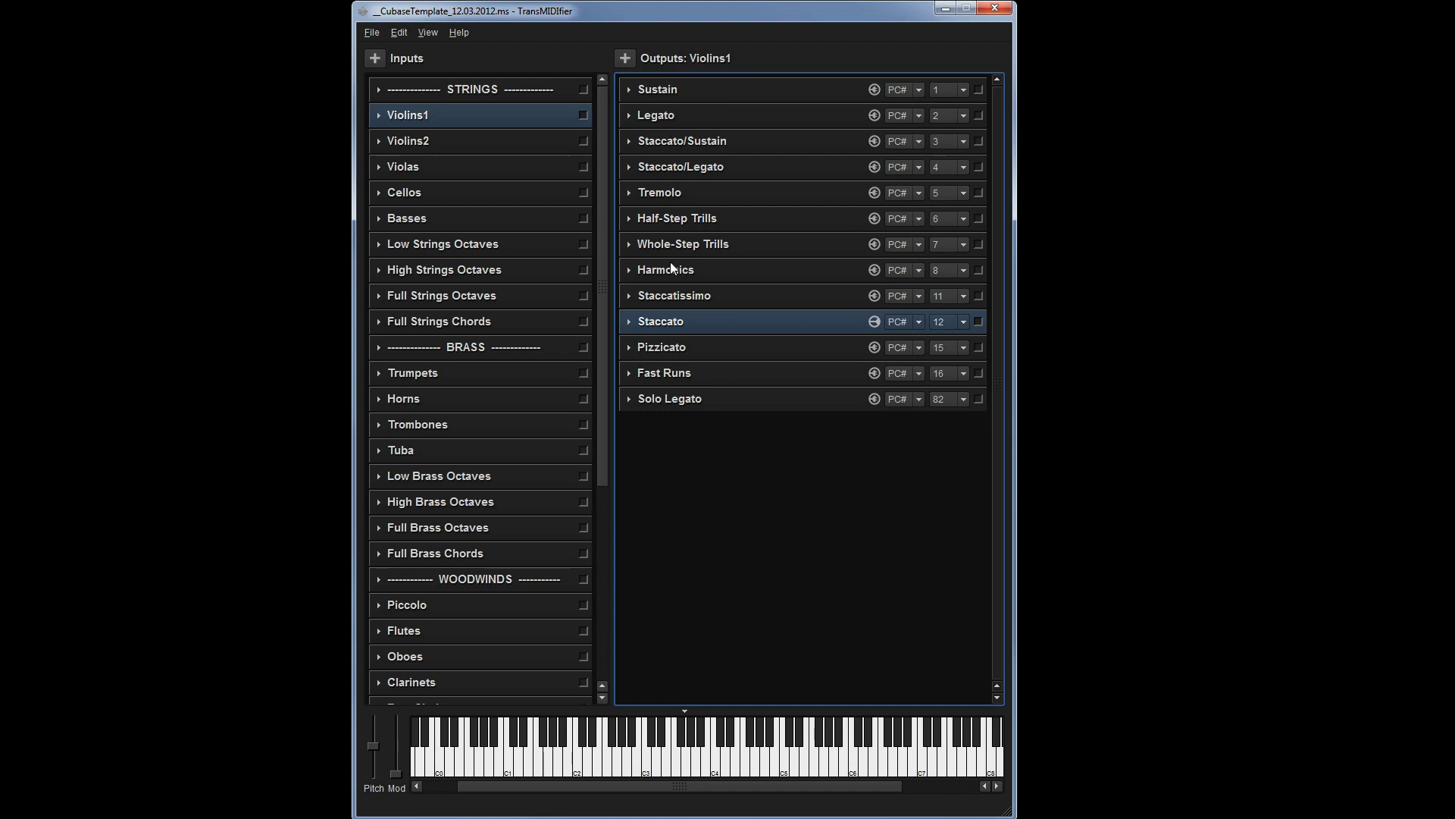
key(Up)
key(Home)
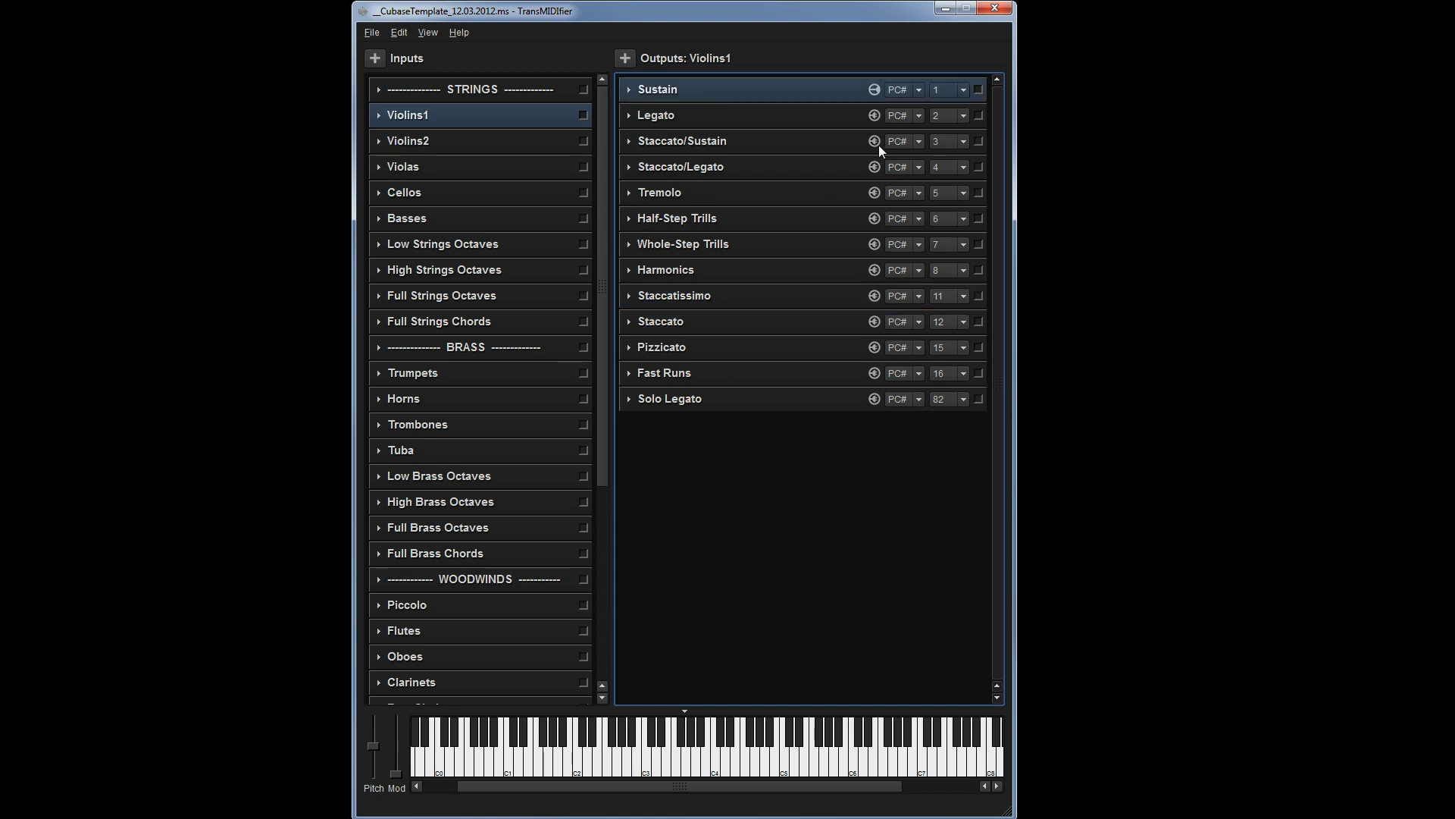
- Try key G3 as the trigger for the Violins1 Sustain output and switch the trigger type back to PC#
click(919, 90)
click(920, 105)
click(957, 91)
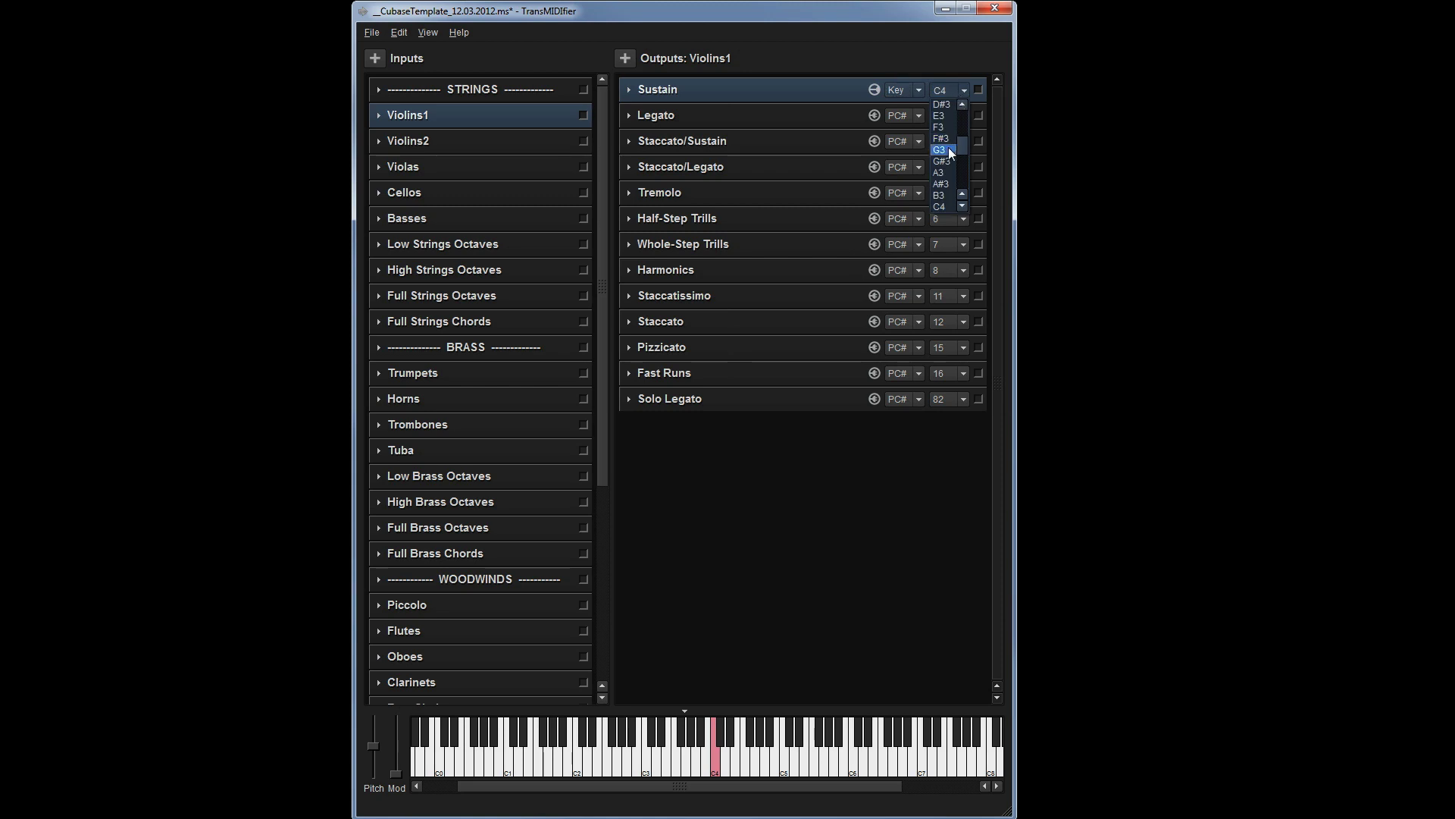
click(944, 150)
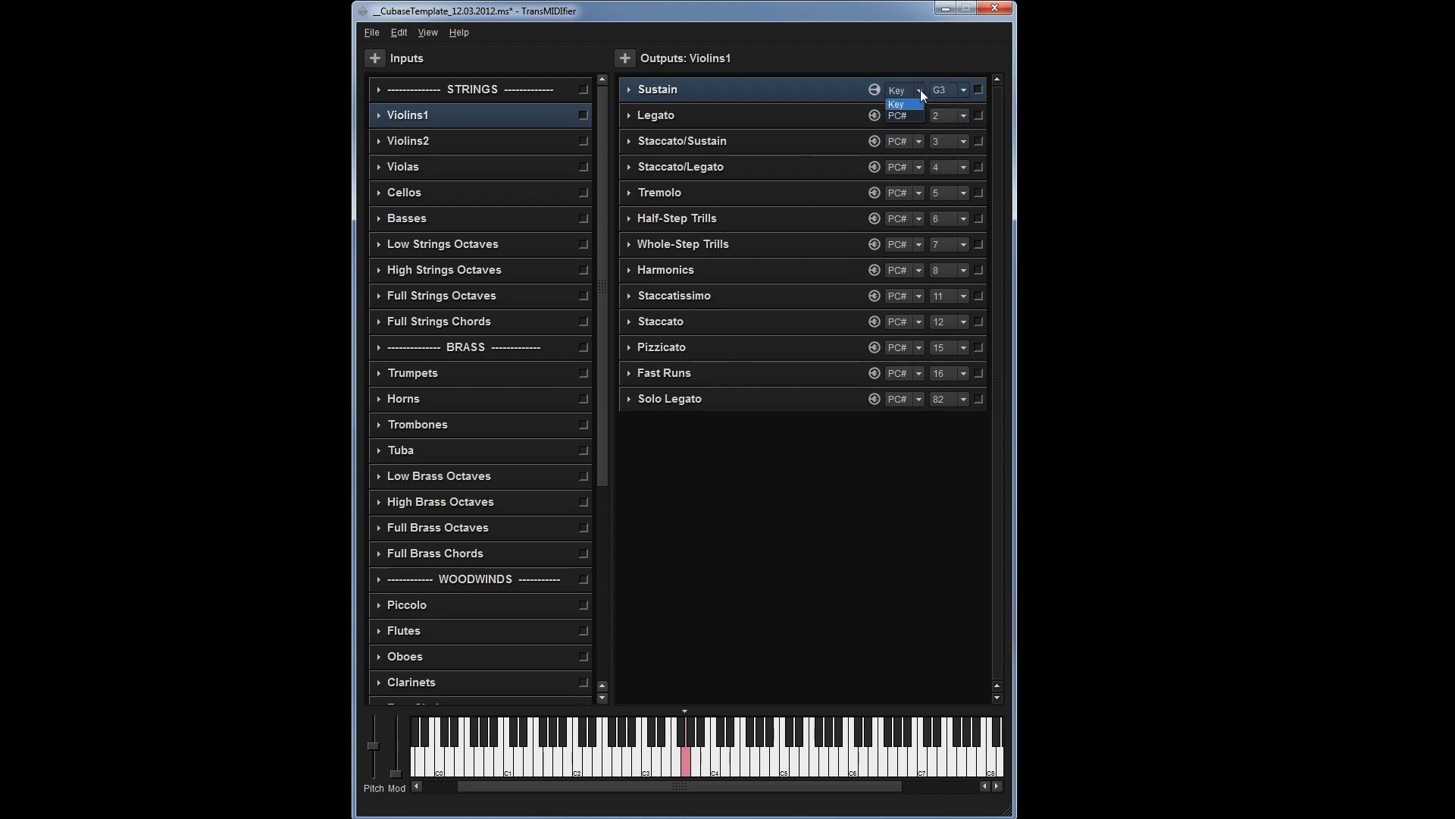
click(907, 116)
- Expand the Staccato/Sustain output and route its Staccato, Short Instance 1 patch to VEP Strings Port 5, channel 5
click(627, 141)
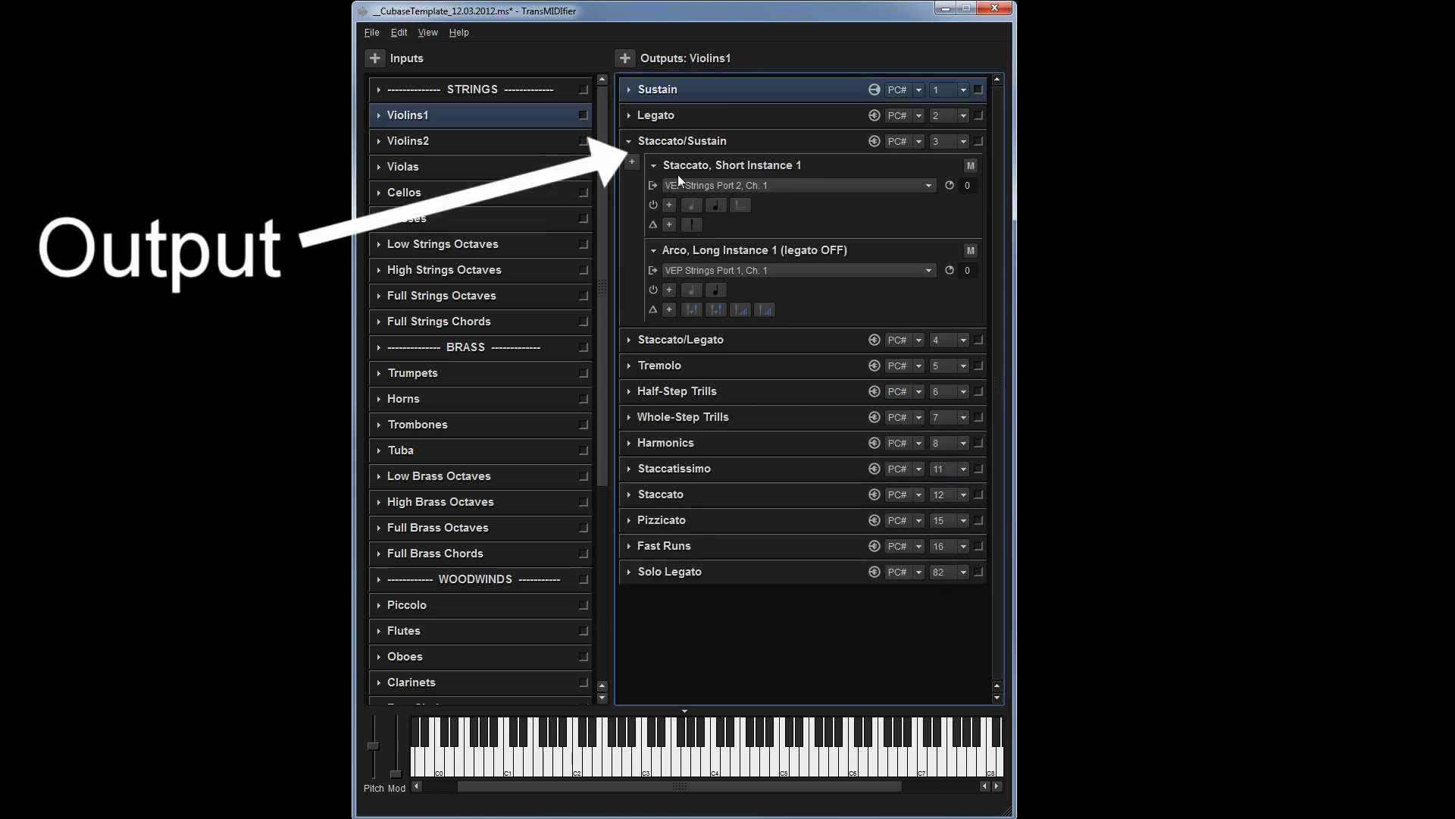
click(721, 185)
mouse_move(724, 256)
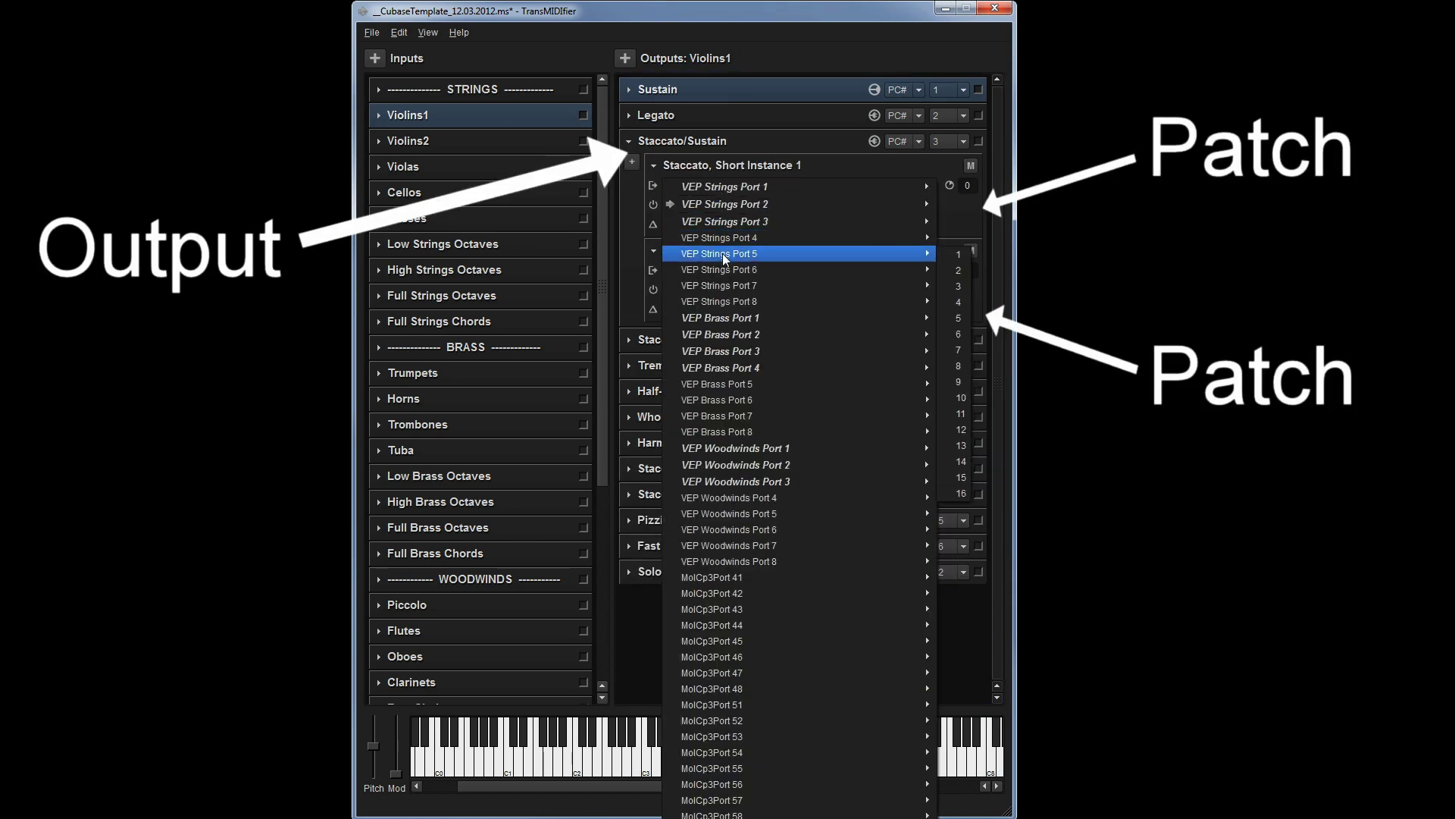
click(961, 318)
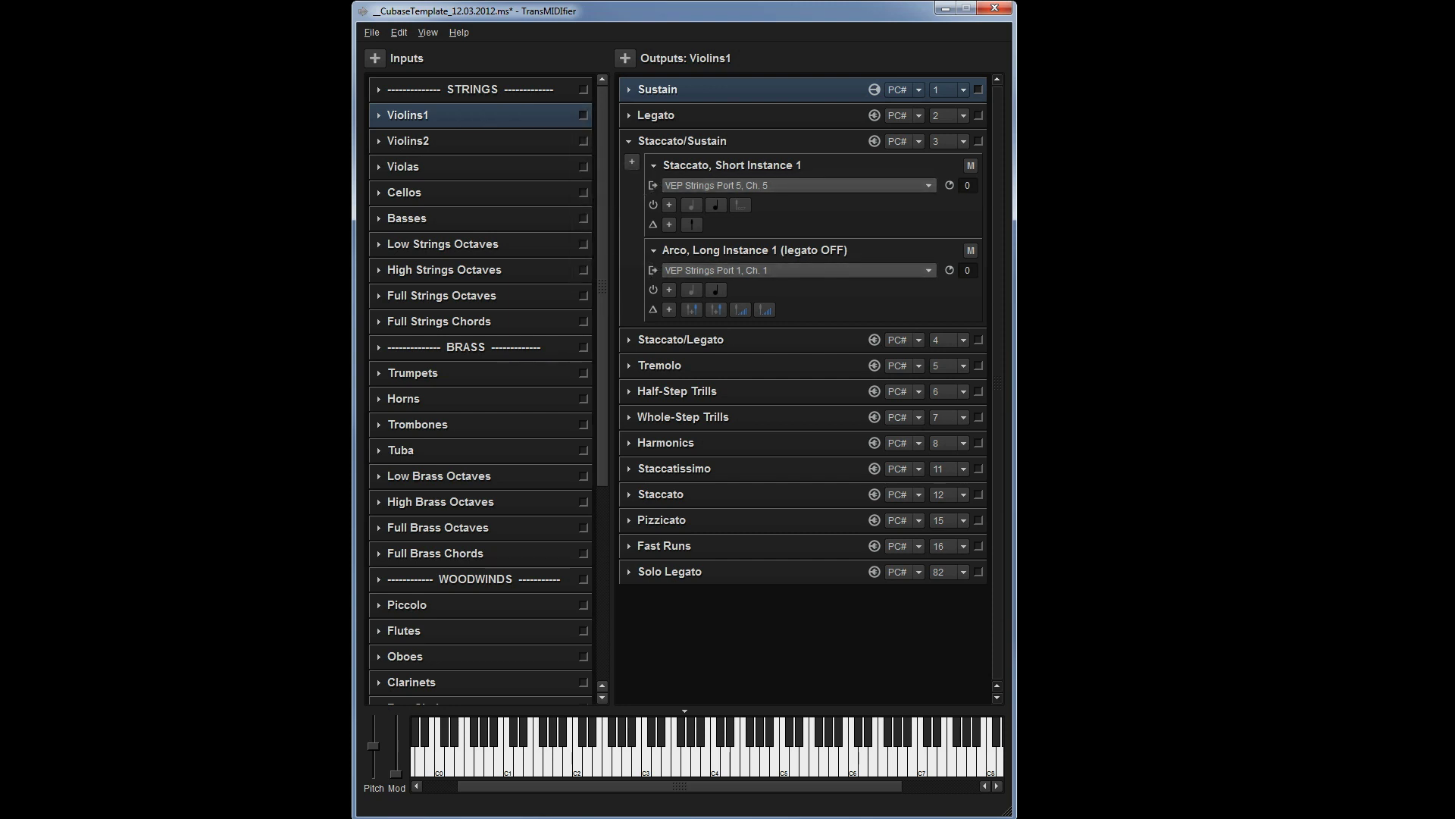
- Examine the Note, Control, Pitch Change and Utility transforms available for the Arco, Long Instance 1 patch
click(670, 310)
mouse_move(711, 311)
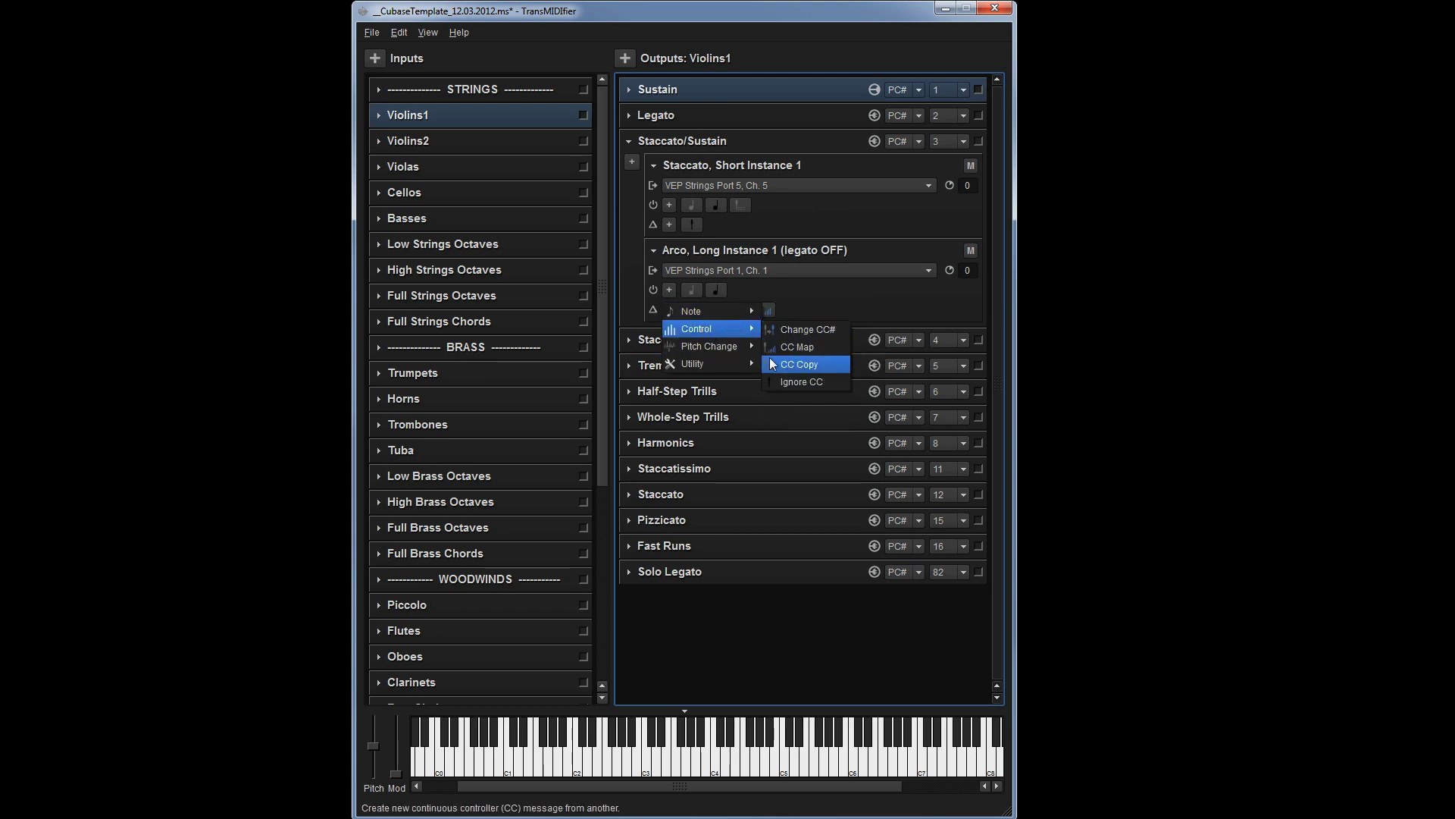
mouse_move(733, 367)
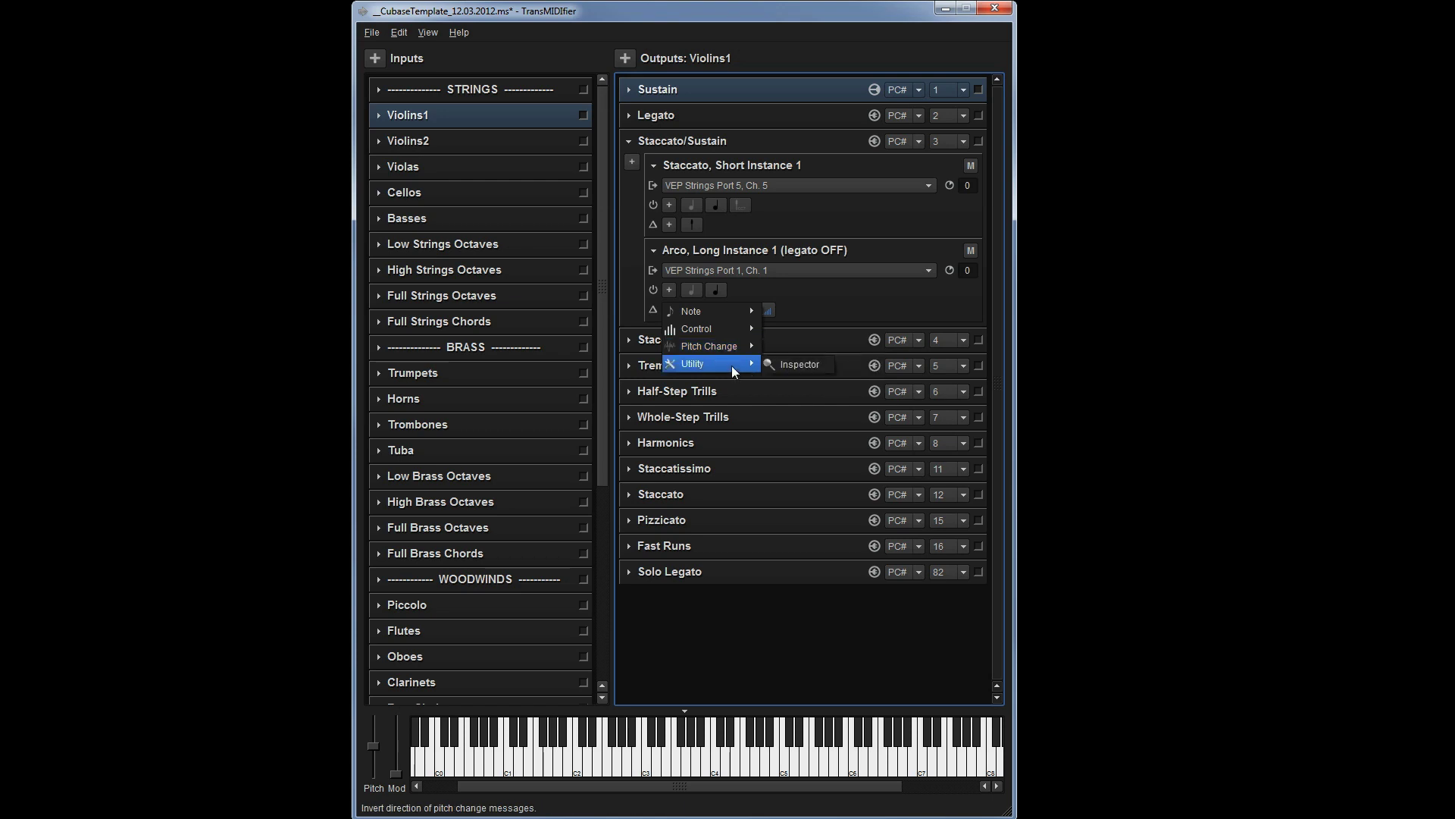
key(Escape)
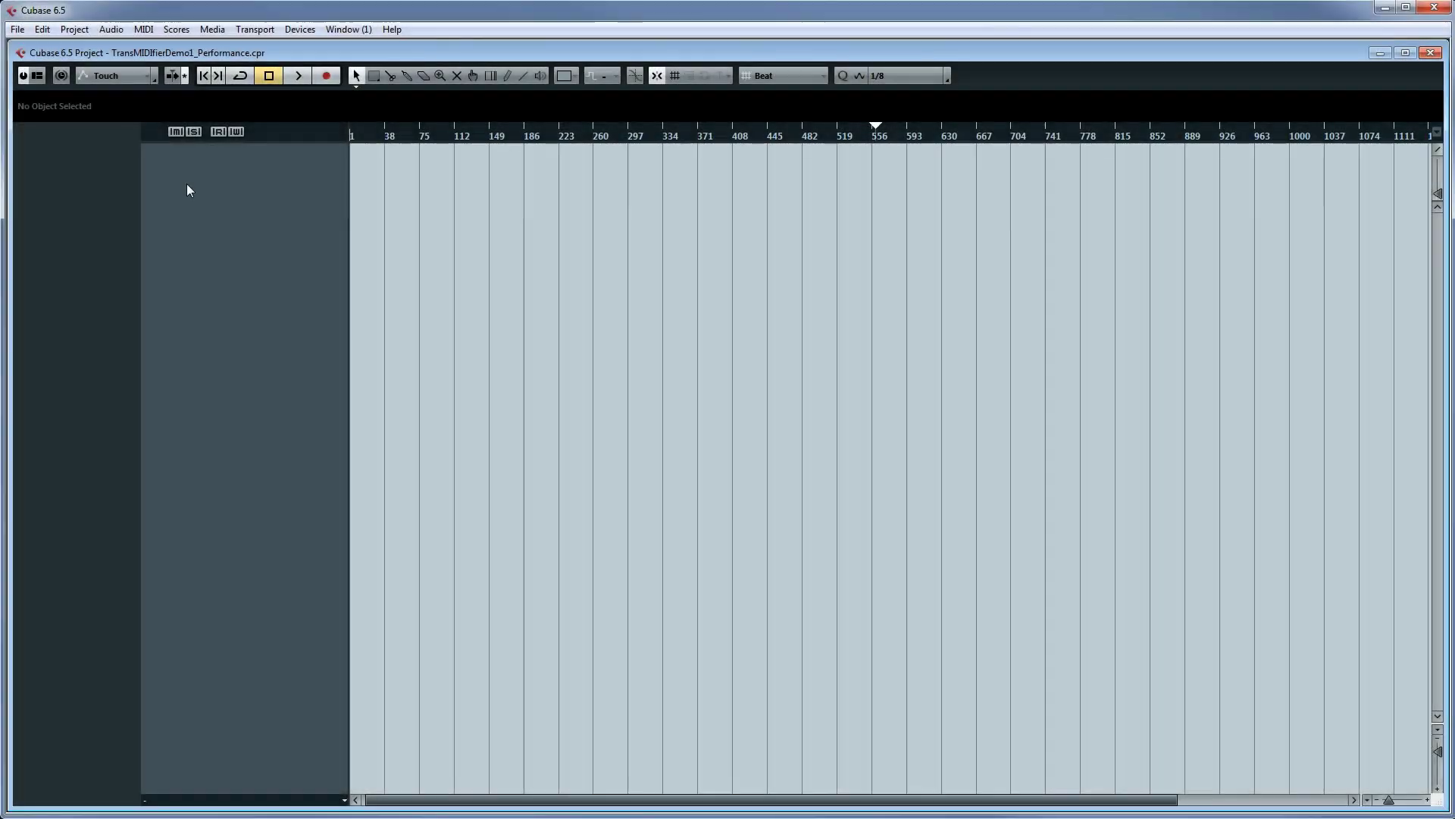
- Switch to Cubase and add one MIDI track named Violas
right_click(191, 188)
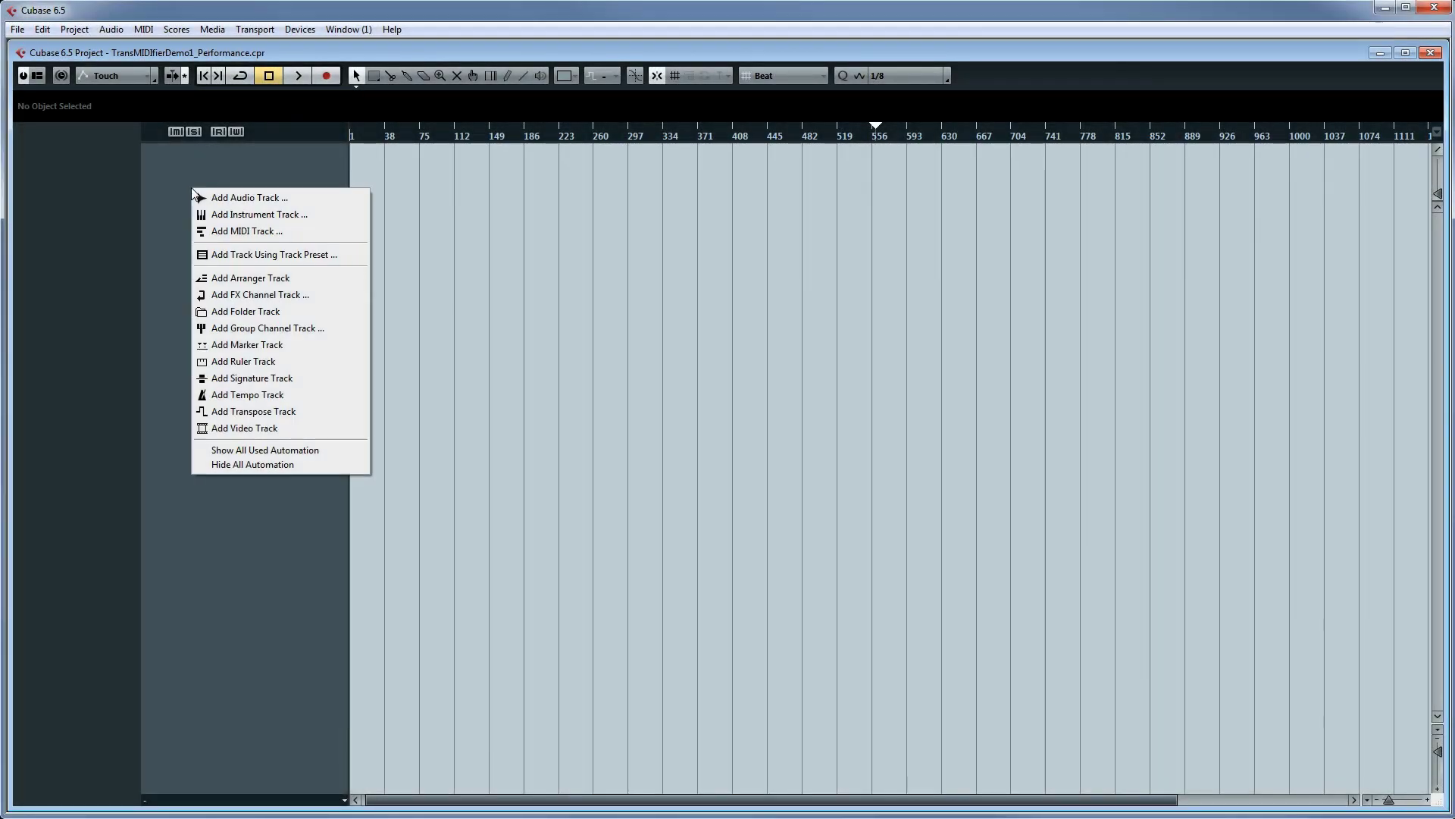
click(221, 230)
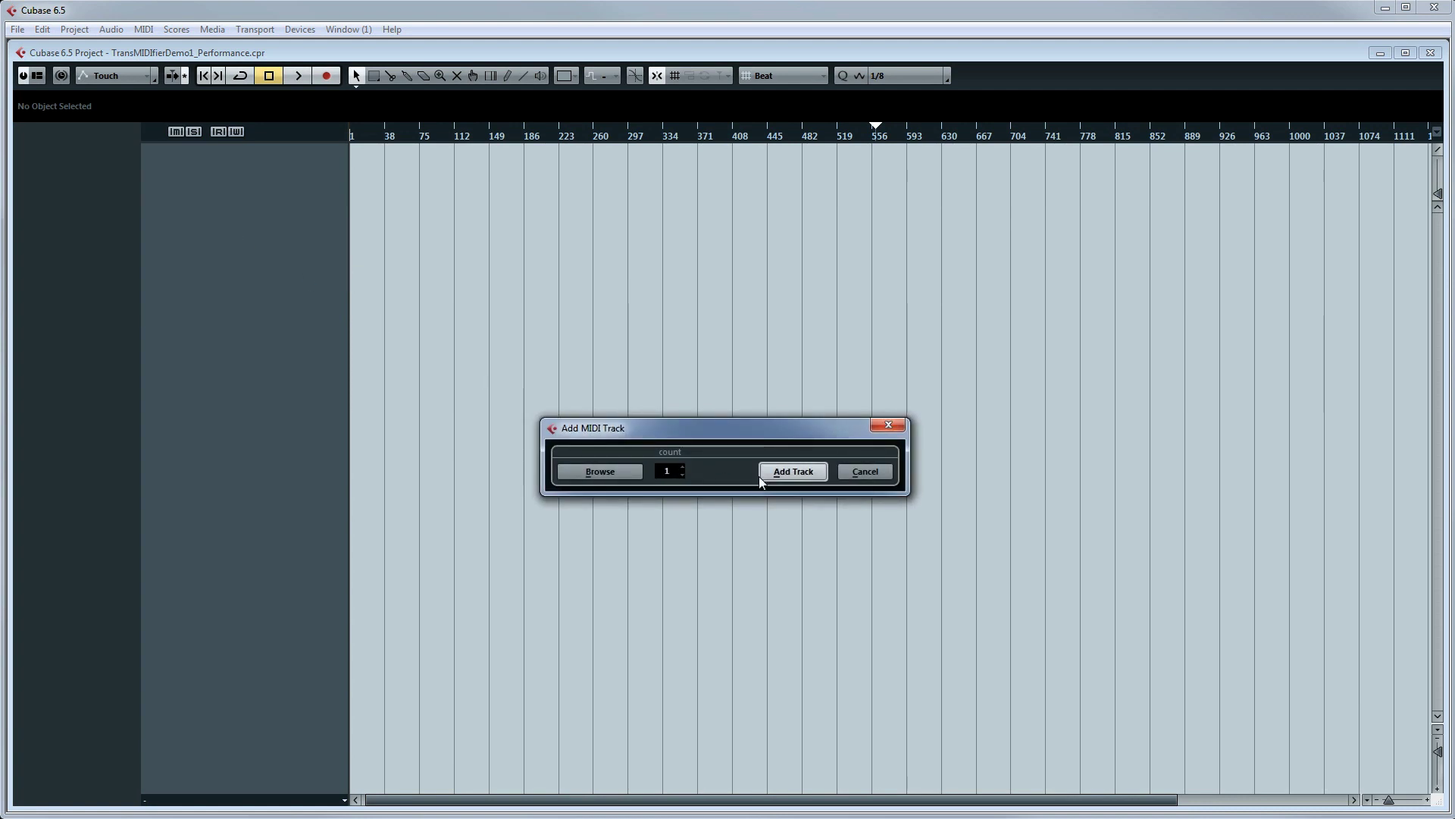
click(775, 474)
double_click(230, 152)
text(Violas)
key(Return)
- Route the Violas track's MIDI output to TransMIDIfier Input 1 on channel 1
click(55, 285)
click(105, 216)
click(100, 300)
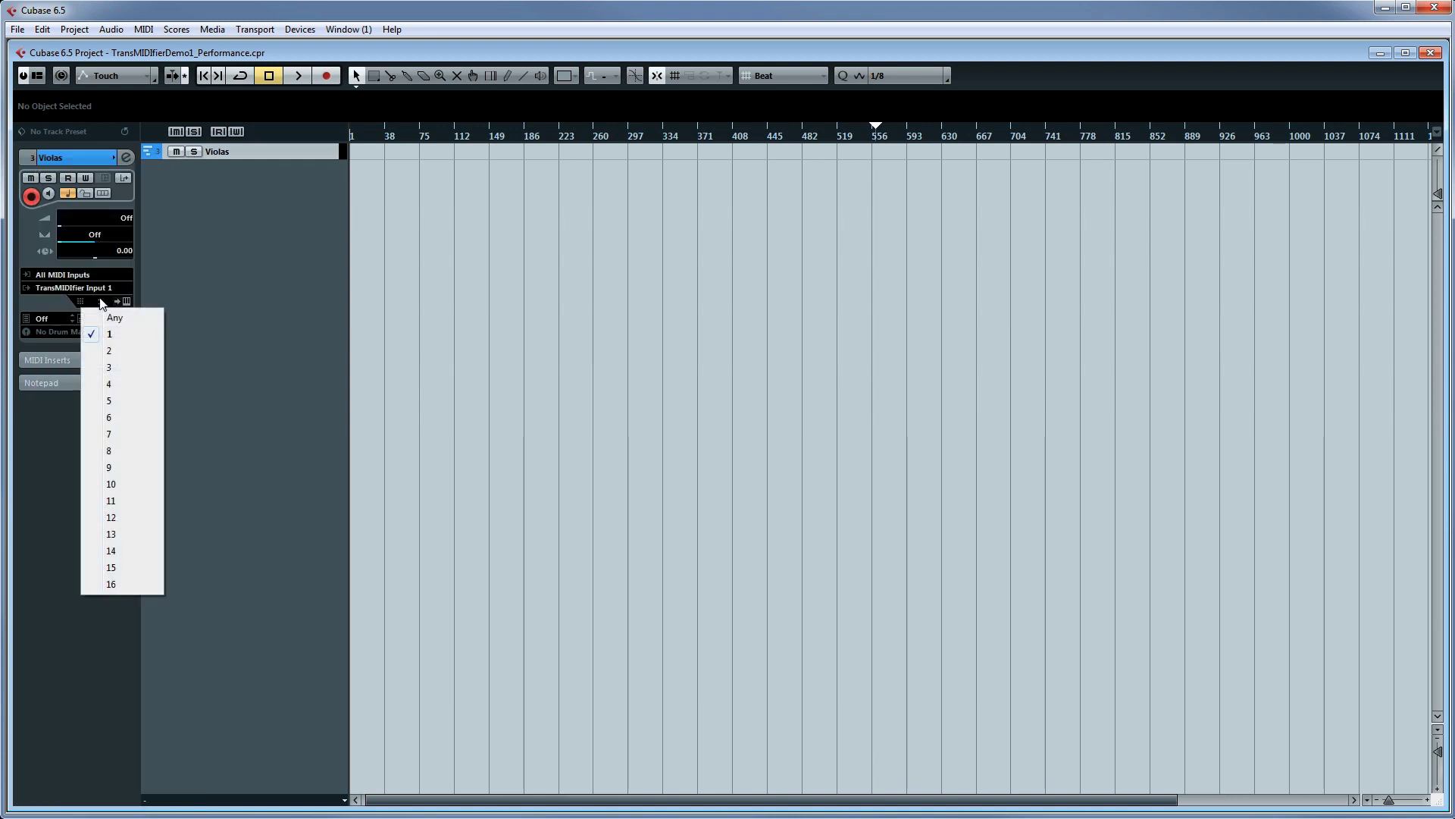
click(116, 334)
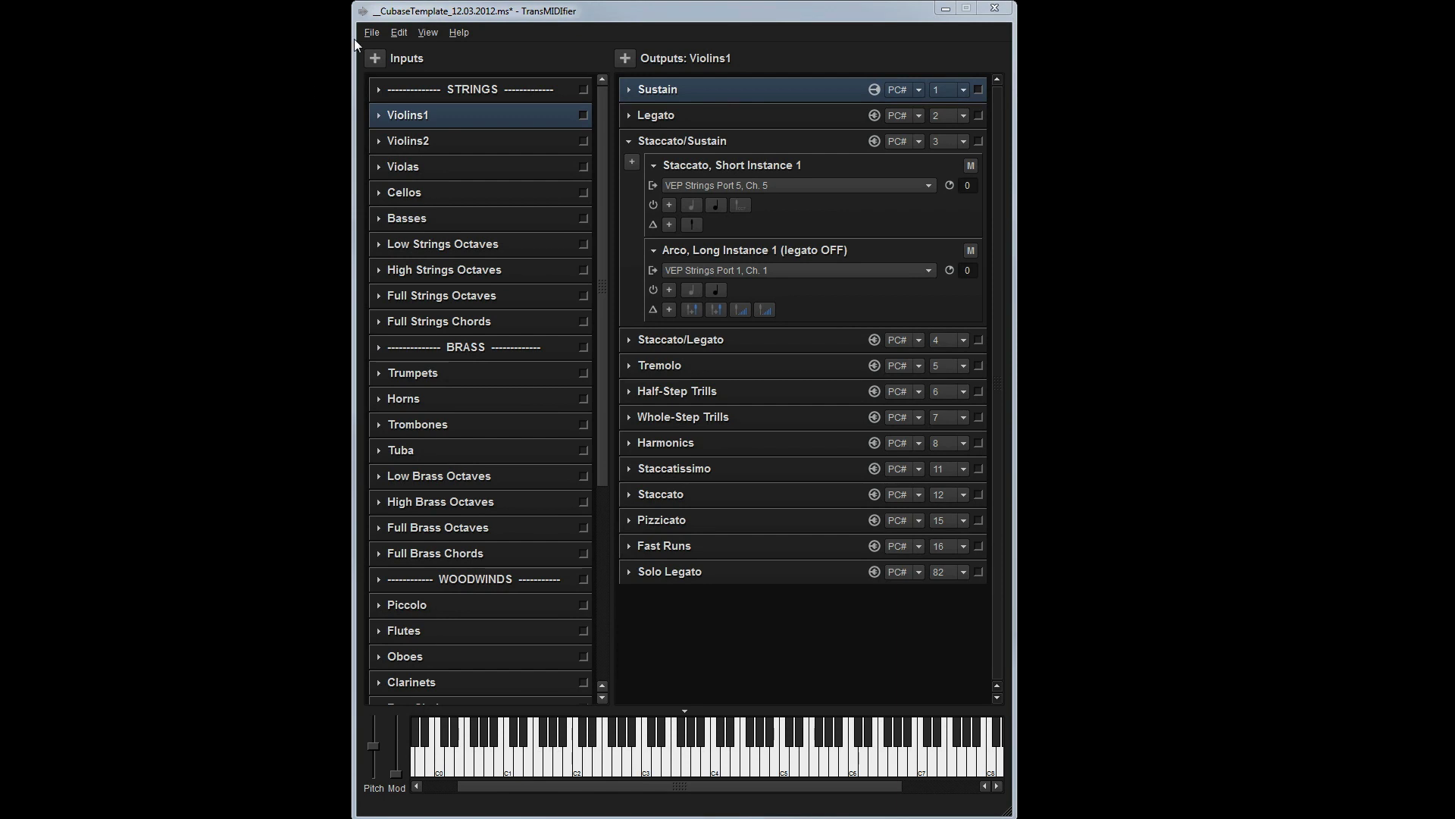
- Switch to TransMIDIfier, start a new setup without saving the current one and name its input Violas
click(371, 32)
click(385, 48)
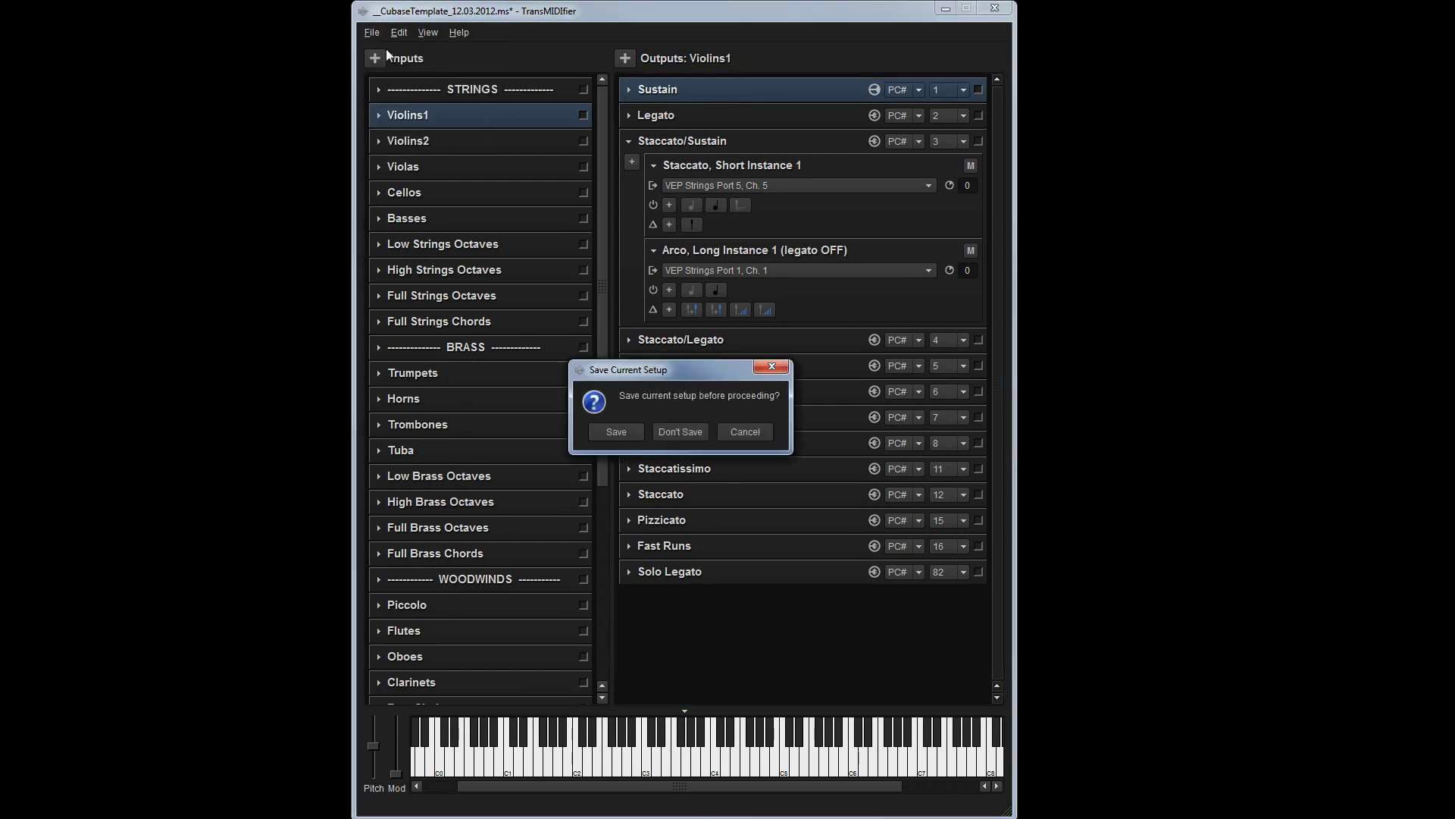
click(684, 435)
text(Violas)
key(Return)
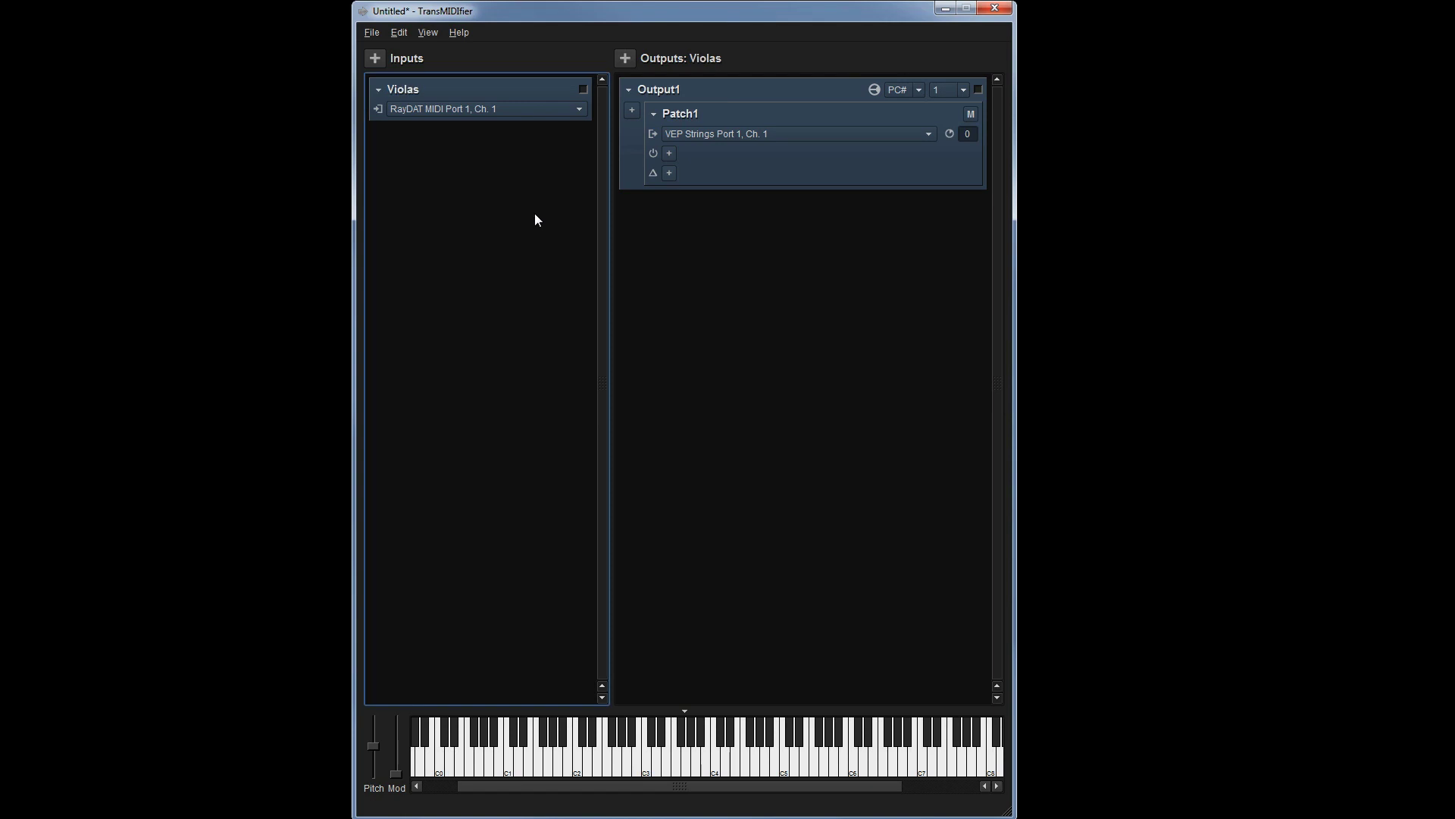
- Set the Violas input to receive from TransMIDIfier Input 1, channel 1
click(441, 113)
mouse_move(441, 144)
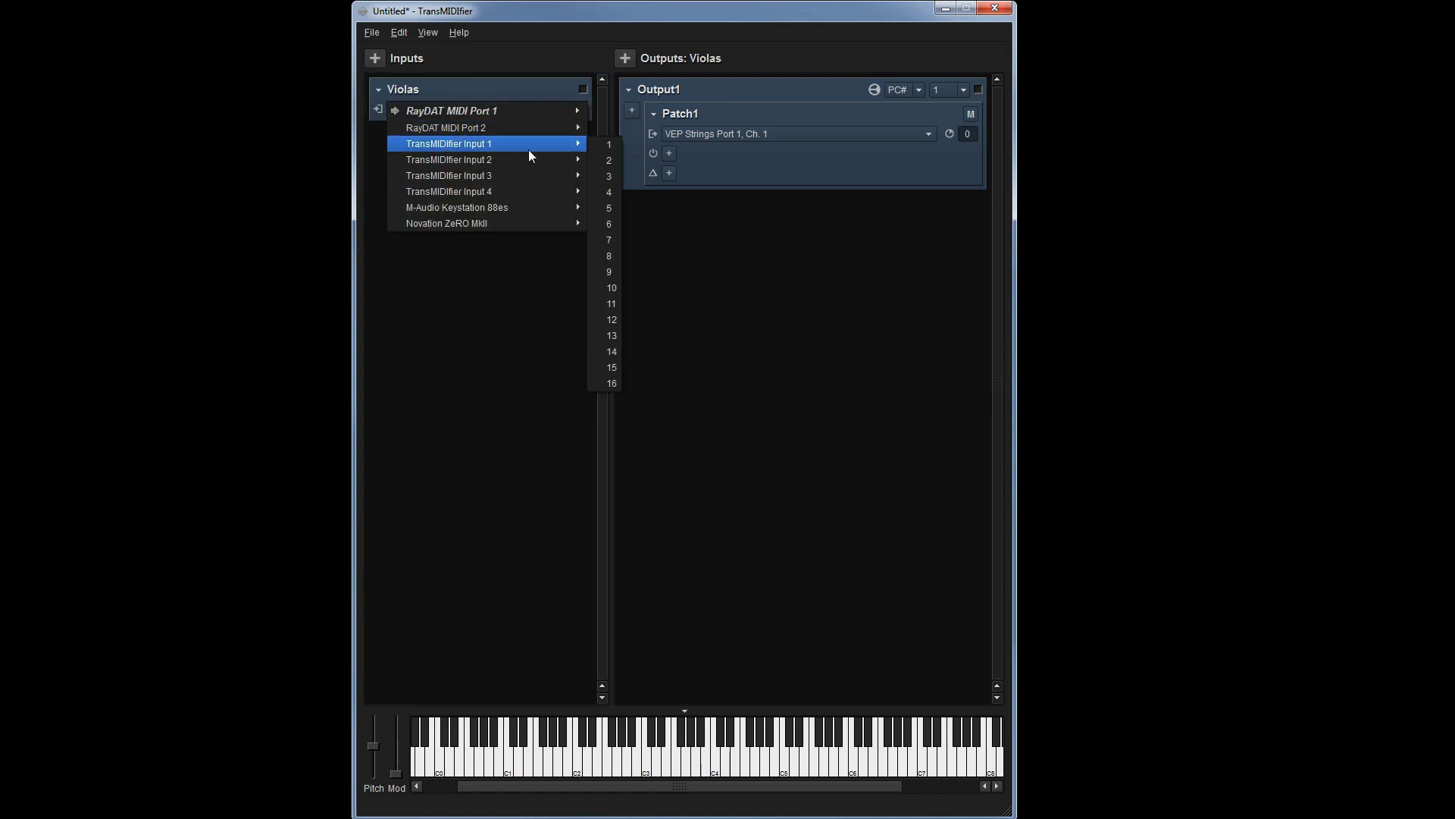
click(609, 148)
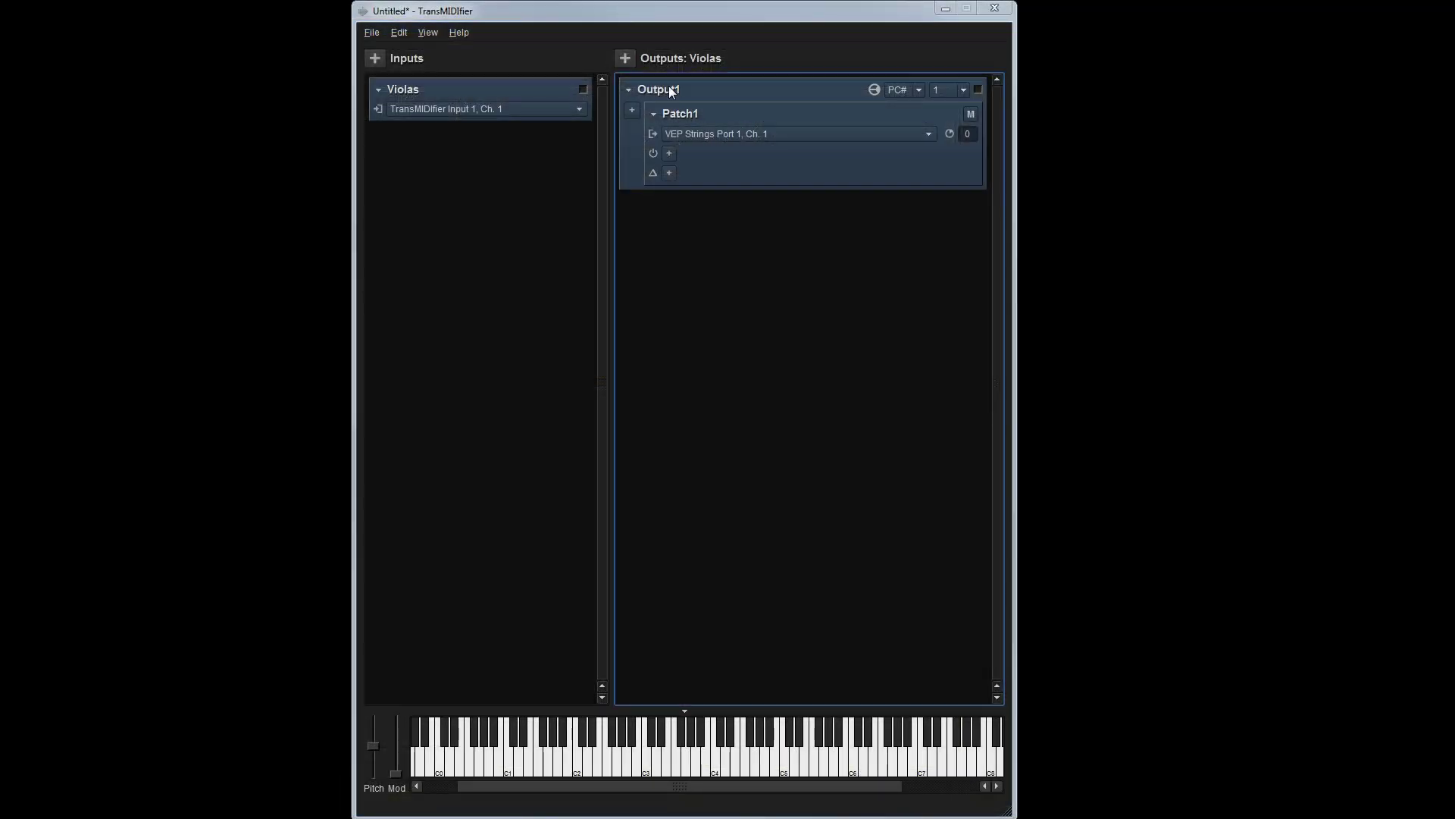
- Rename the Violas input's first output as Legato and set its trigger to PC# 1
double_click(670, 90)
text(Legato)
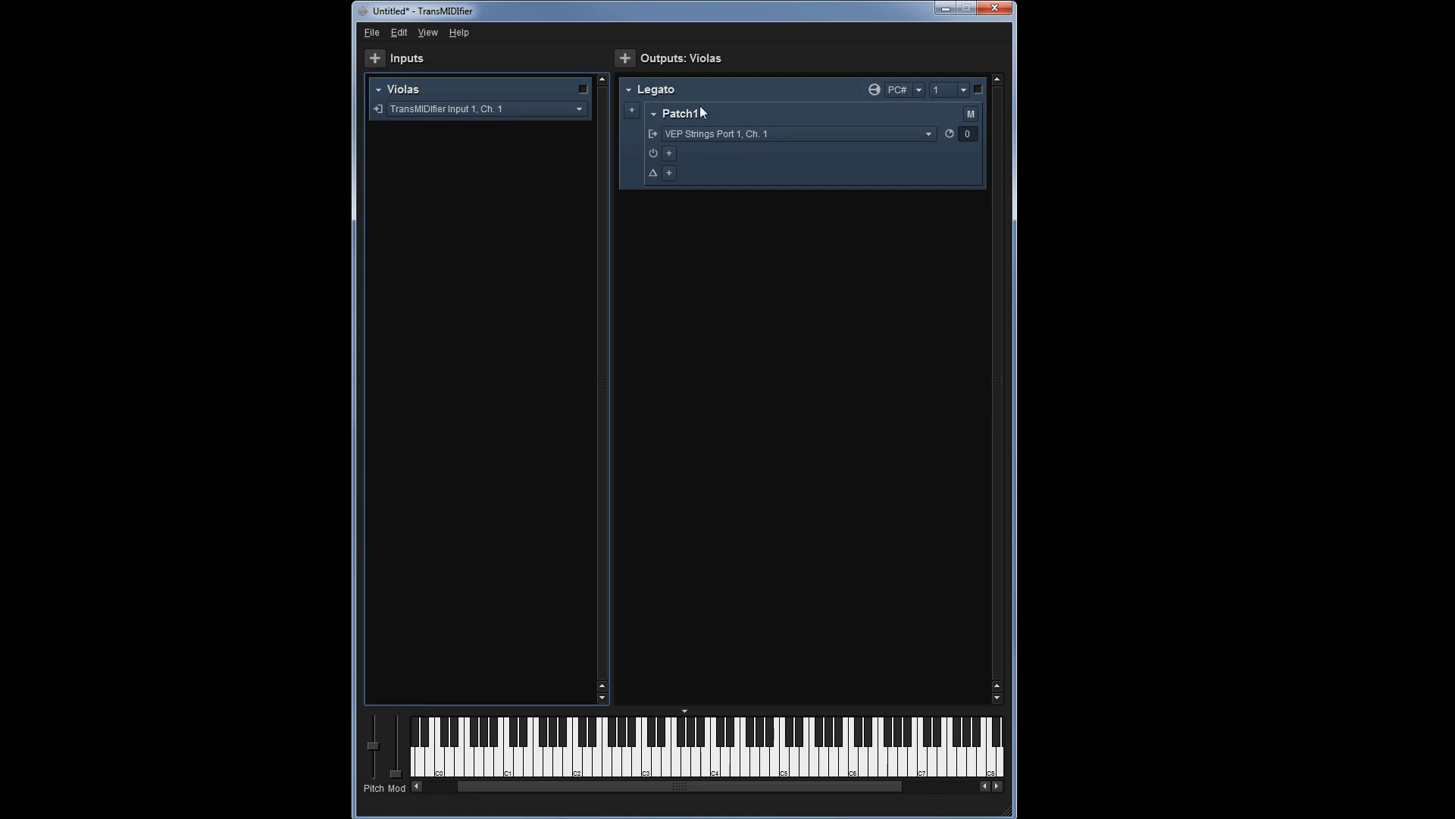
click(906, 90)
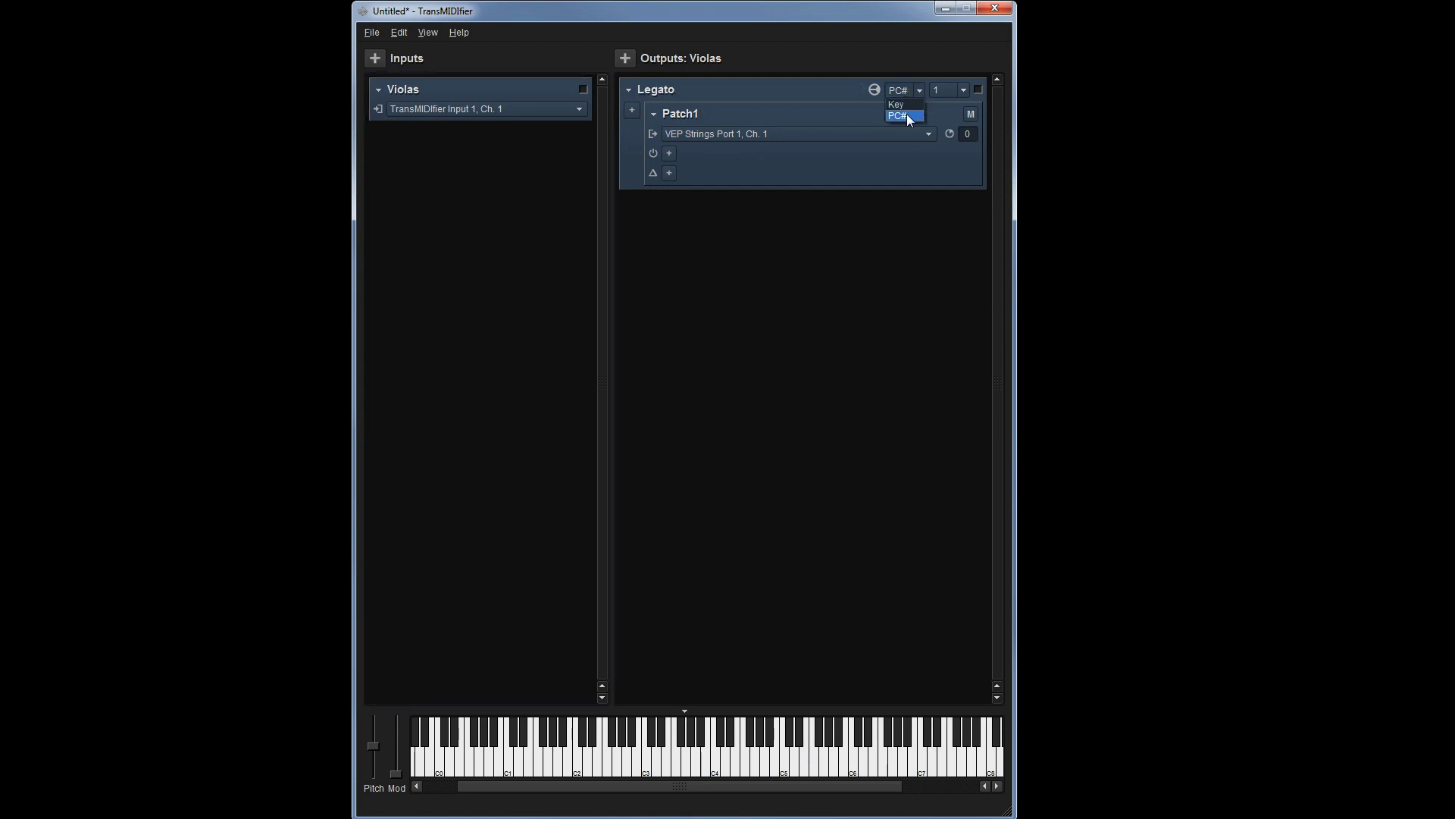
click(964, 92)
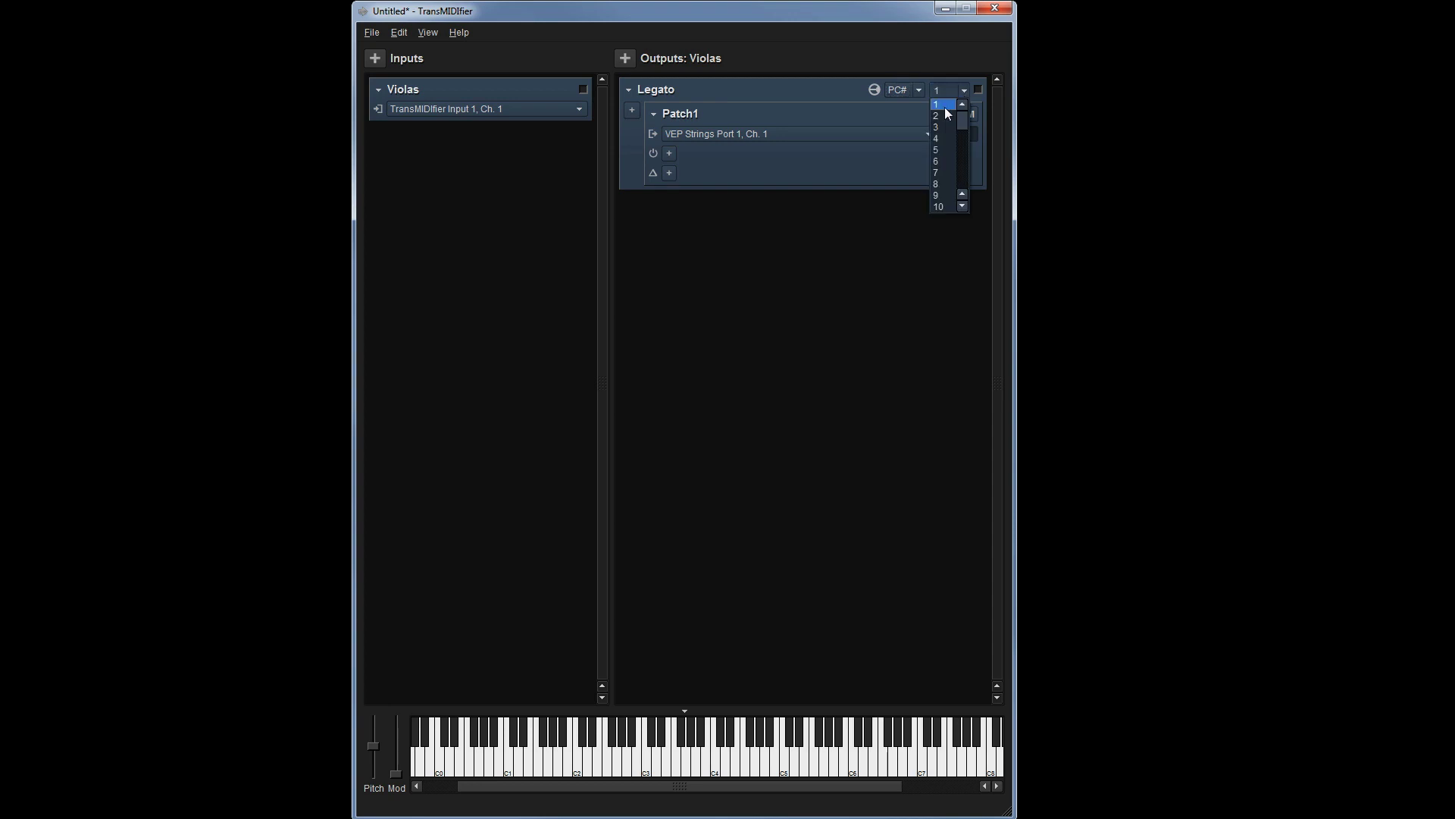
click(944, 107)
click(814, 316)
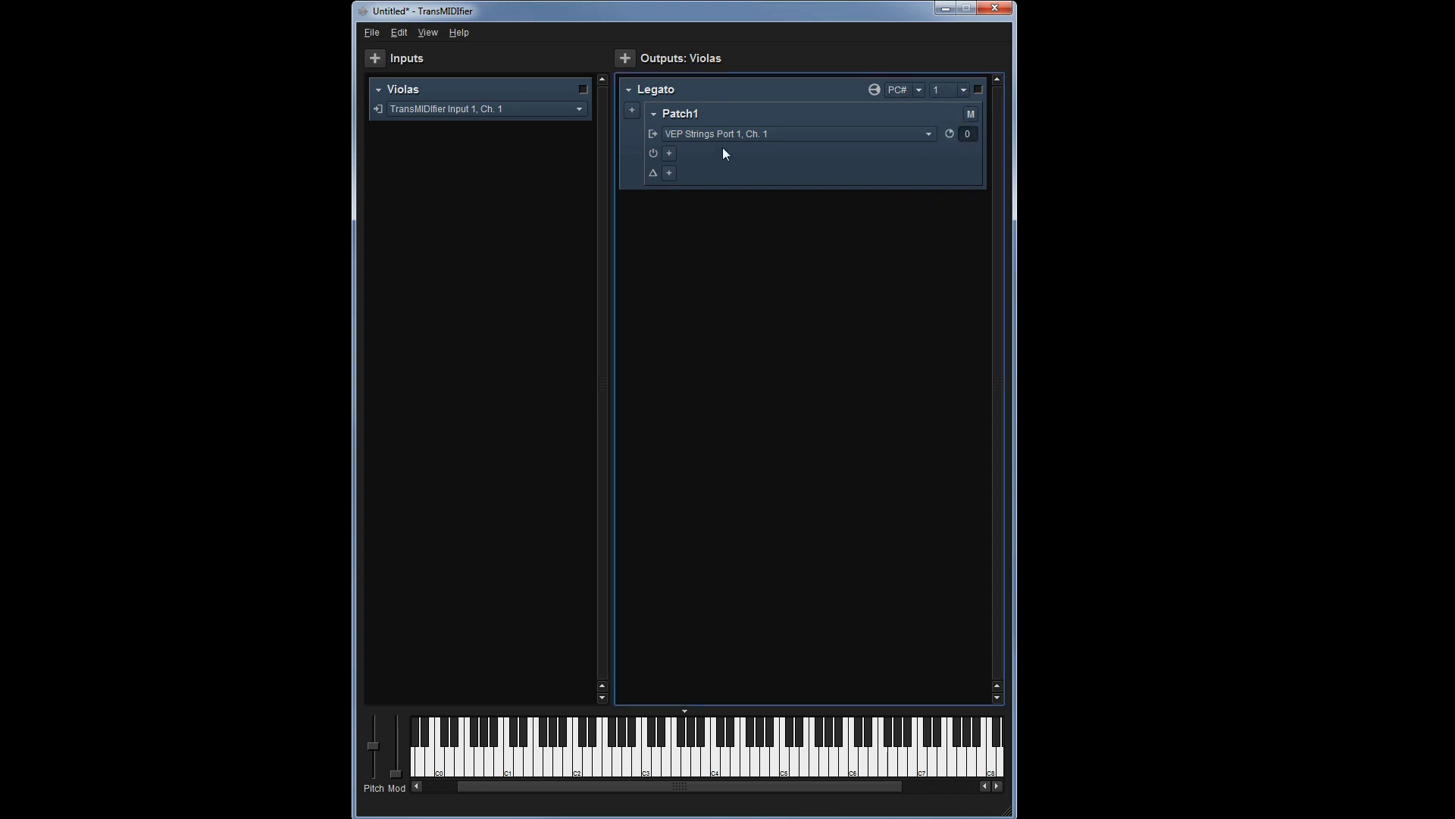
- Rename the patch in the Legato output as Vlas Full Leg
double_click(686, 114)
text(V)
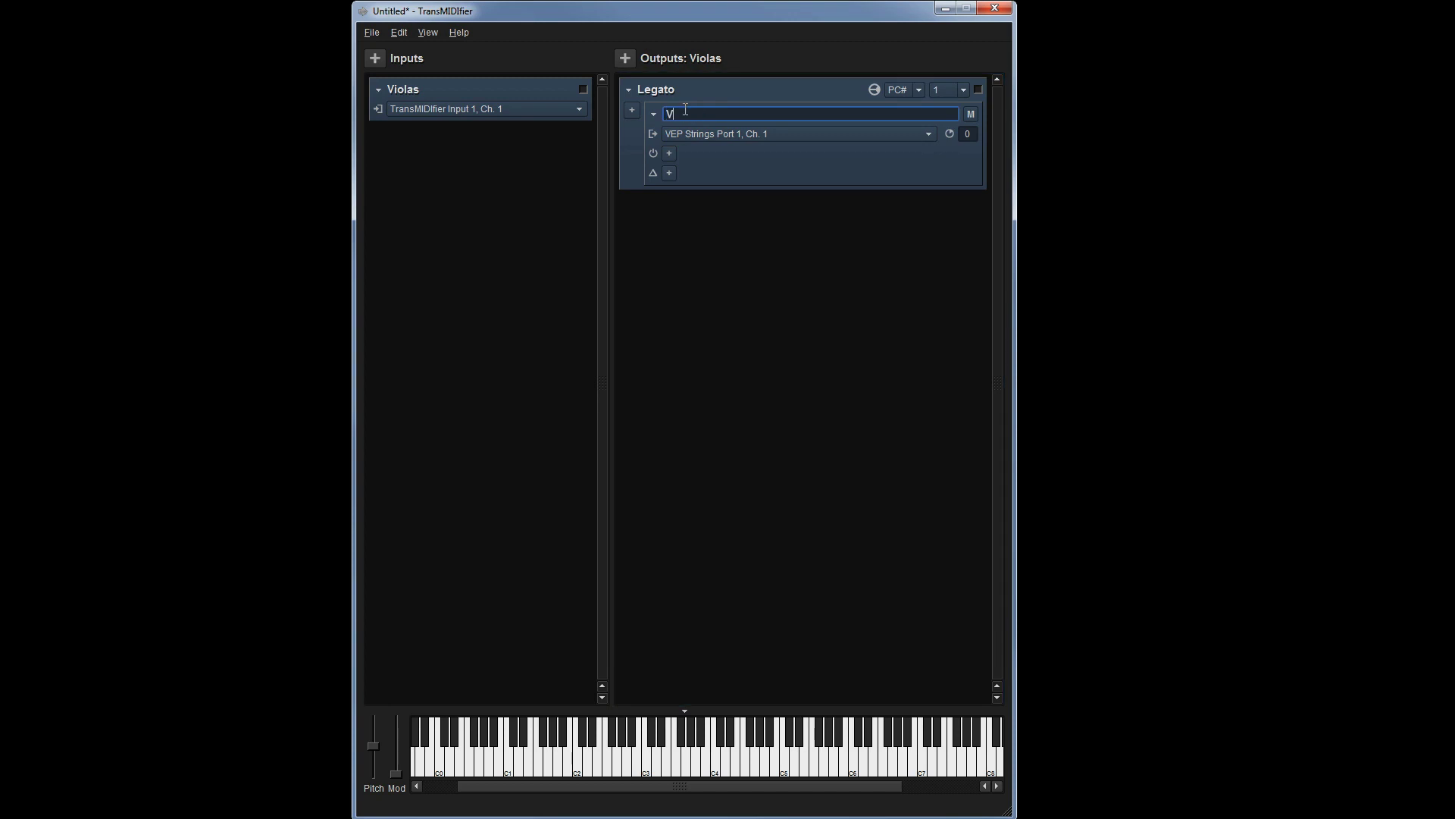
text(las Full Leg)
key(Return)
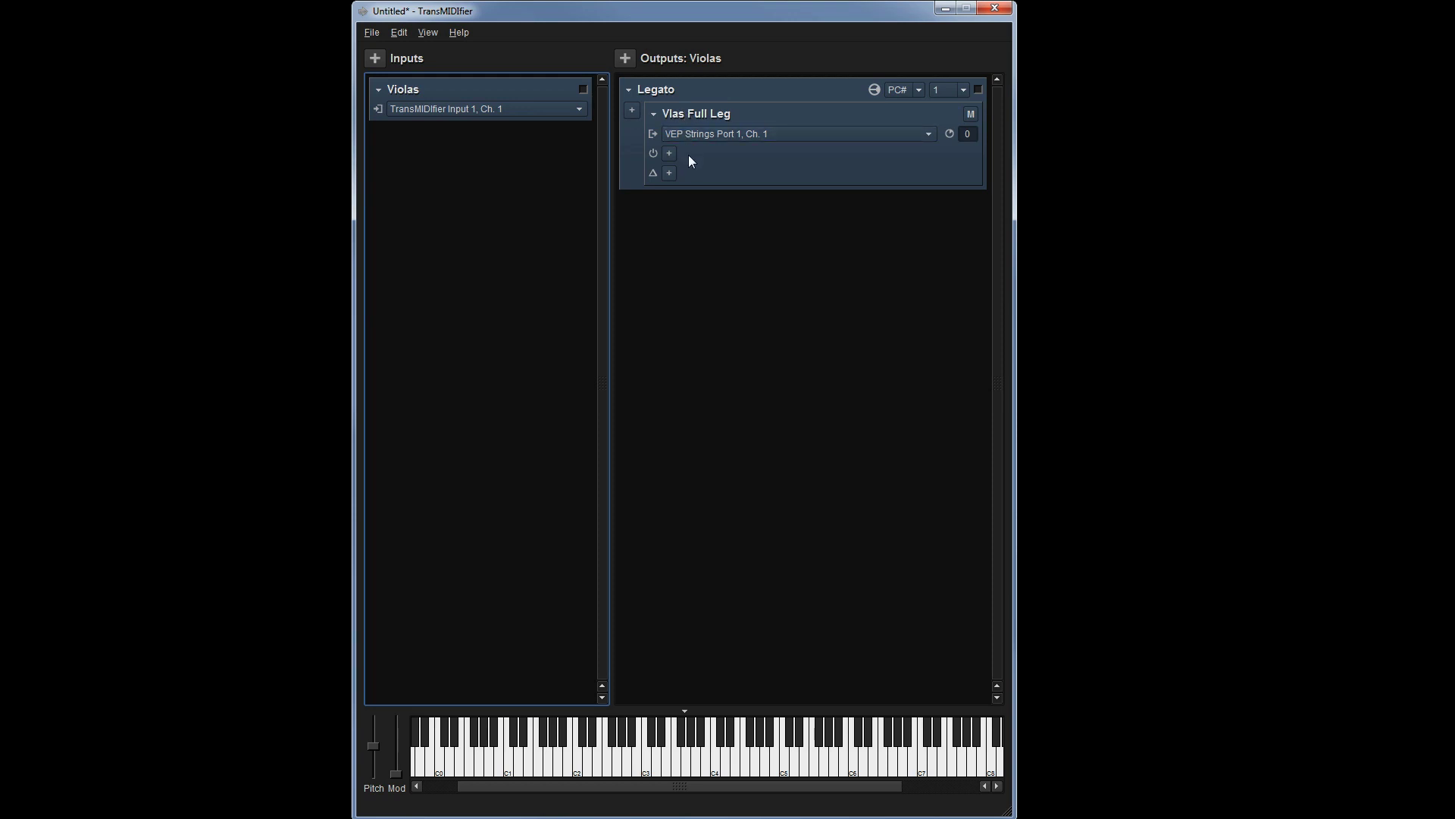
- Route the Vlas Full Leg patch to VEP Strings Port 1, channel 1
click(688, 136)
mouse_move(698, 135)
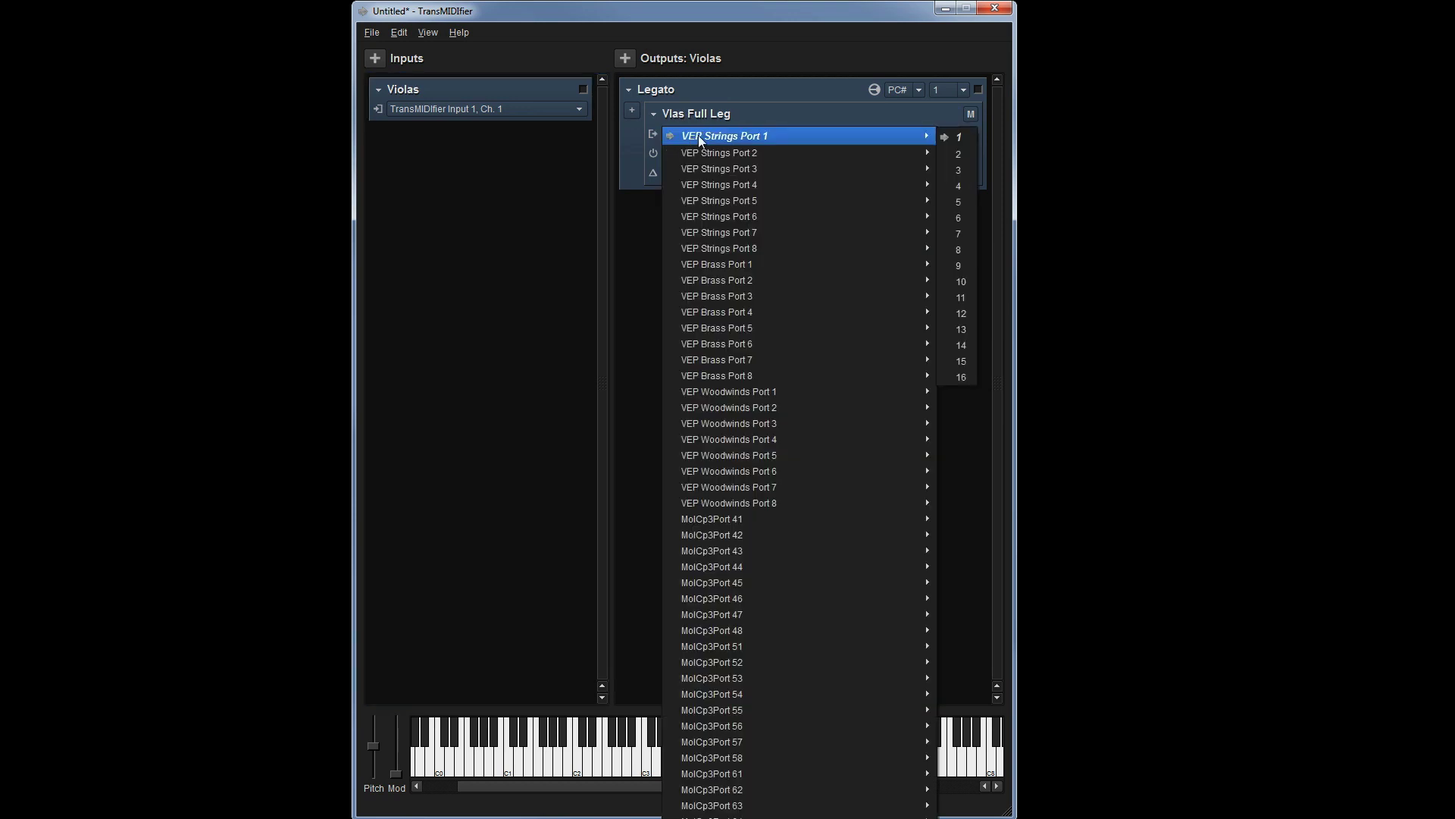
click(959, 137)
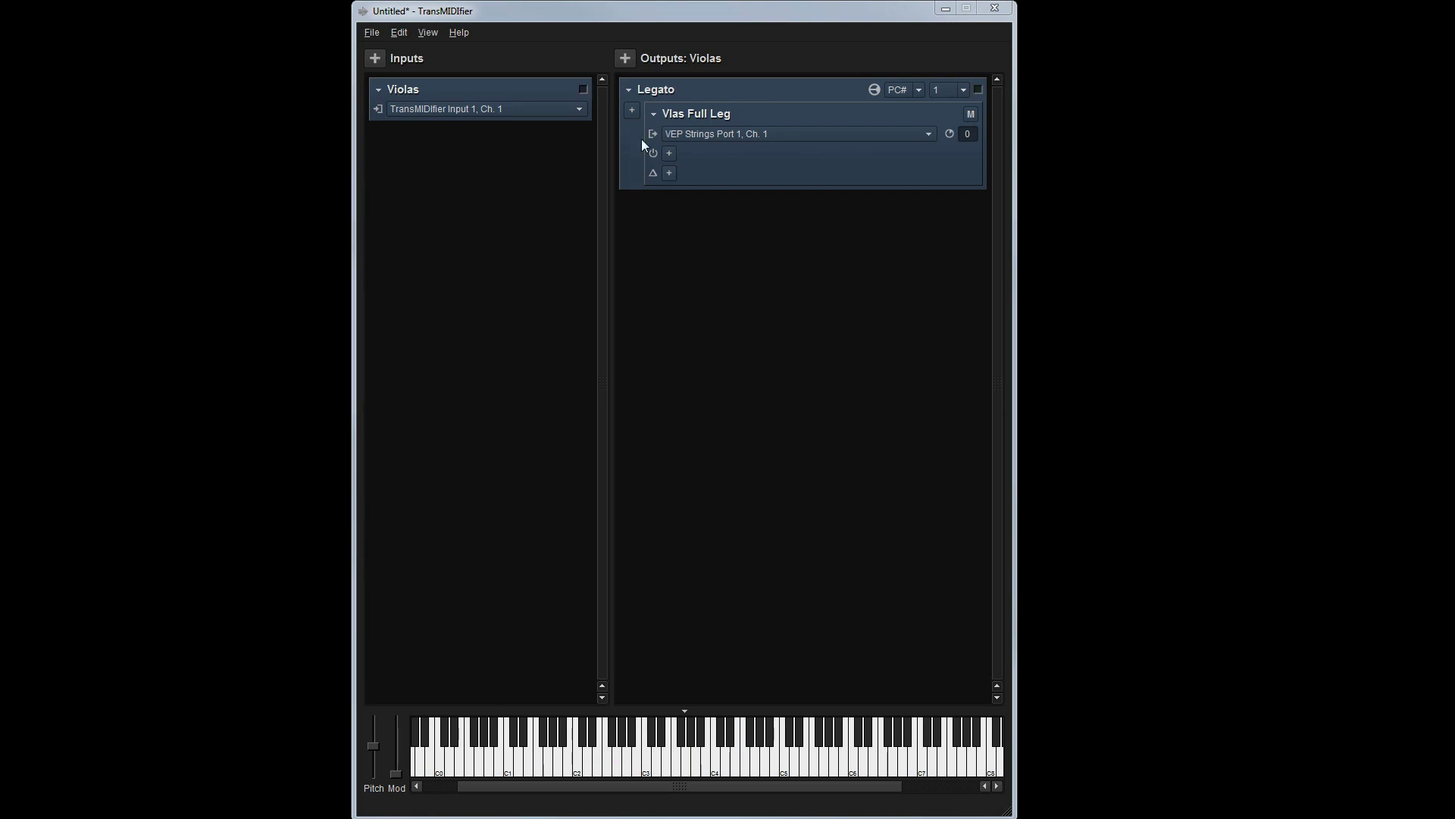
- Add a second output named Tremolo to the Violas input and rename its patch as Vlas Full Tremolo
click(627, 59)
text(Tremolo)
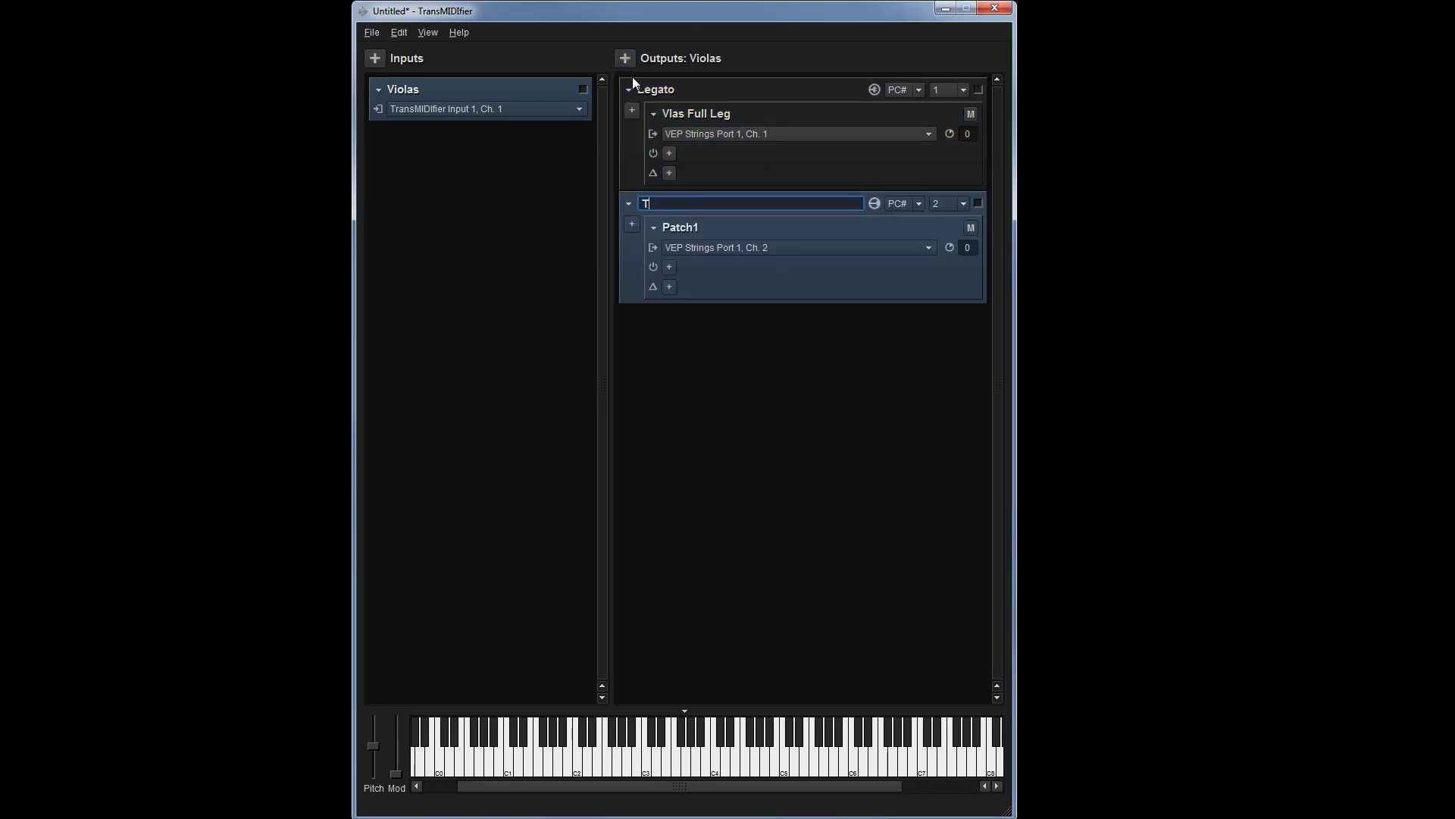
key(Return)
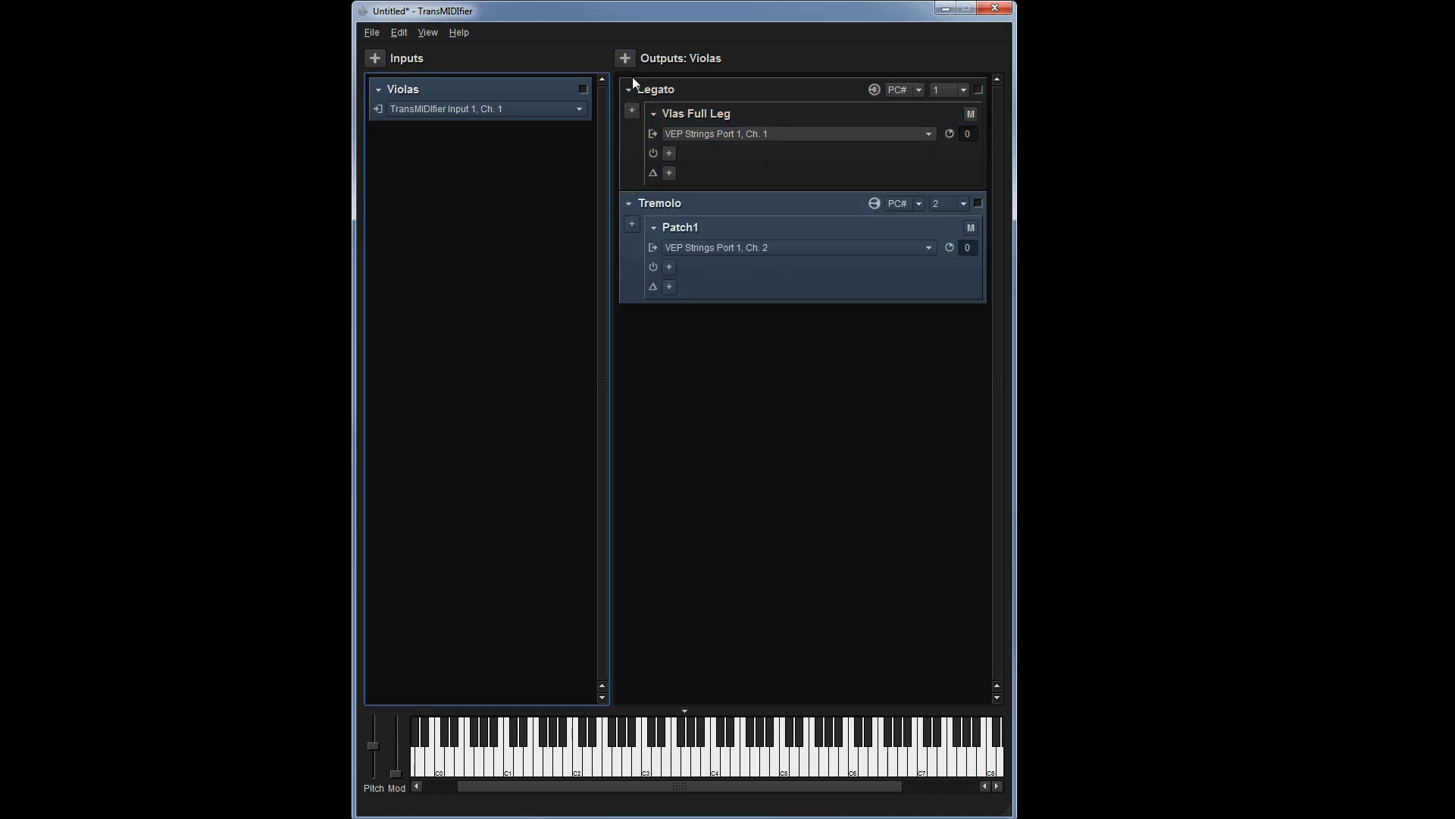
double_click(685, 229)
text(Vl)
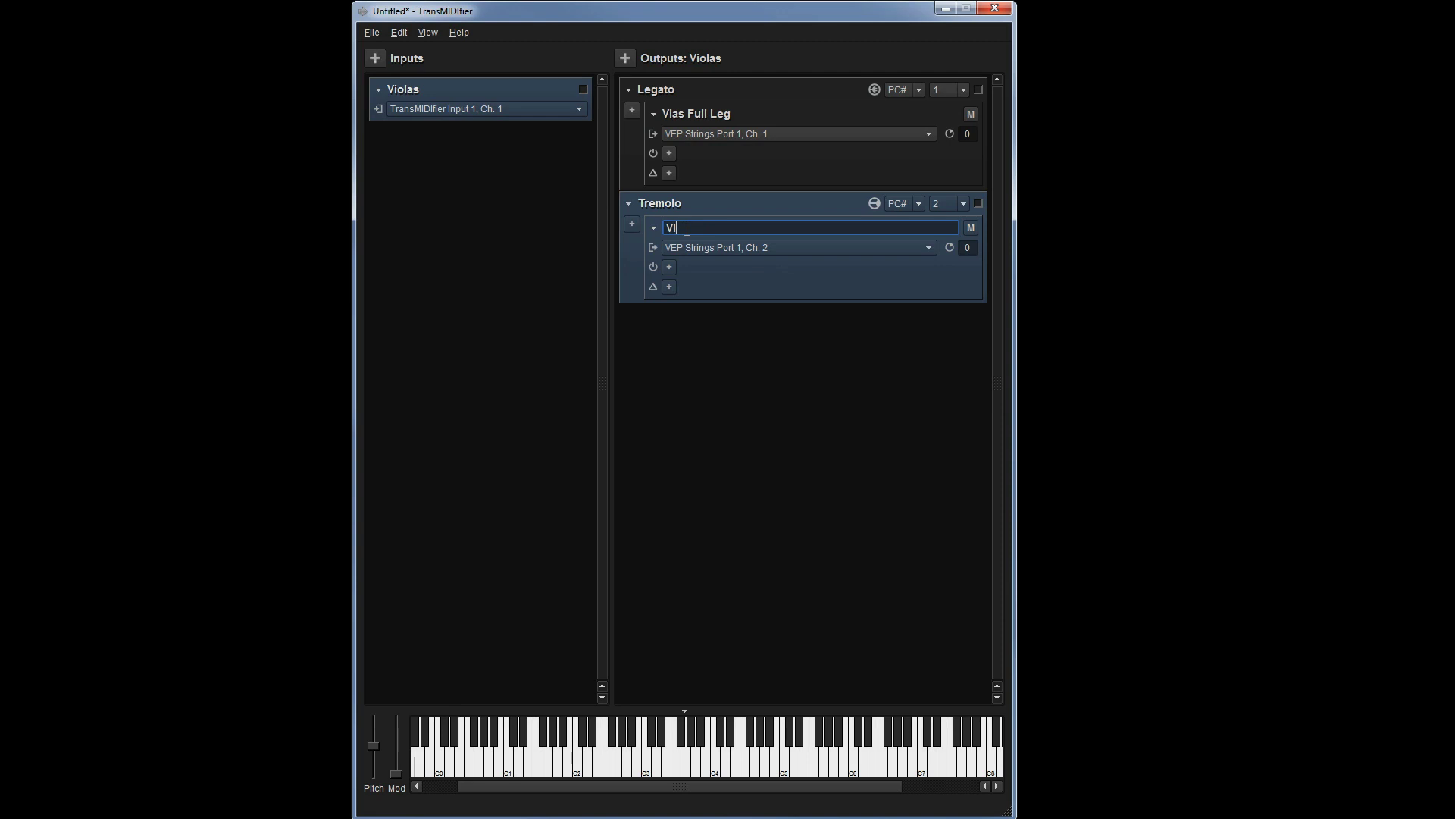
text(as Full Tremolo)
key(Return)
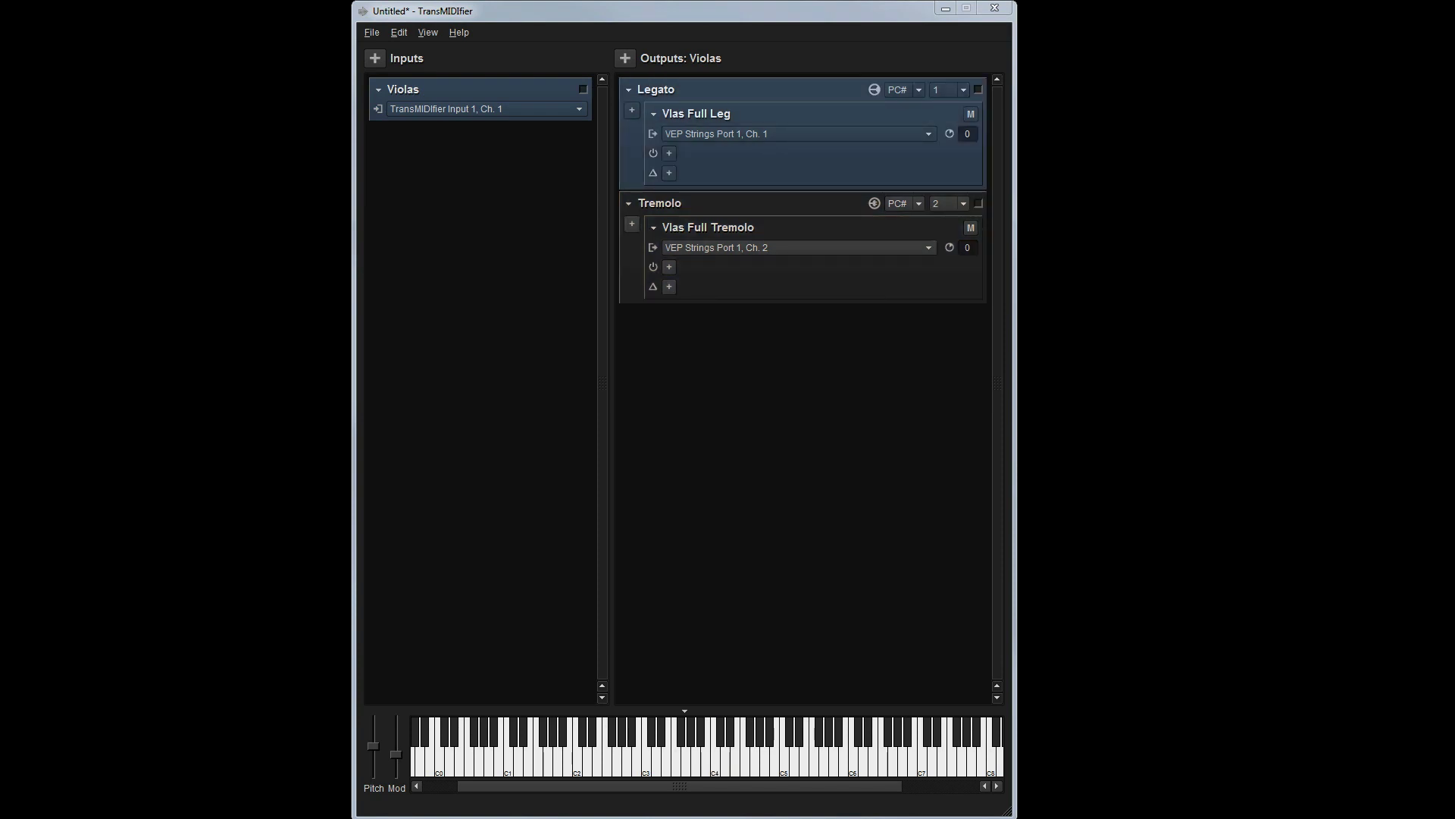
- Set the trigger type of both the Legato and Tremolo outputs to Key
click(919, 91)
click(908, 105)
click(910, 203)
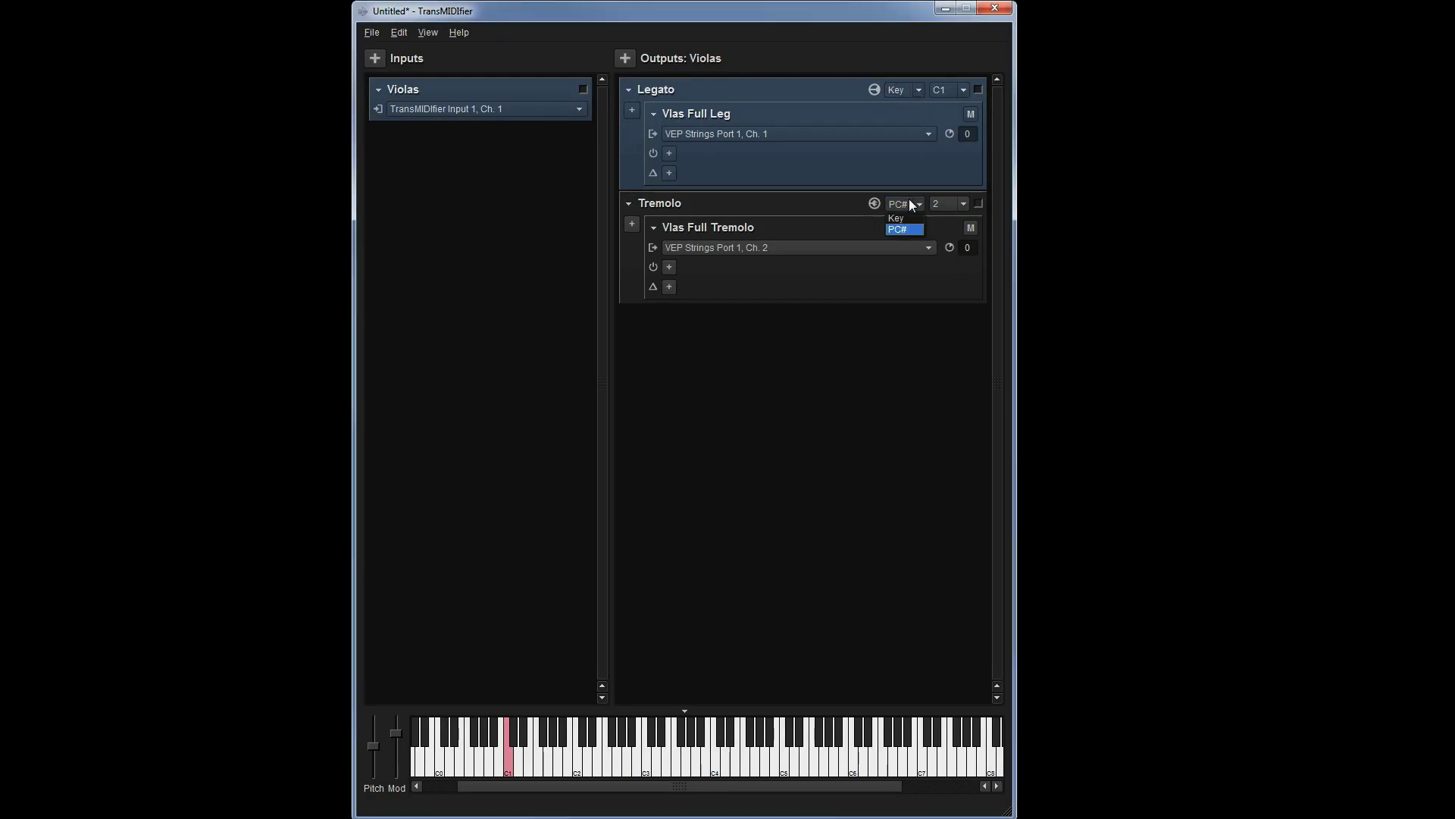
click(907, 218)
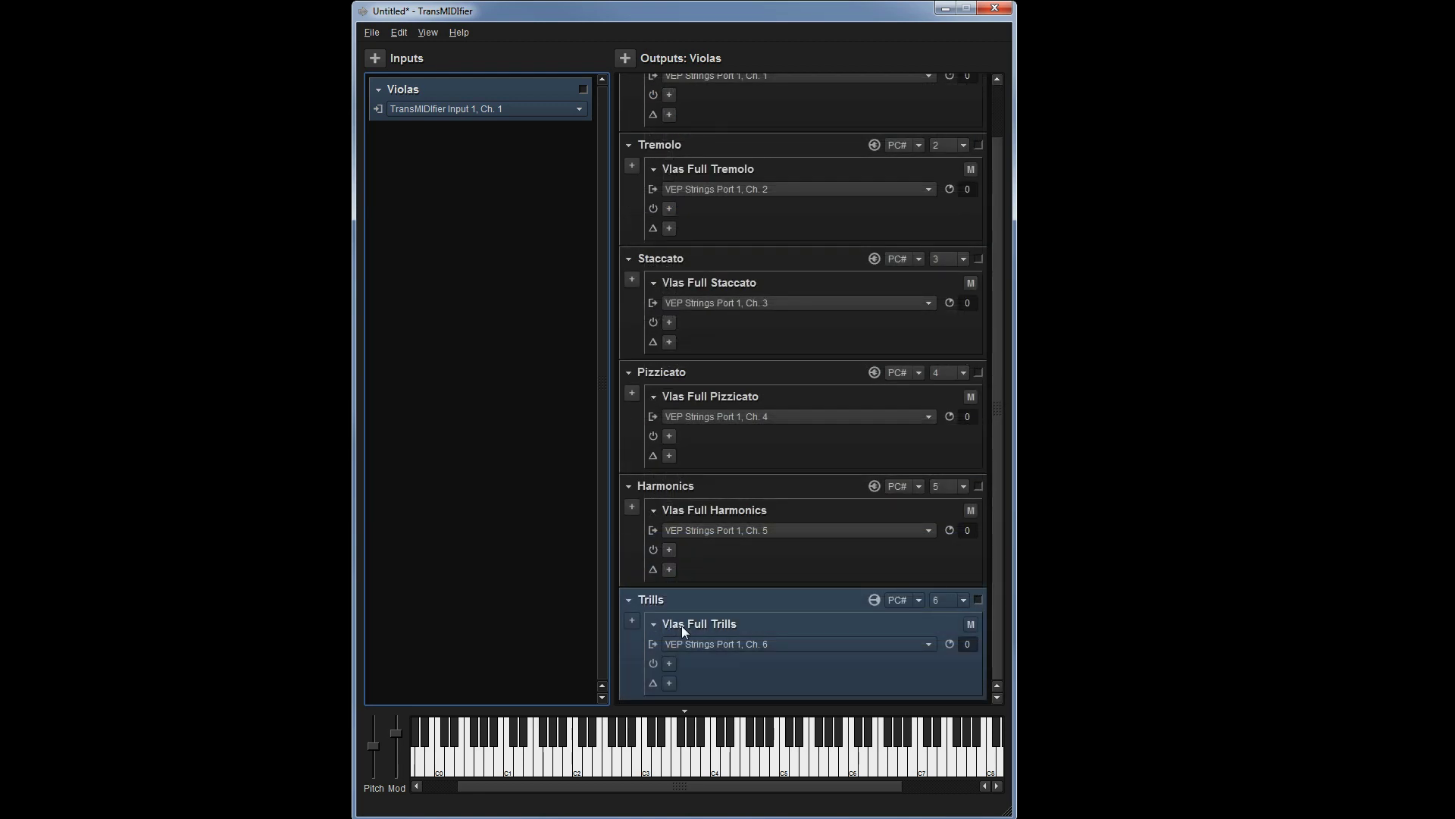
- Hide the on-screen keyboard to make more room for the Violas outputs
click(518, 14)
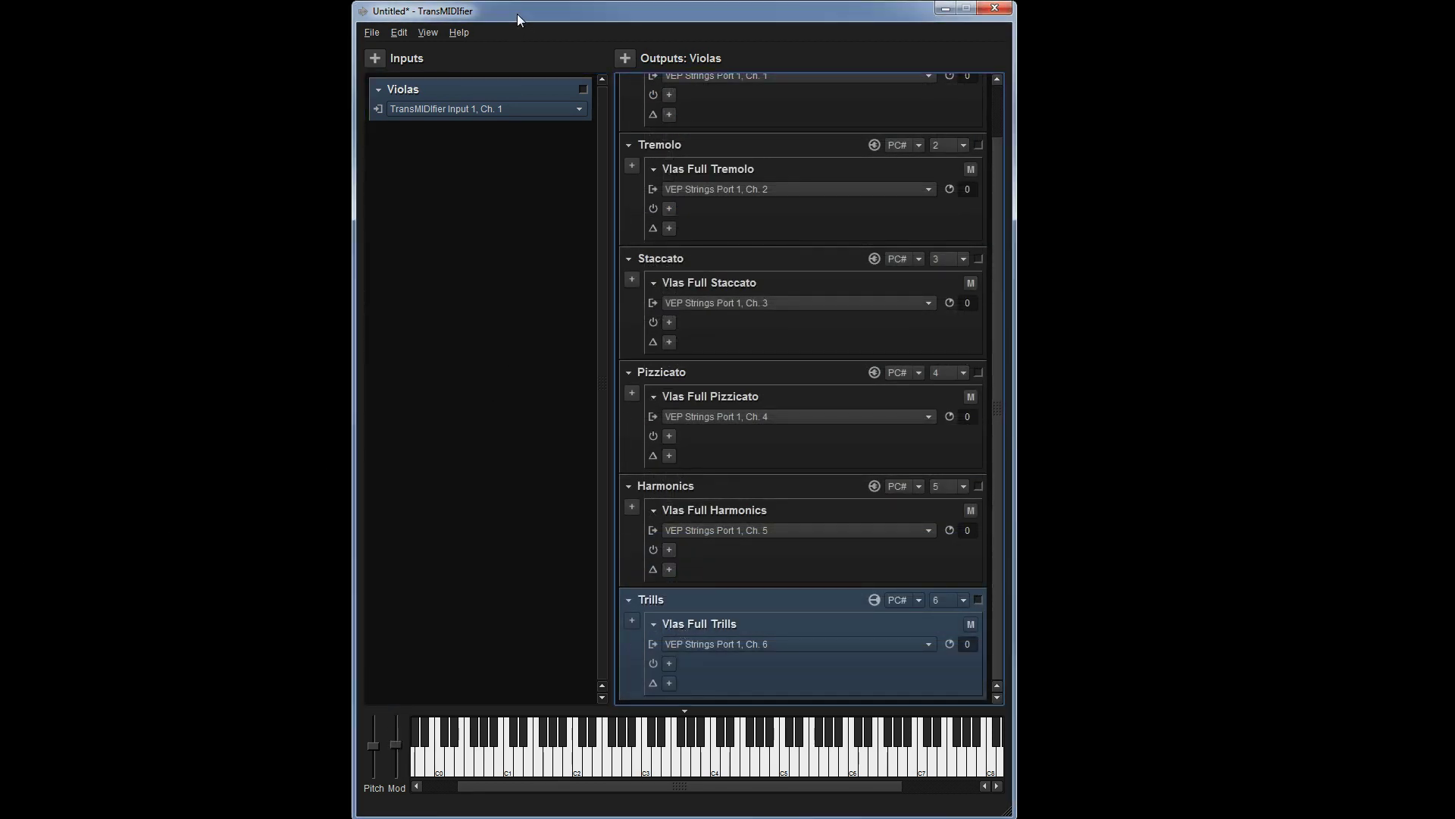
click(684, 710)
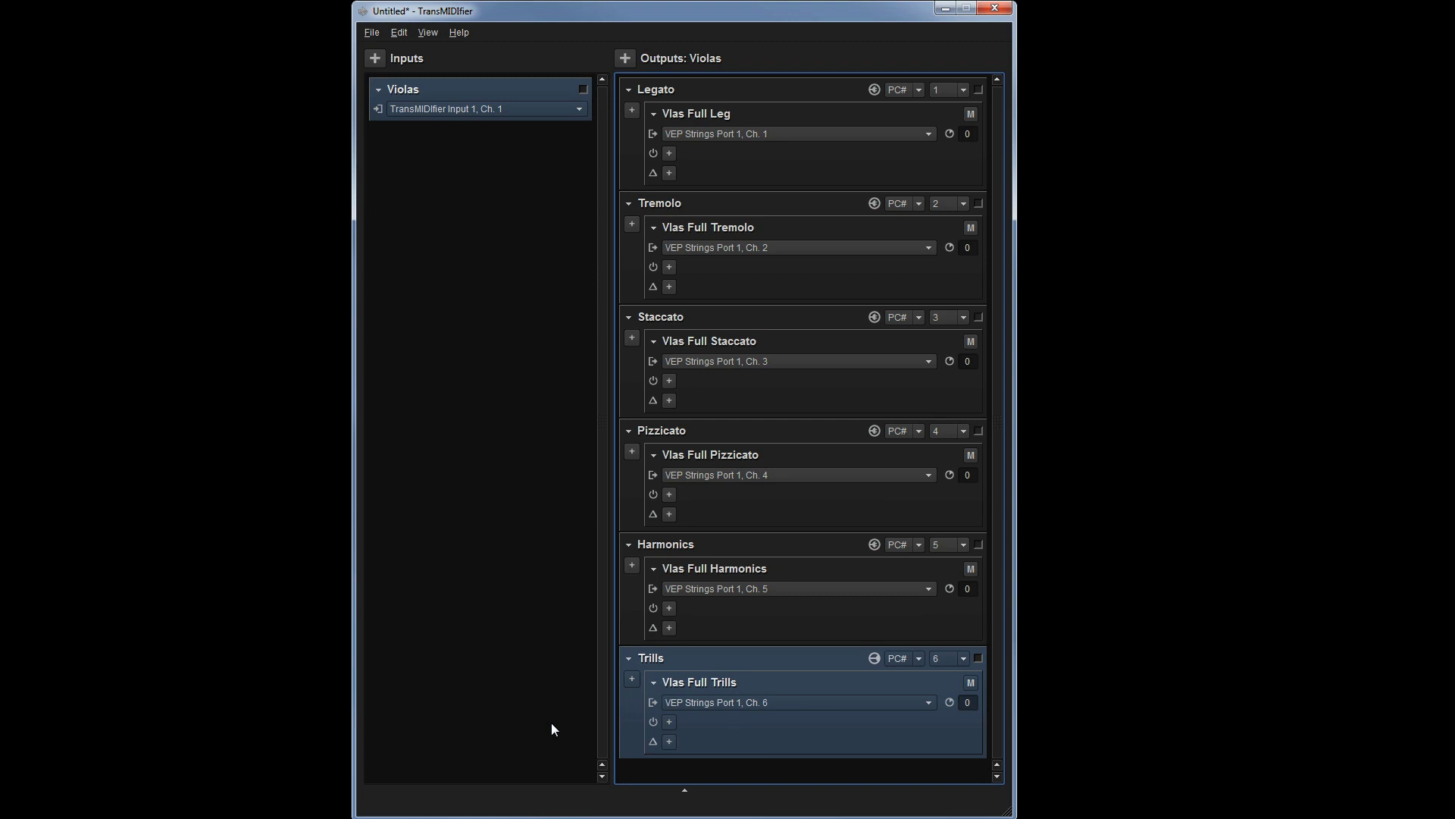
click(202, 428)
- Collapse the Legato, Tremolo, Staccato and Pizzicato outputs one at a time
click(628, 89)
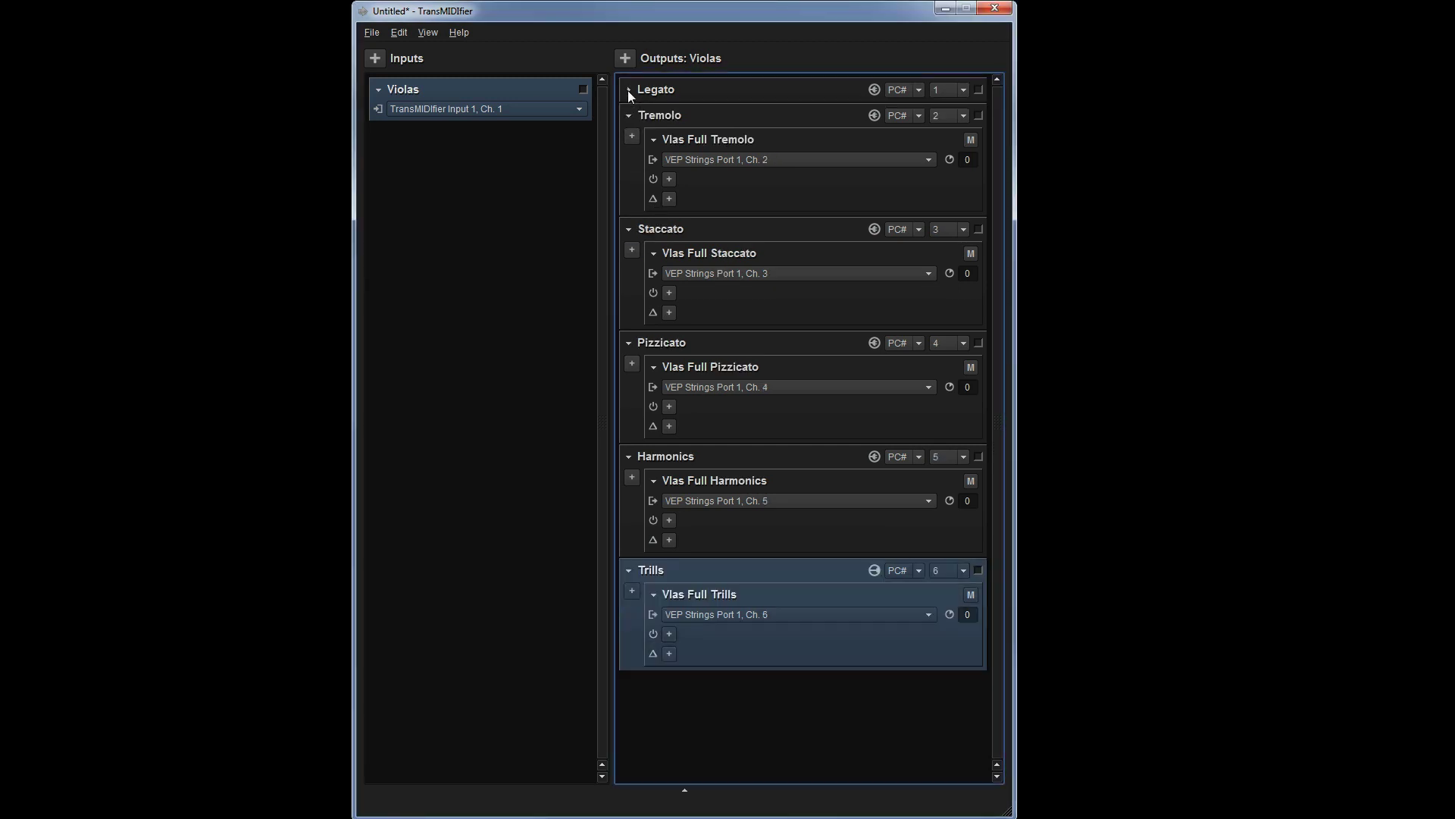
click(629, 115)
click(629, 141)
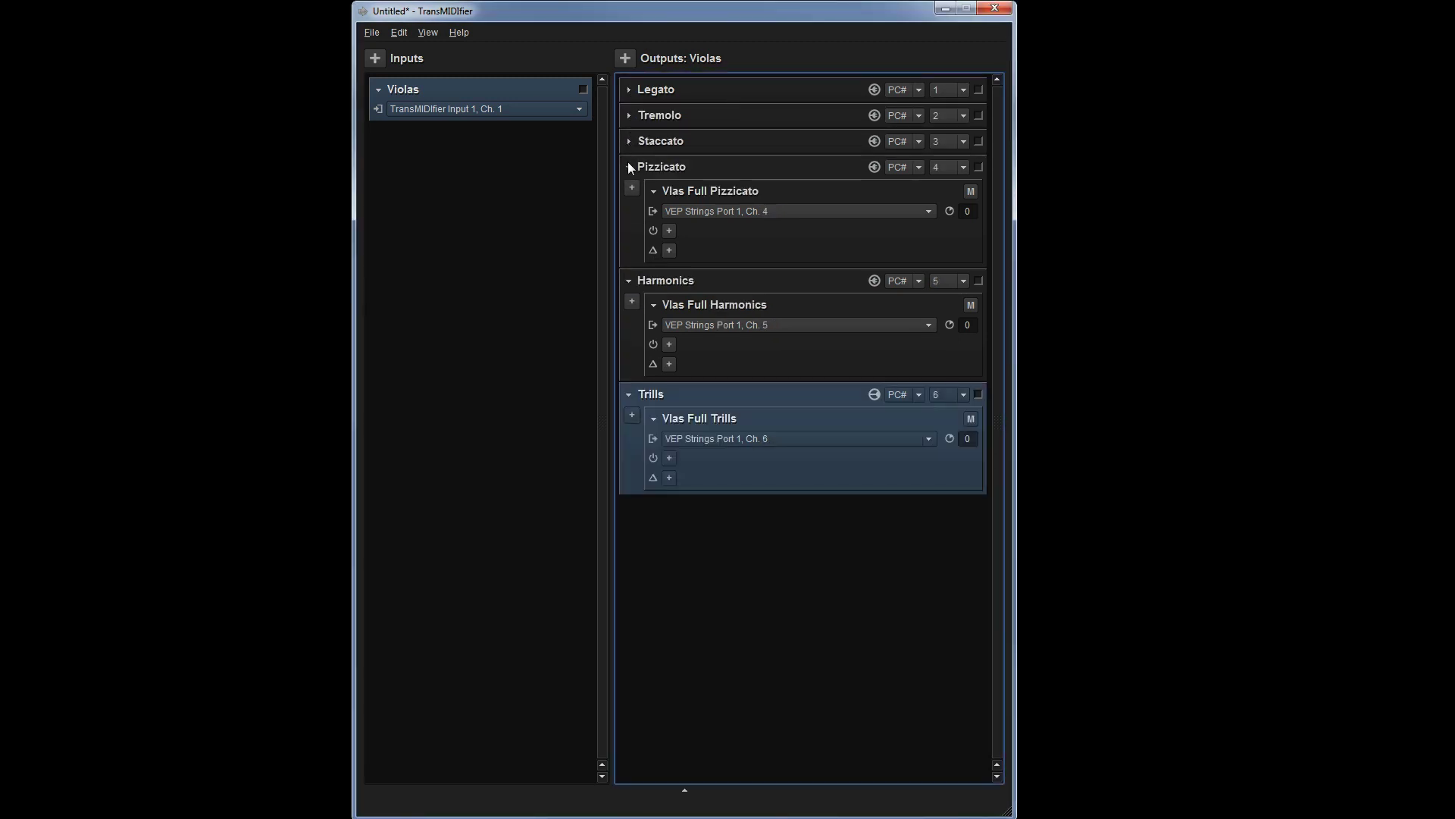
click(629, 165)
- Expand and re-collapse all Violas outputs at once, and show the on-screen keyboard again
ctrl+click(629, 165)
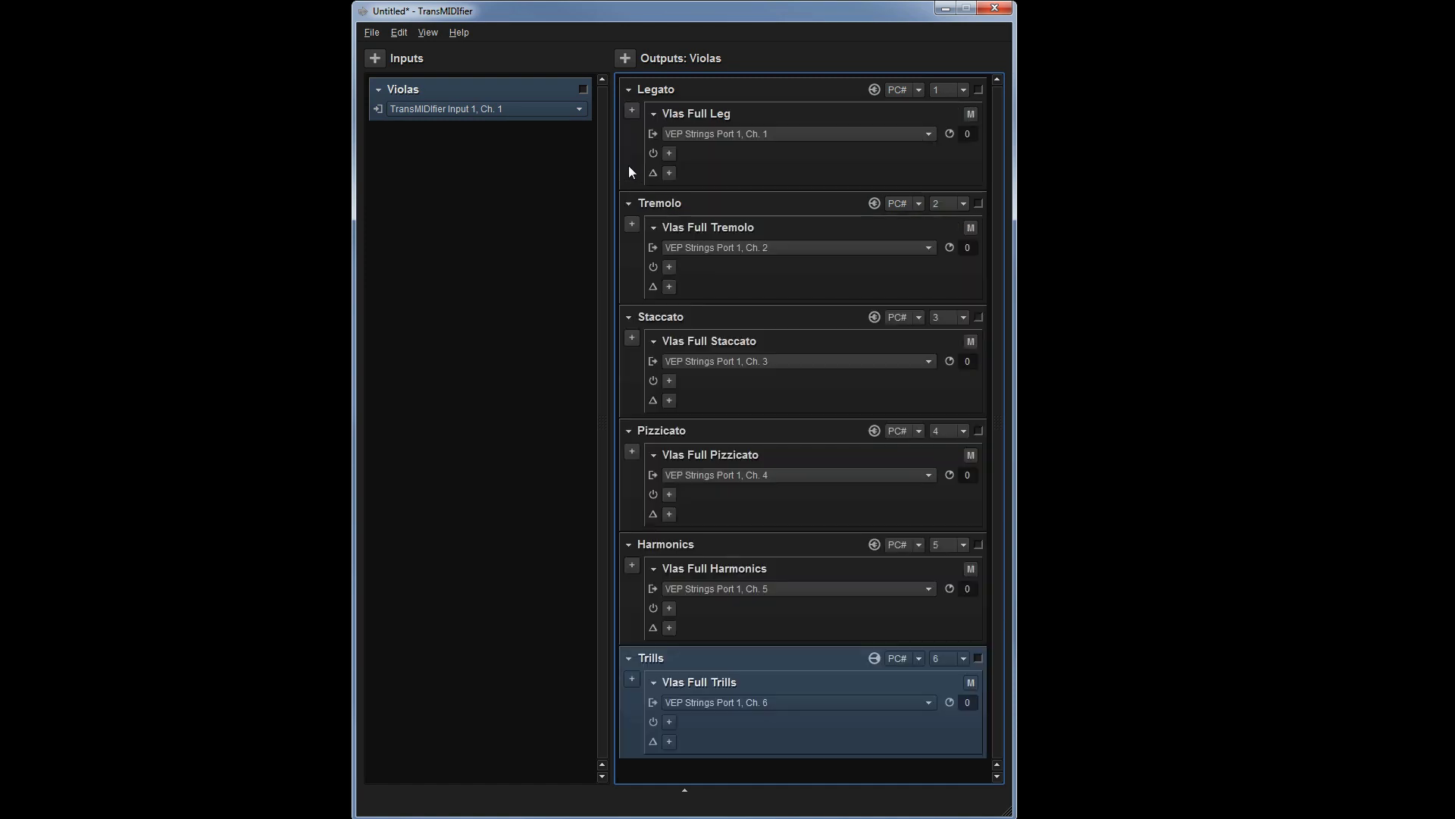
ctrl+click(628, 90)
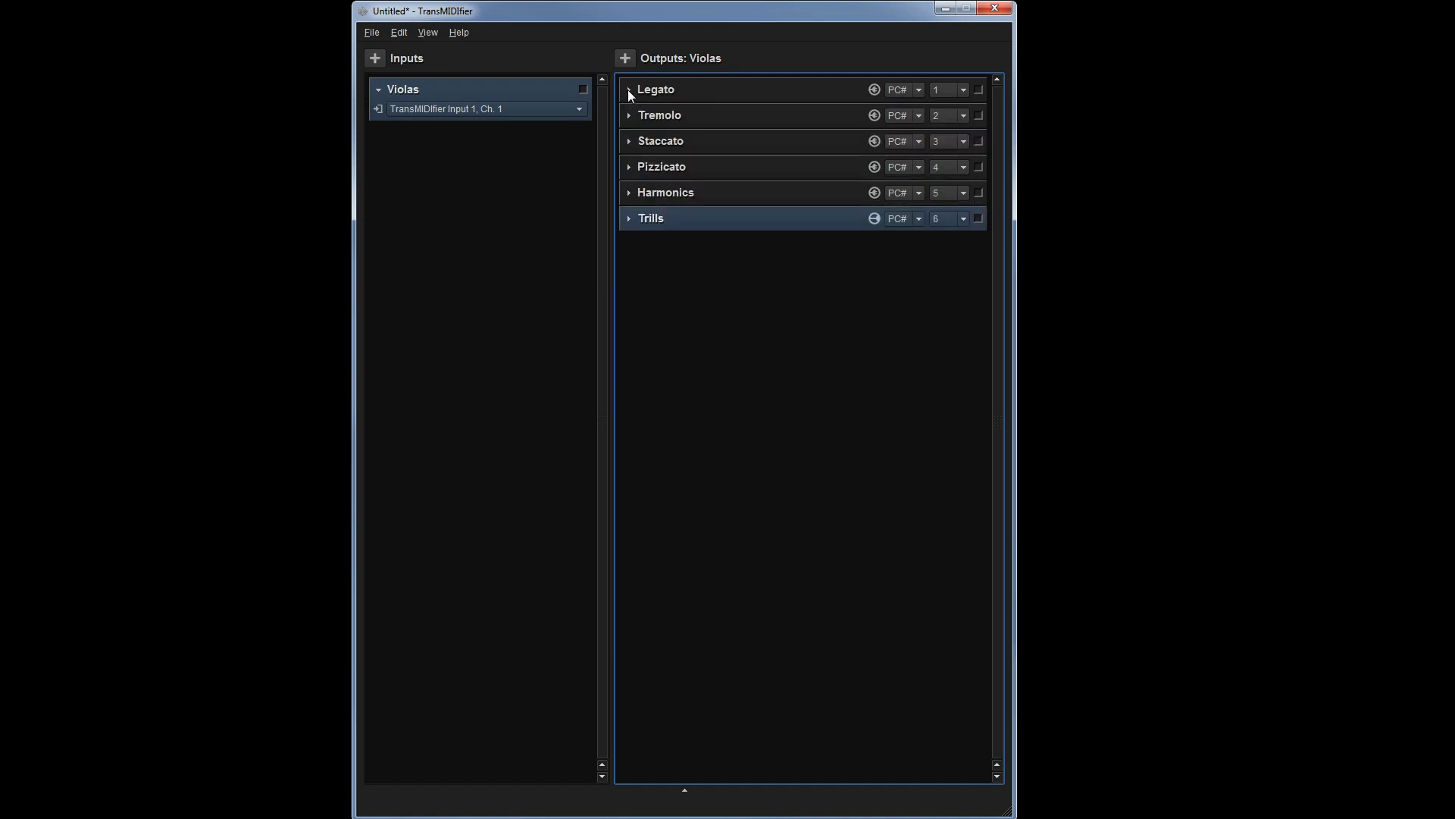
click(683, 788)
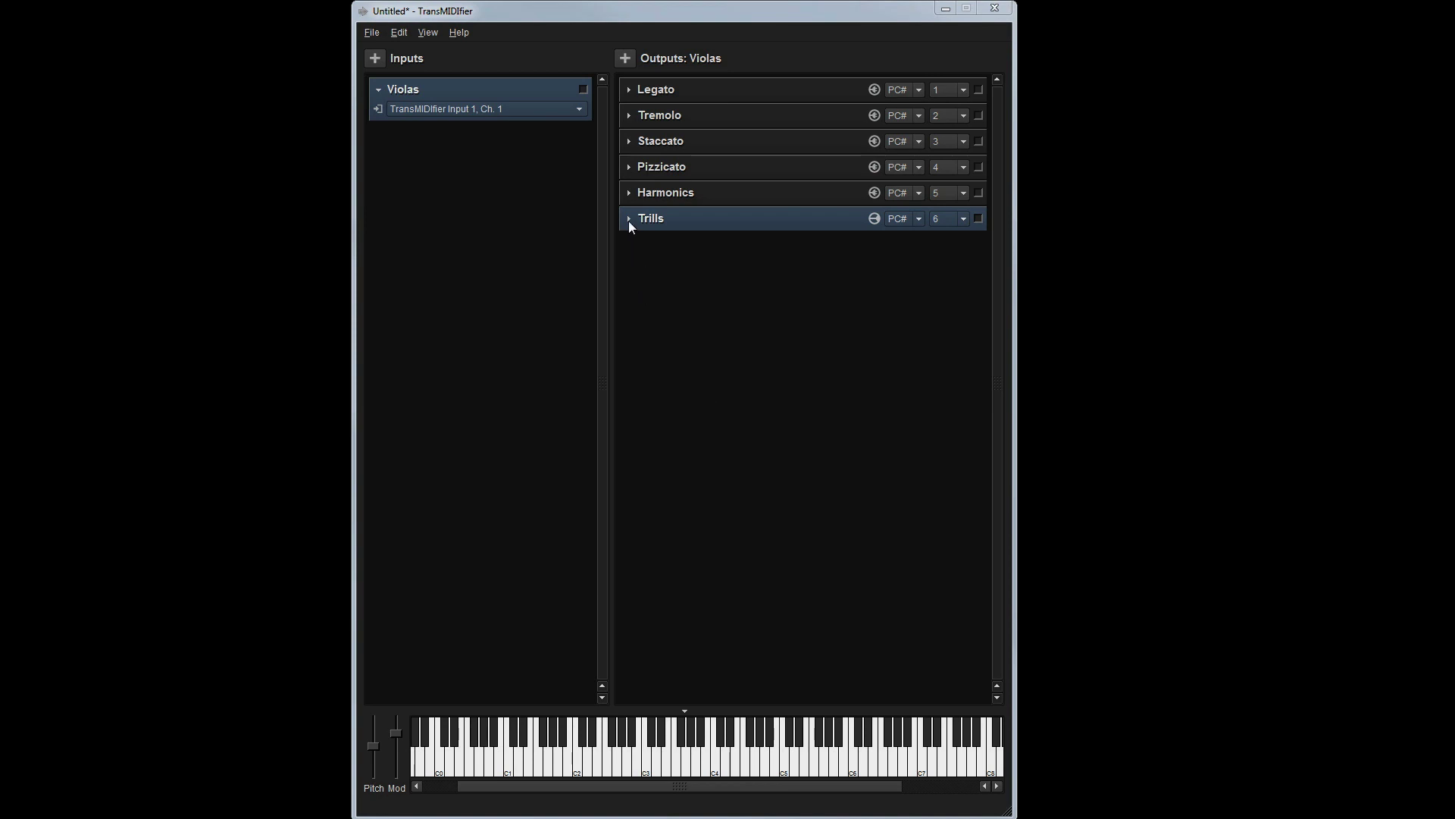
- Expand the Trills output and rename it as Half Step Trills
click(629, 219)
double_click(650, 217)
text(Ha)
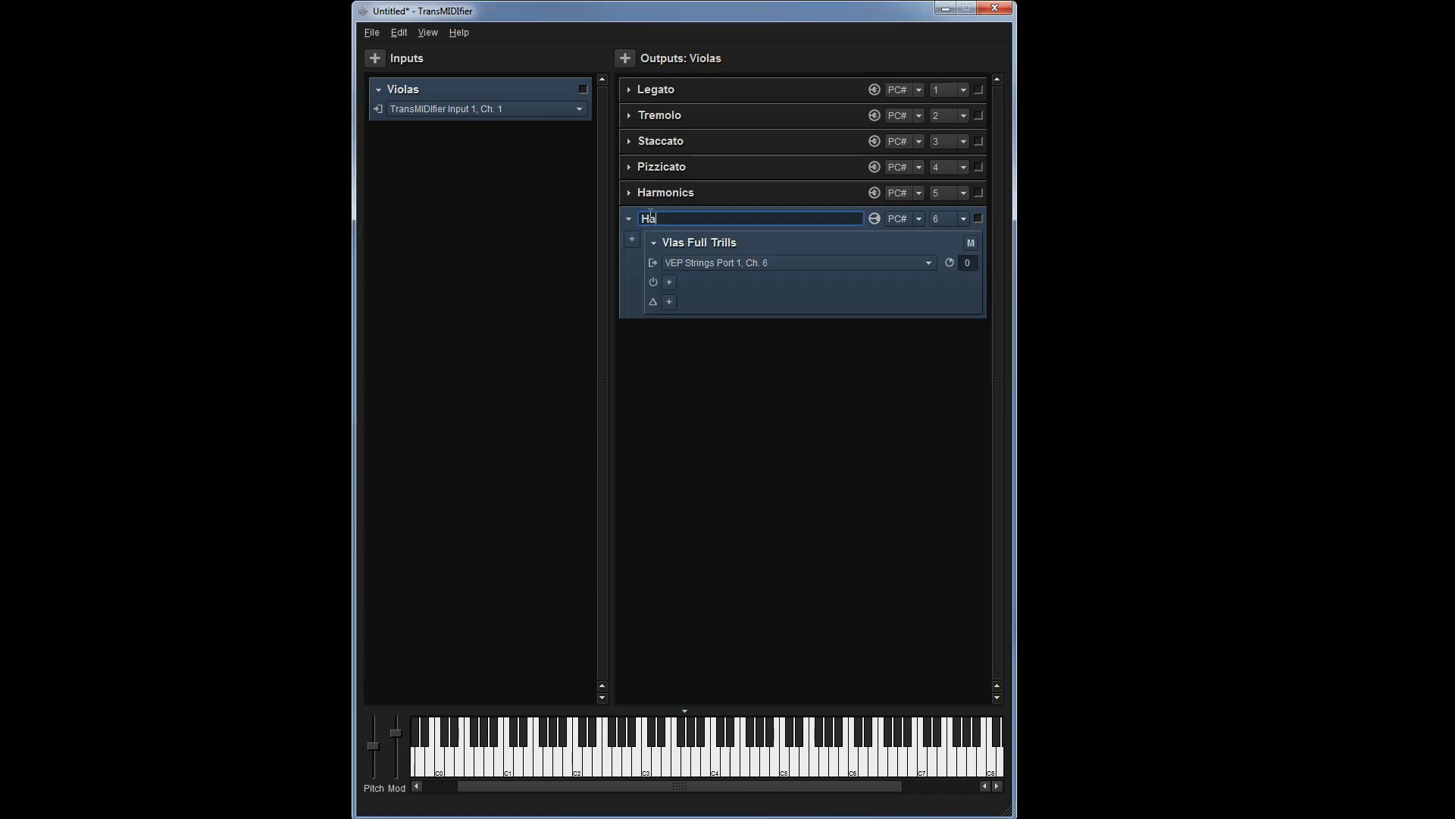
text(lf Step Trills)
key(Return)
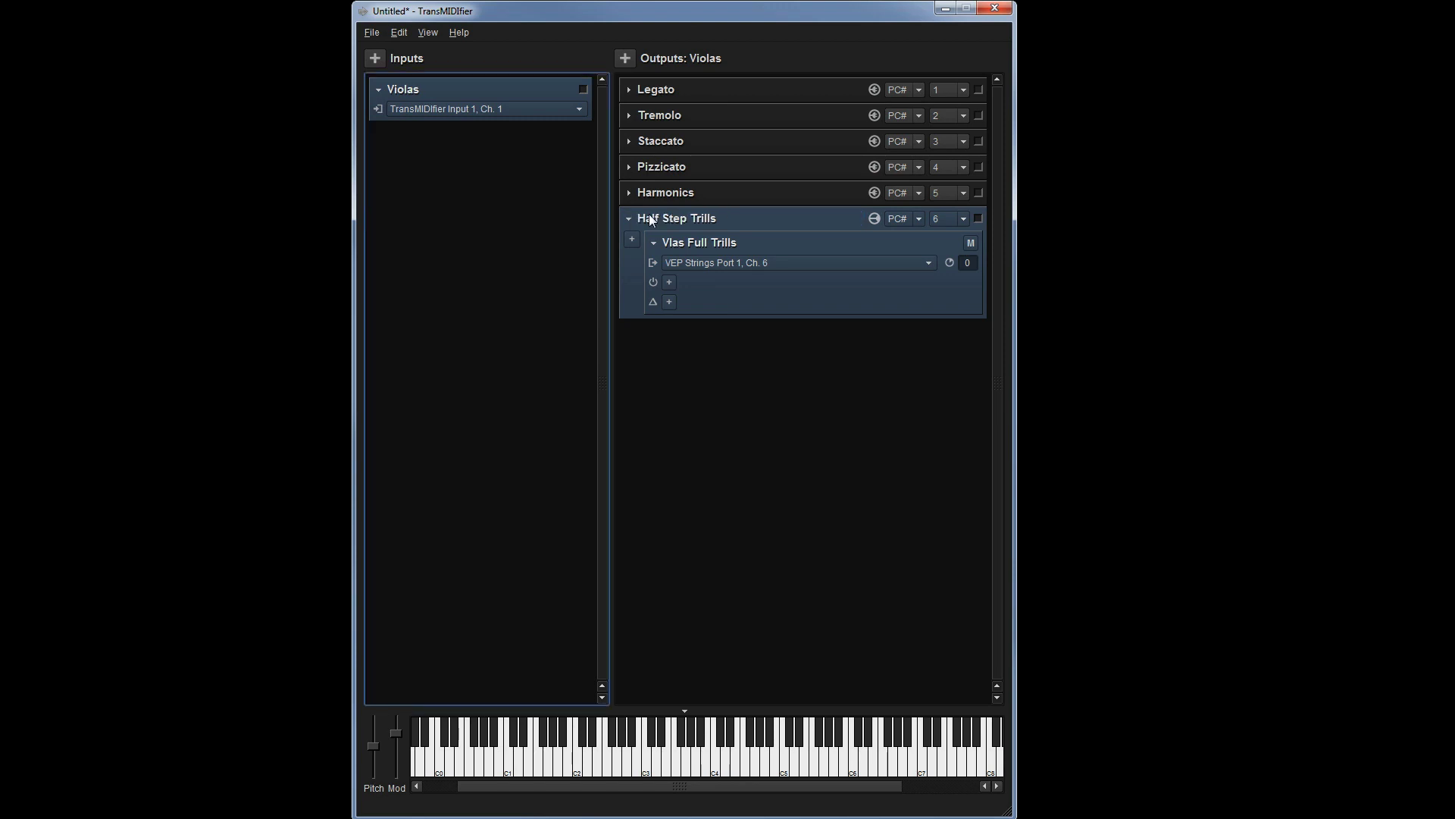
- Add a Note On message to the Half Step Trills patch that sends note A1 with velocity 127
click(669, 282)
click(689, 287)
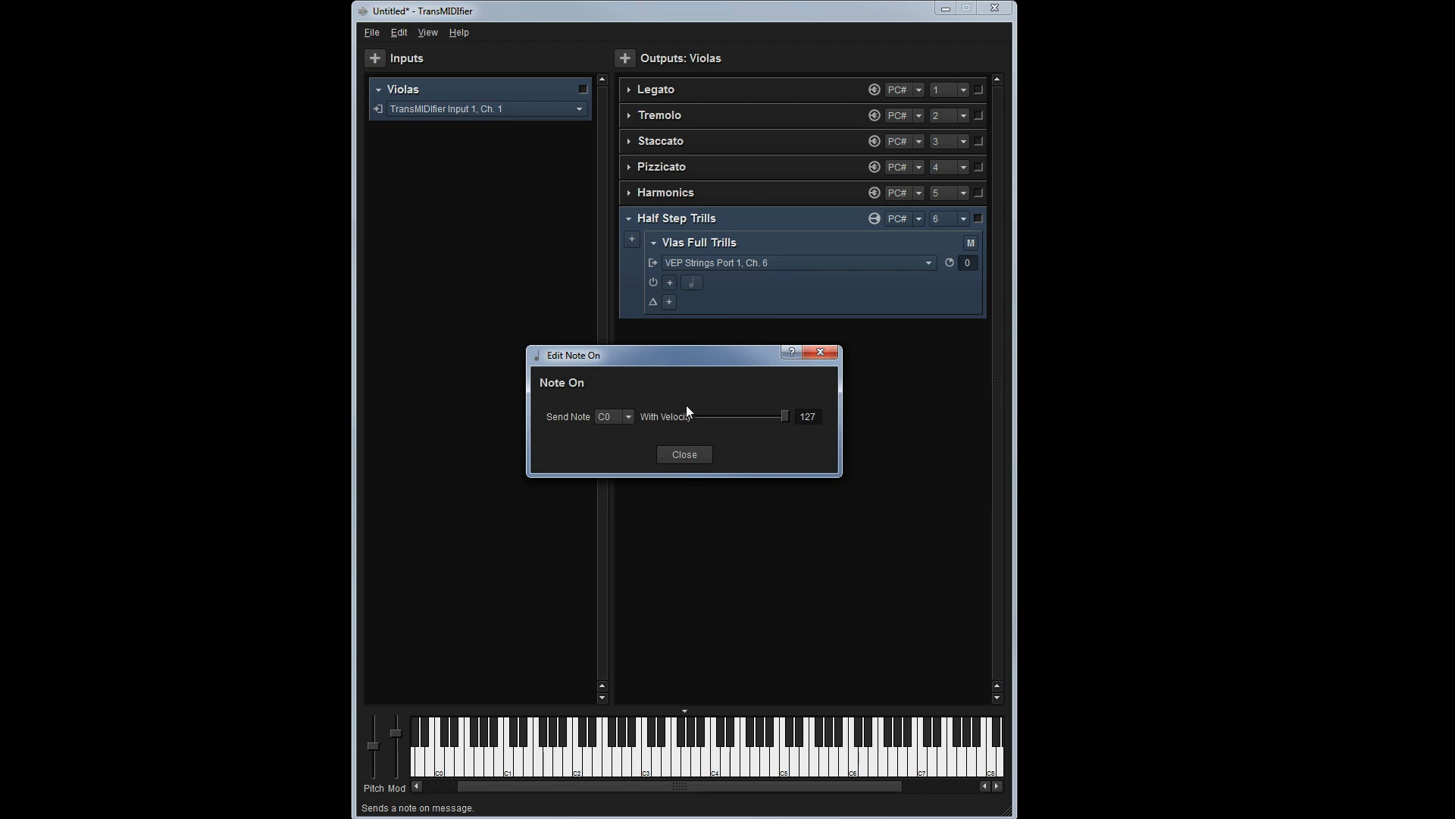
click(628, 417)
key(a)
key(1)
click(606, 532)
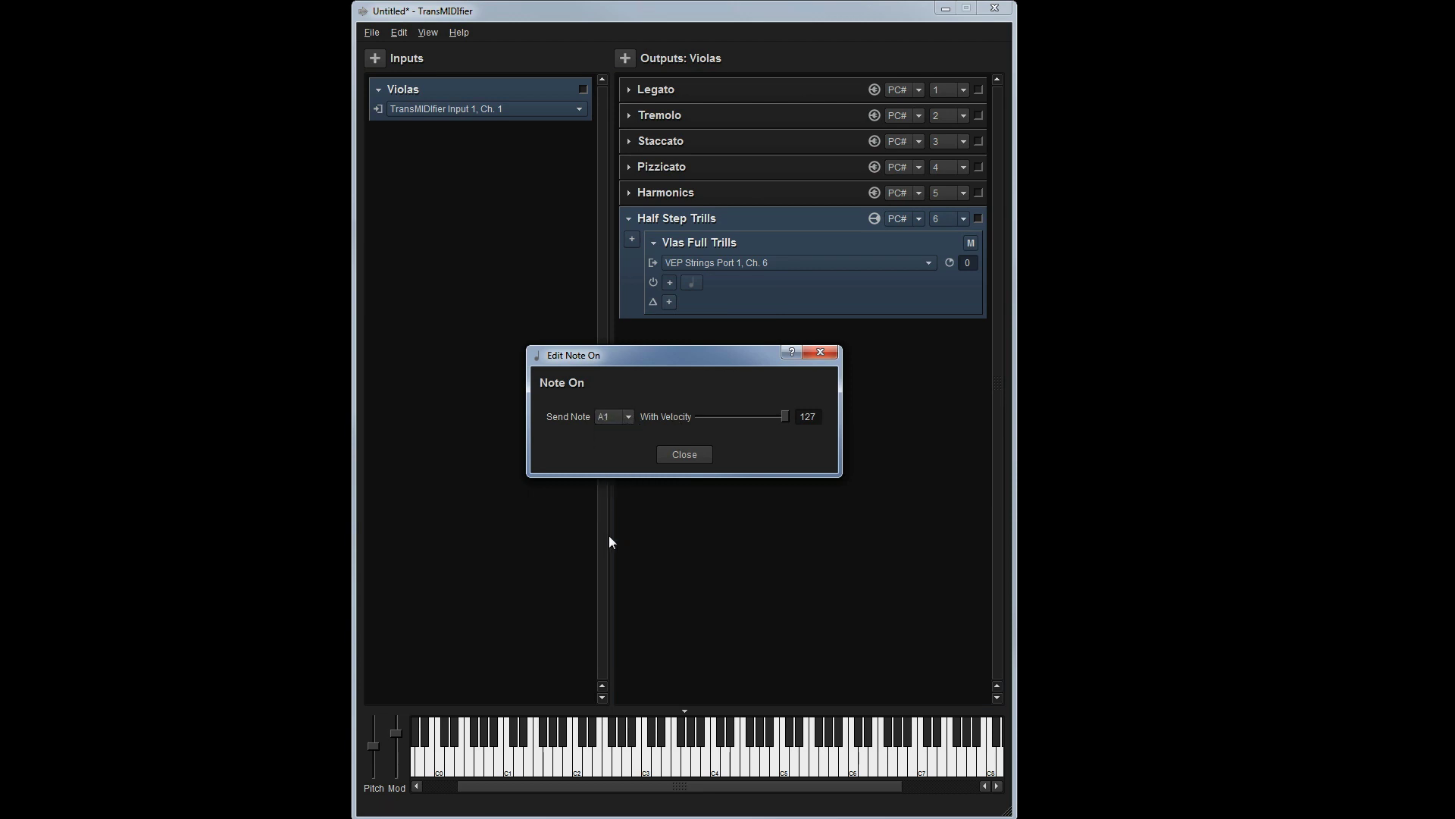
click(693, 453)
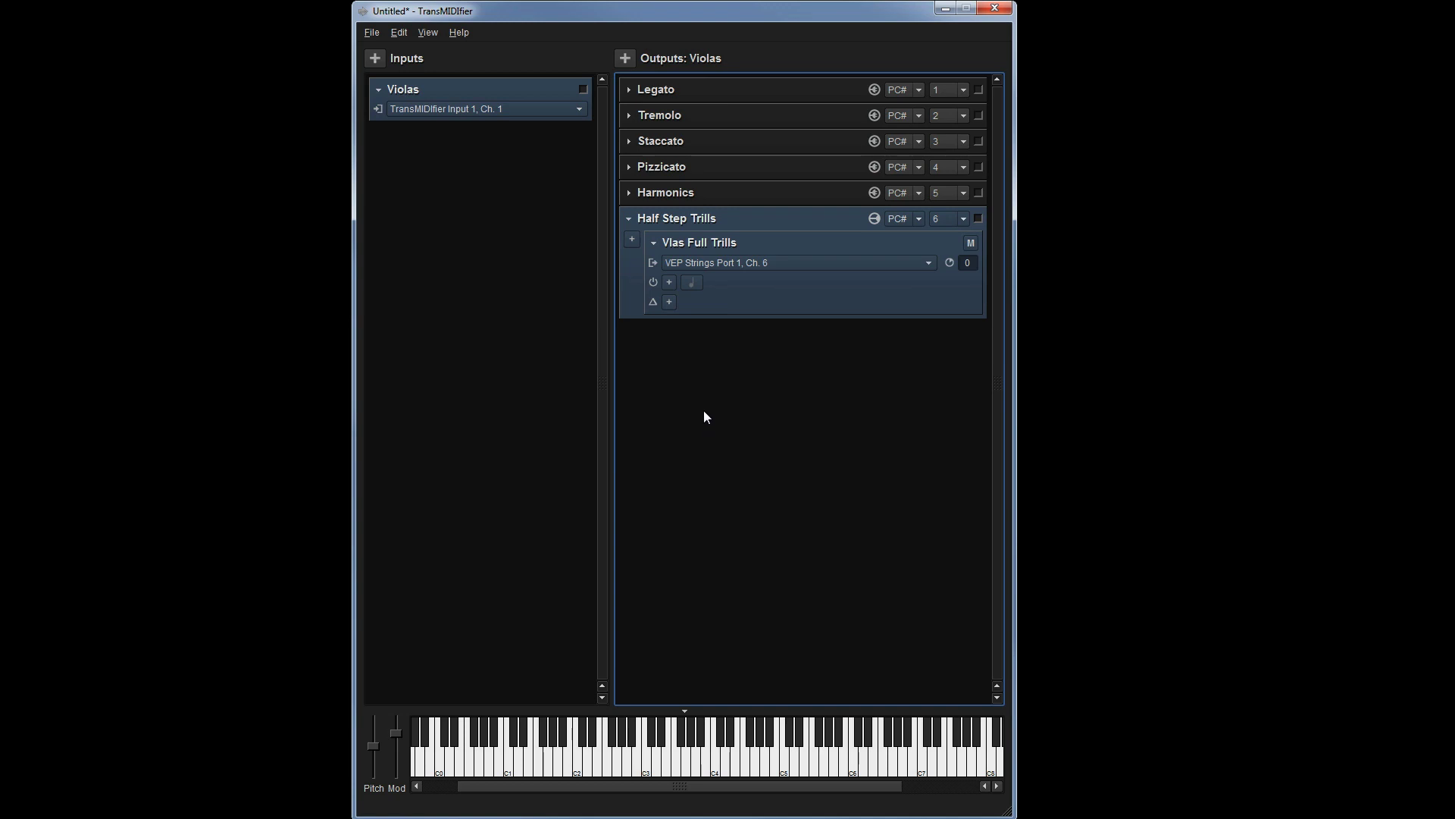
- Add a Note Off message for note A1 to the Half Step Trills patch
click(669, 281)
click(686, 299)
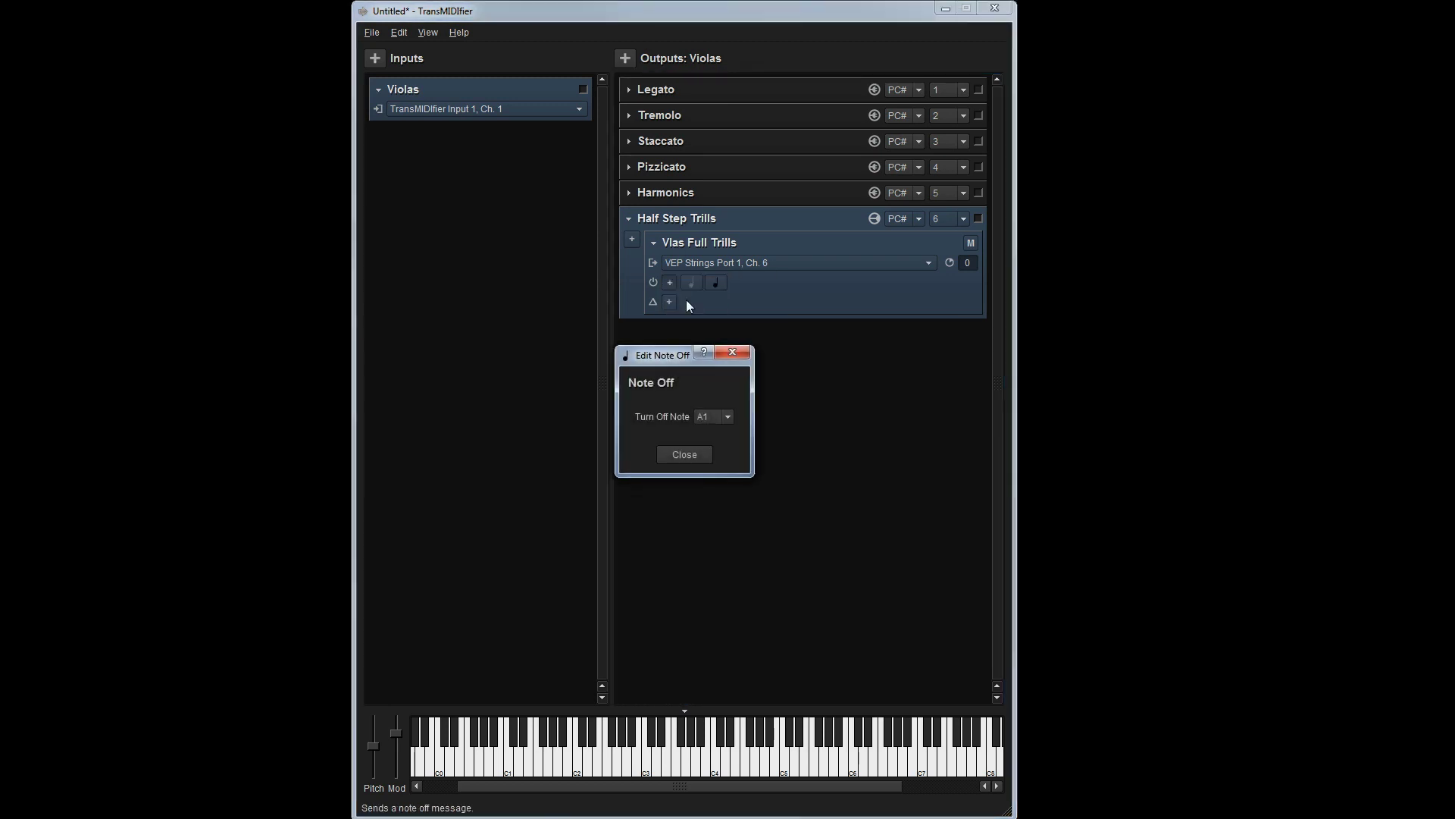
click(698, 457)
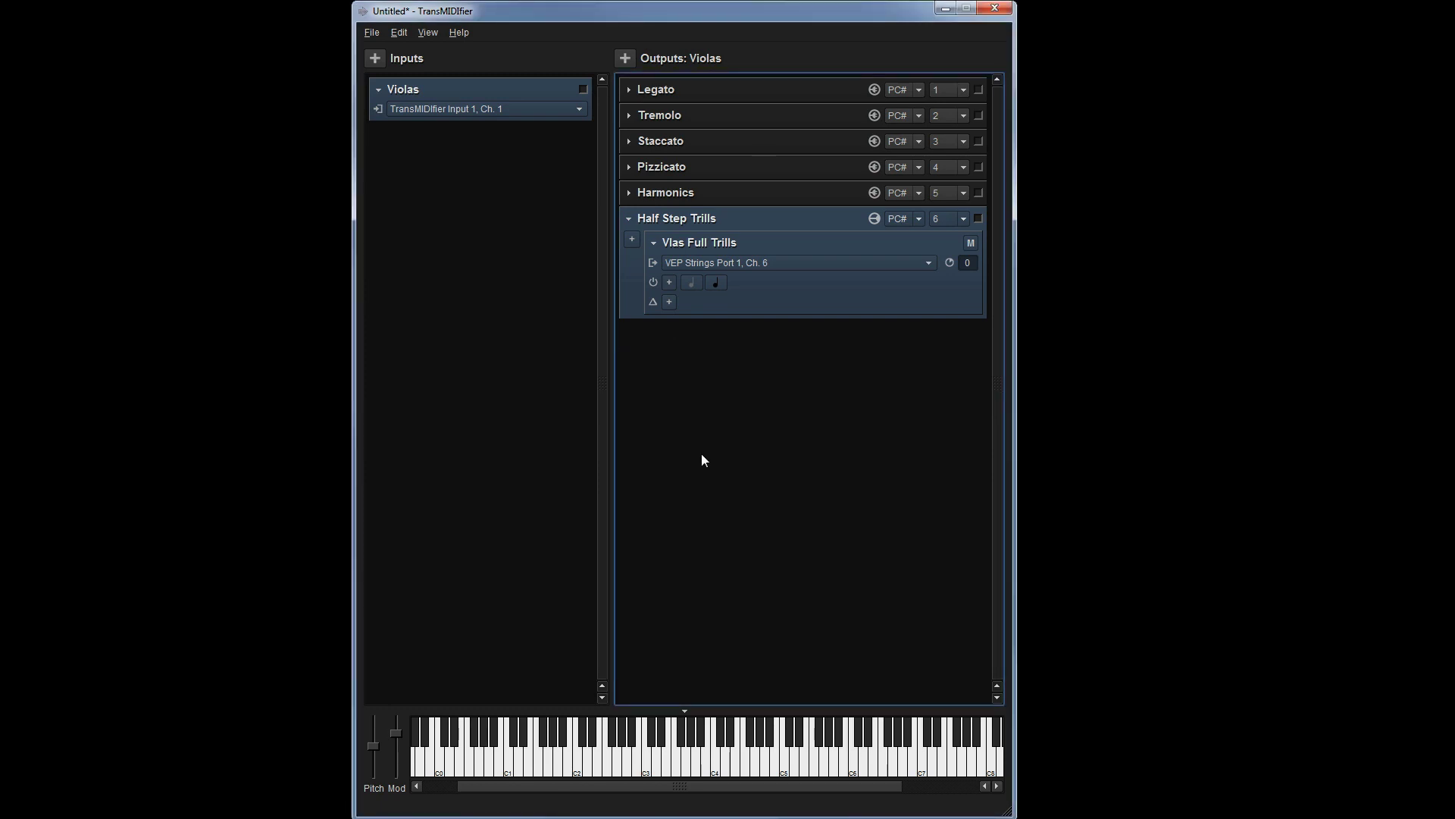
- Add another output to the Violas input and name it Whole-Step Trills
click(625, 58)
text(Whole)
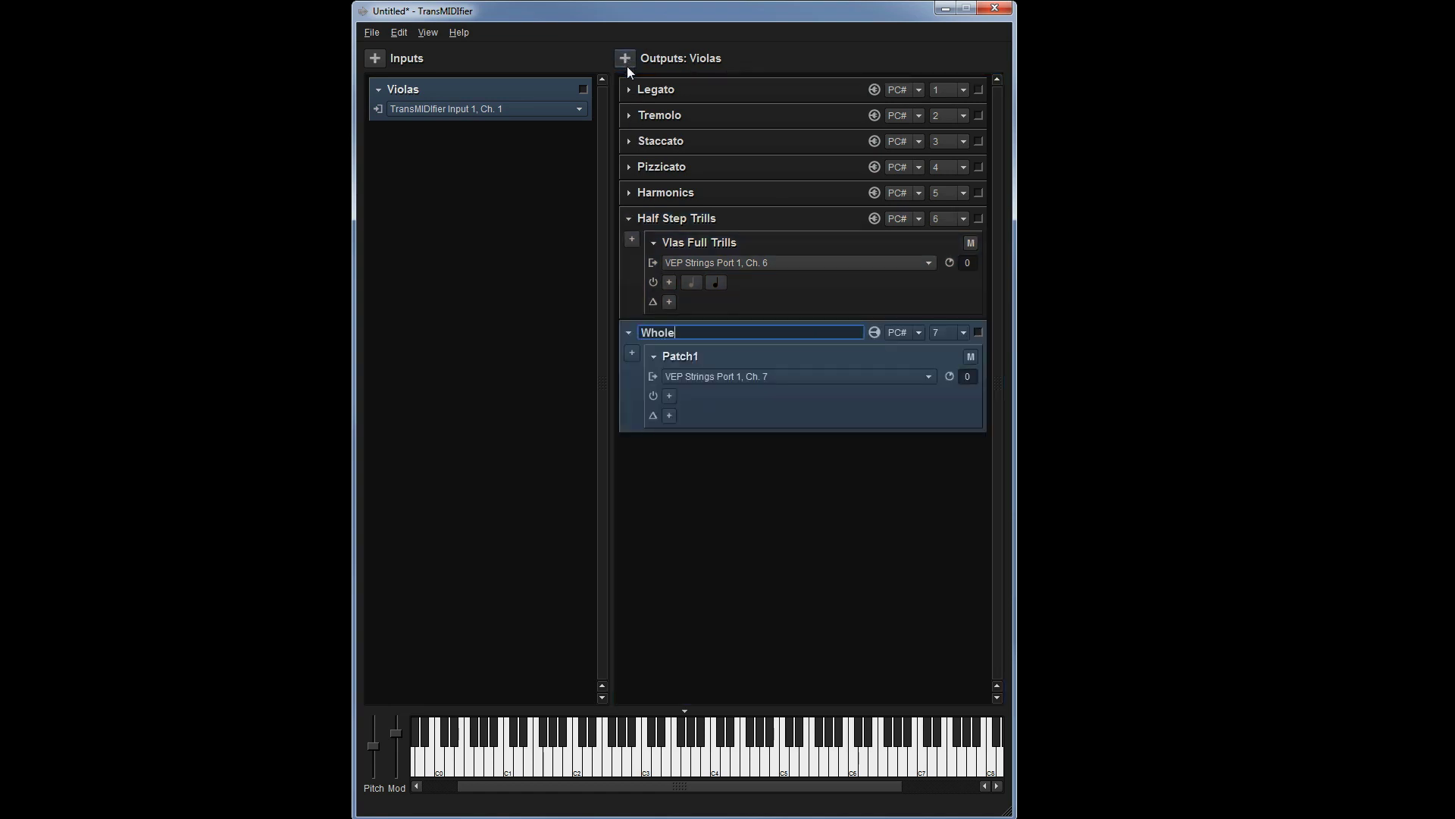
text(-Step Trills)
key(Return)
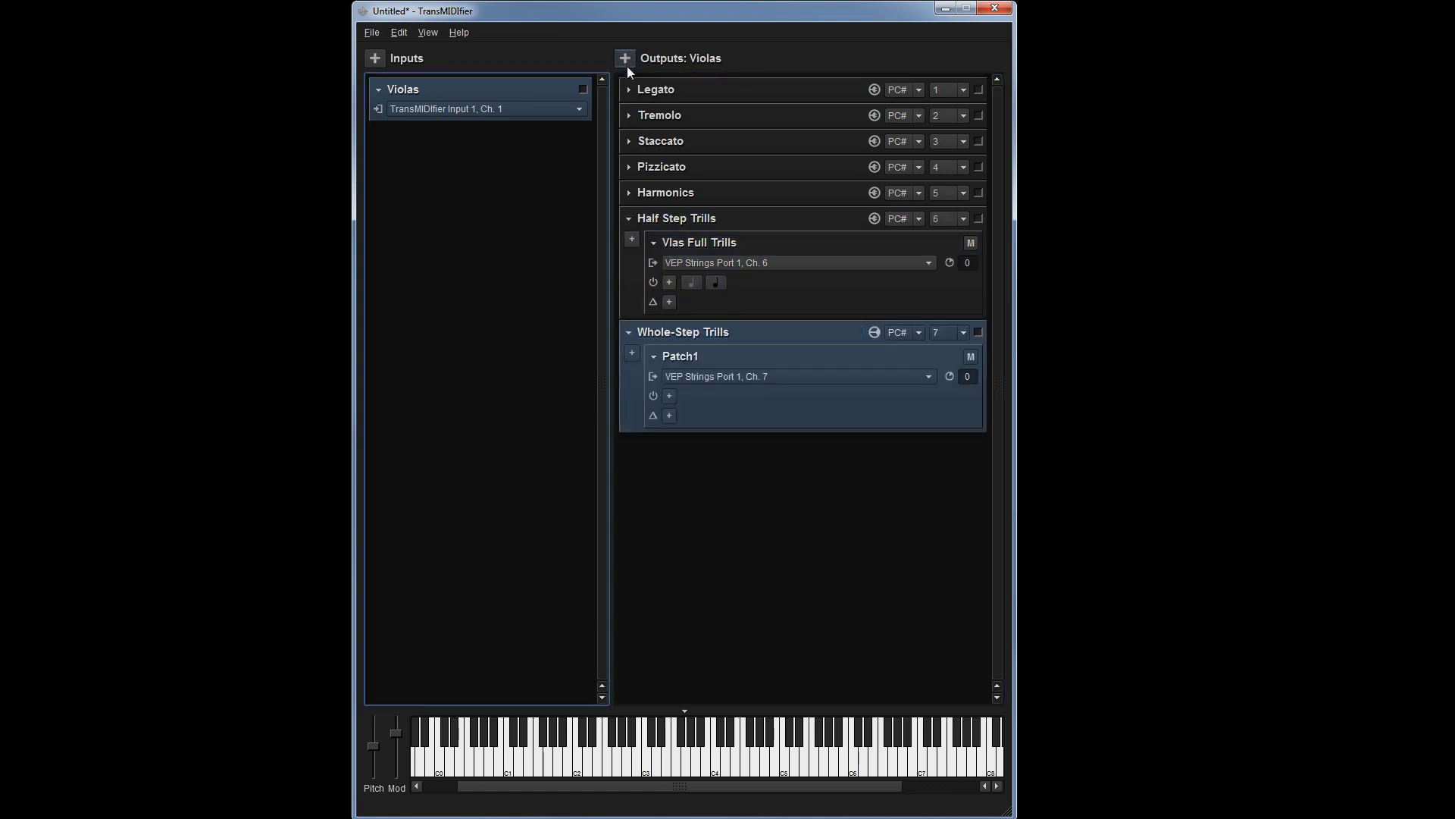
- Replace Patch1 in Whole-Step Trills with a copy of the Vlas Full Trills patch and remove the copy's Note Off message
right_click(701, 240)
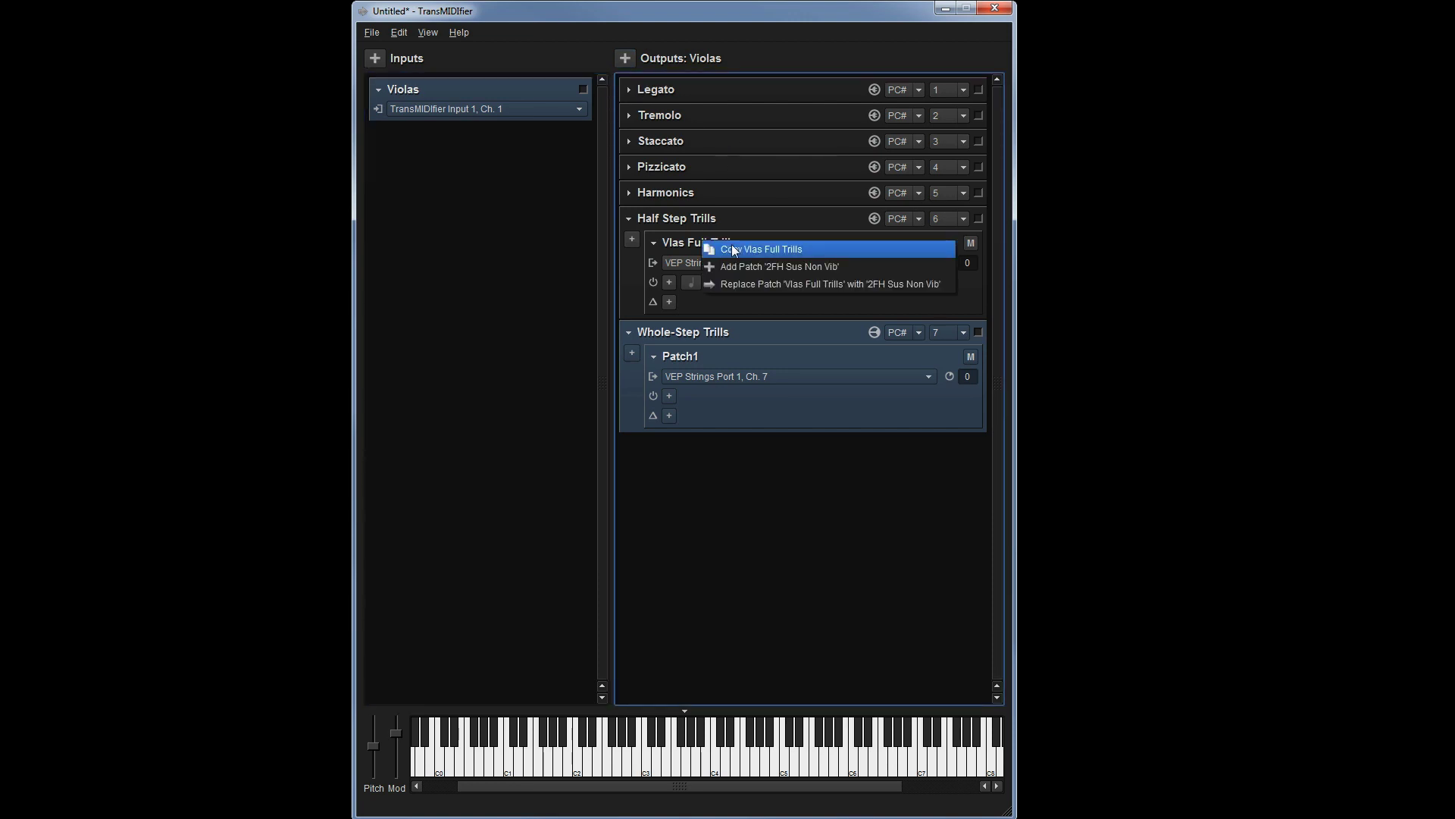
click(734, 250)
right_click(683, 354)
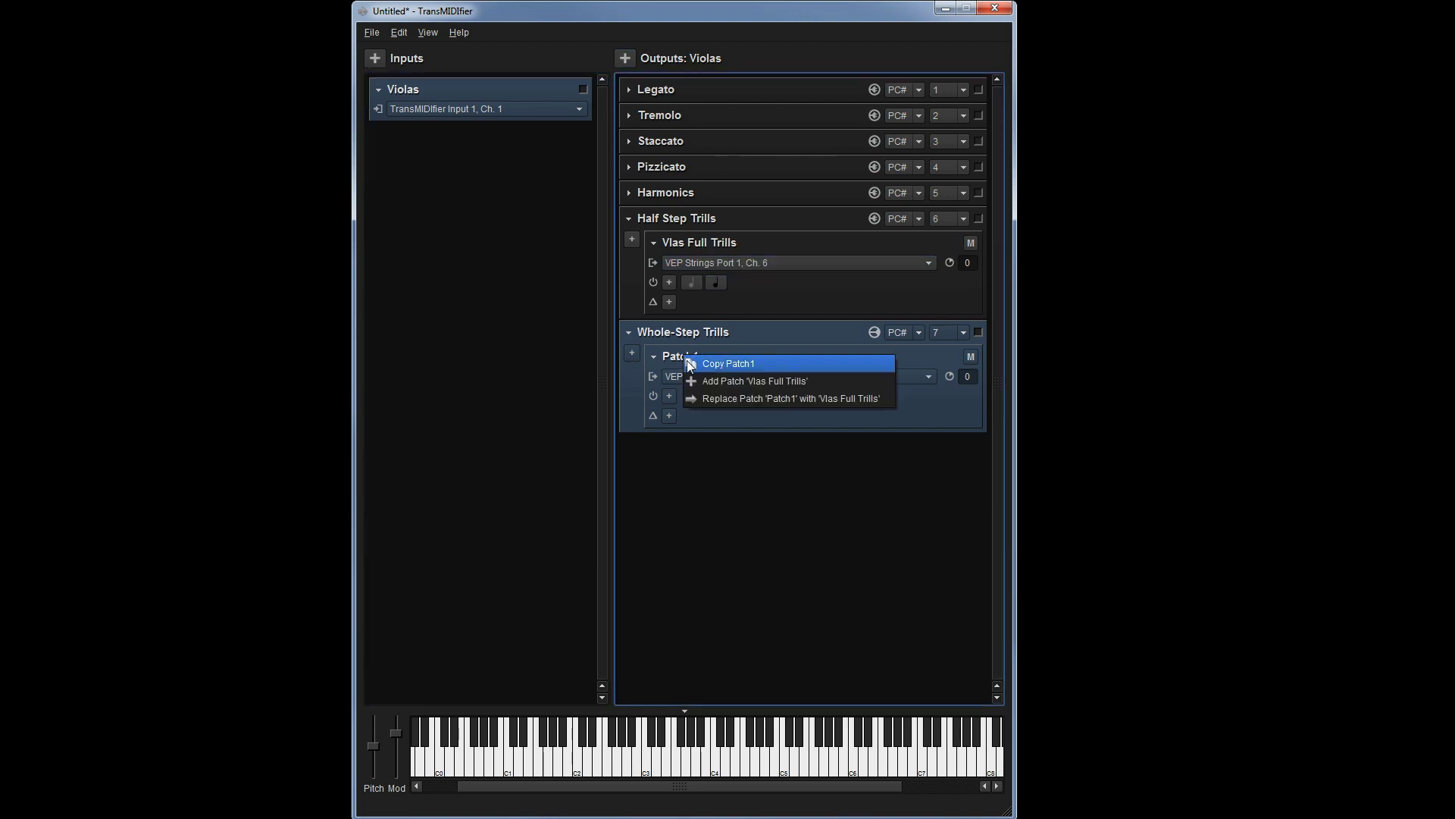
click(708, 396)
right_click(715, 395)
click(733, 408)
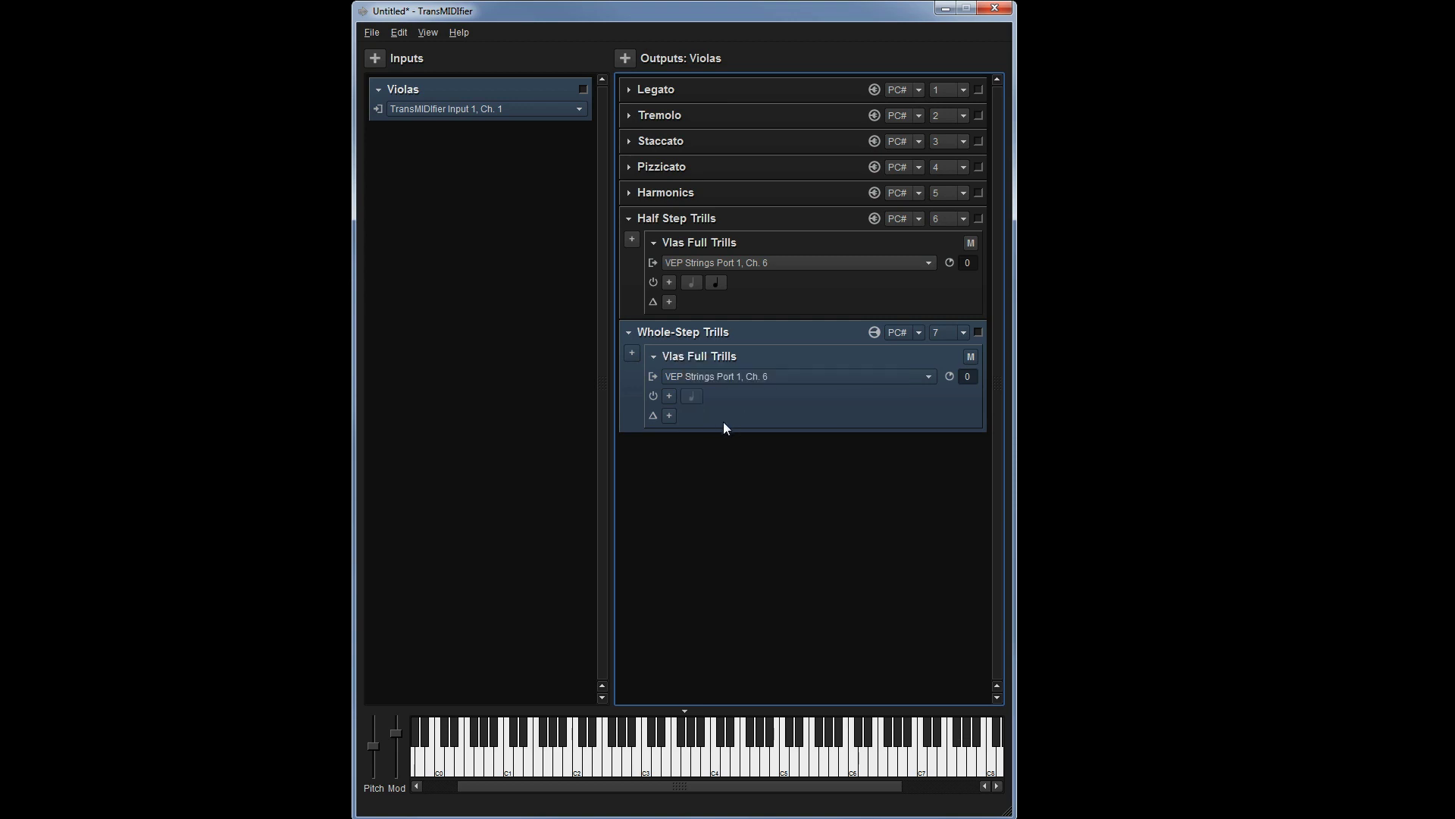
- Set the Whole-Step Trills patch's Note On message to send note B1 and add a Note Off message after it
click(690, 396)
click(630, 417)
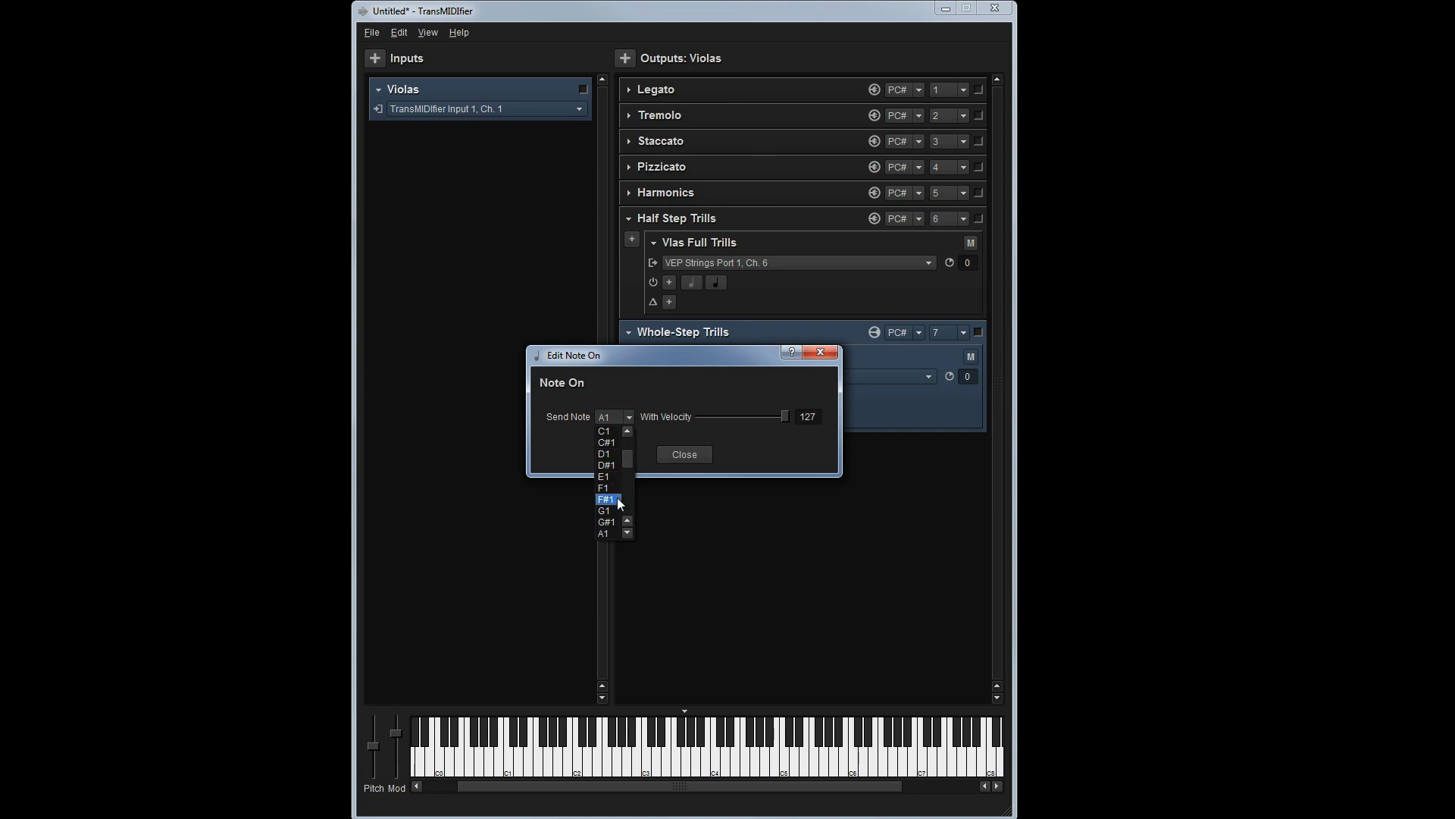
click(606, 533)
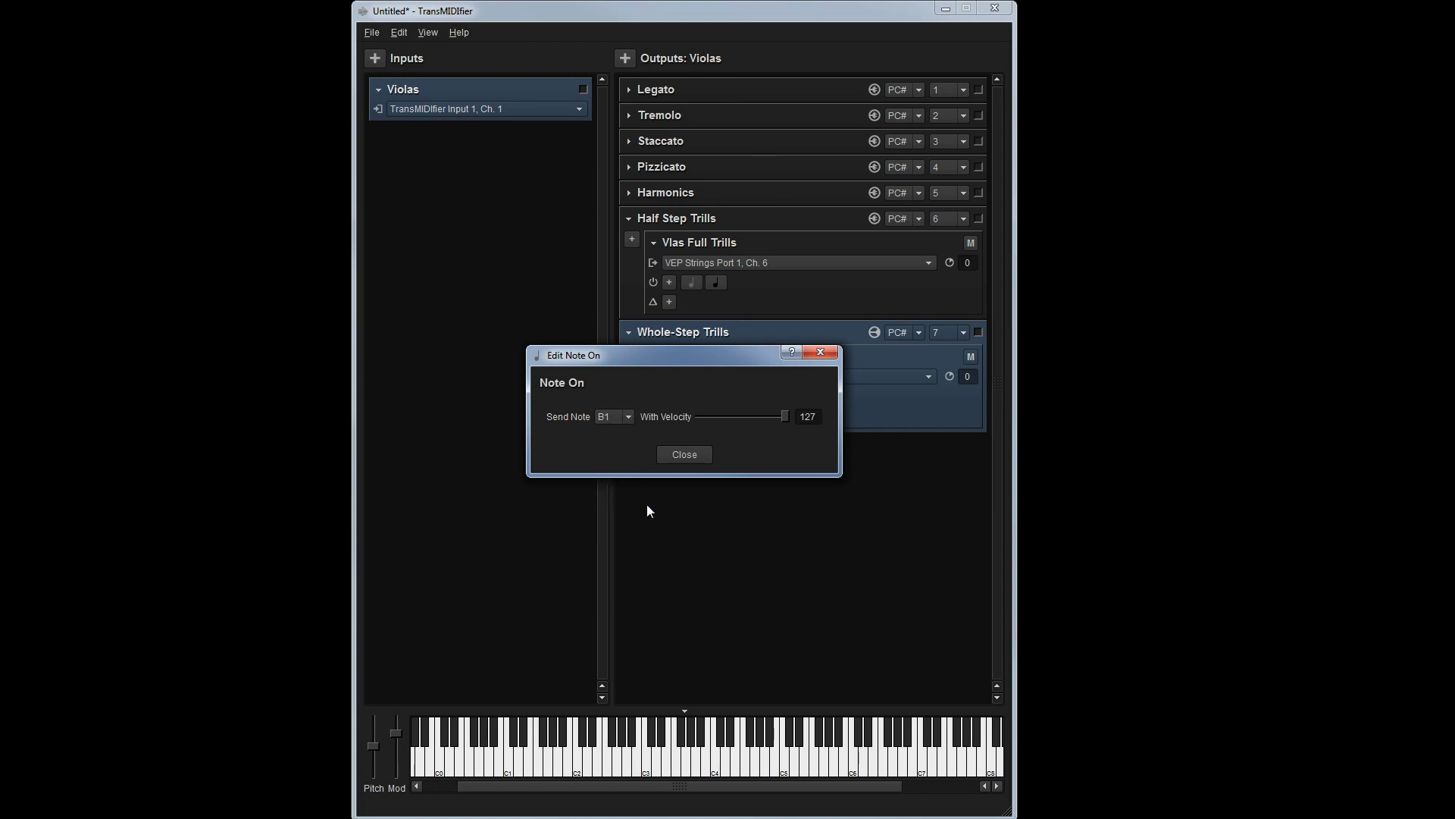
click(685, 453)
click(669, 395)
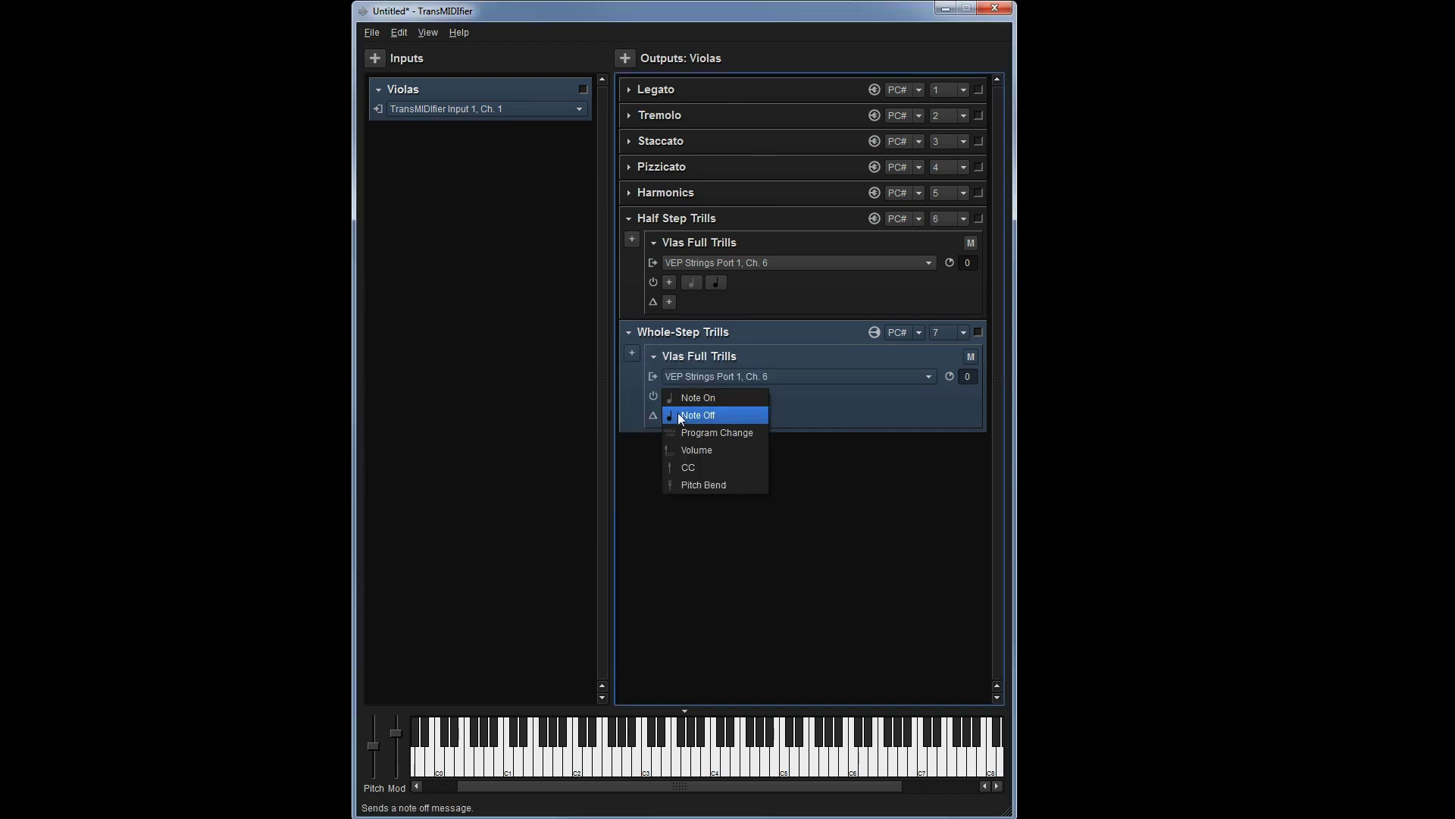
click(680, 416)
click(689, 453)
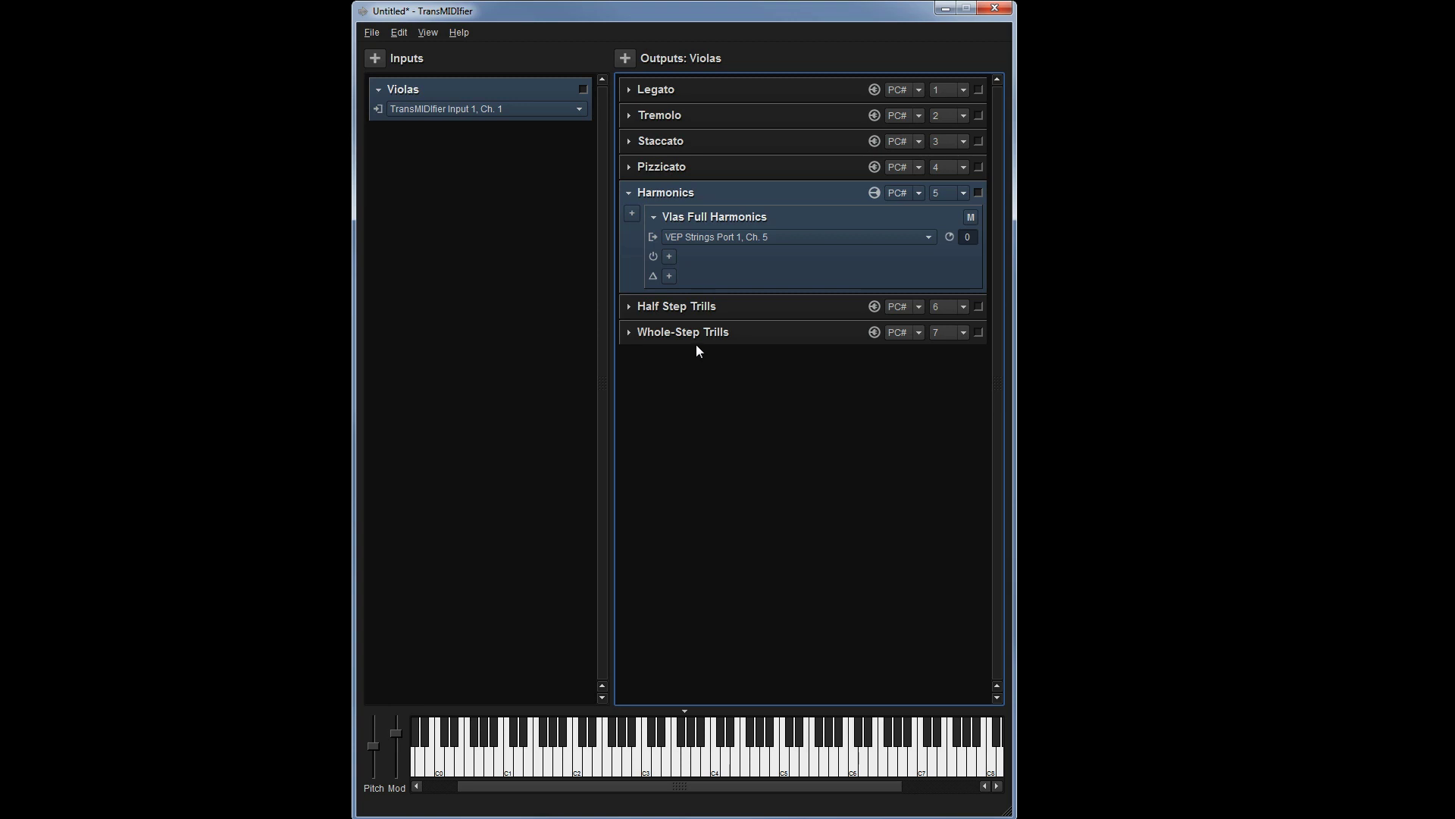
- Add a Velocity Map to the Vlas Full Harmonics patch, apply Ceiling and lower all outputs to a flat level slightly above half
click(670, 277)
mouse_move(679, 278)
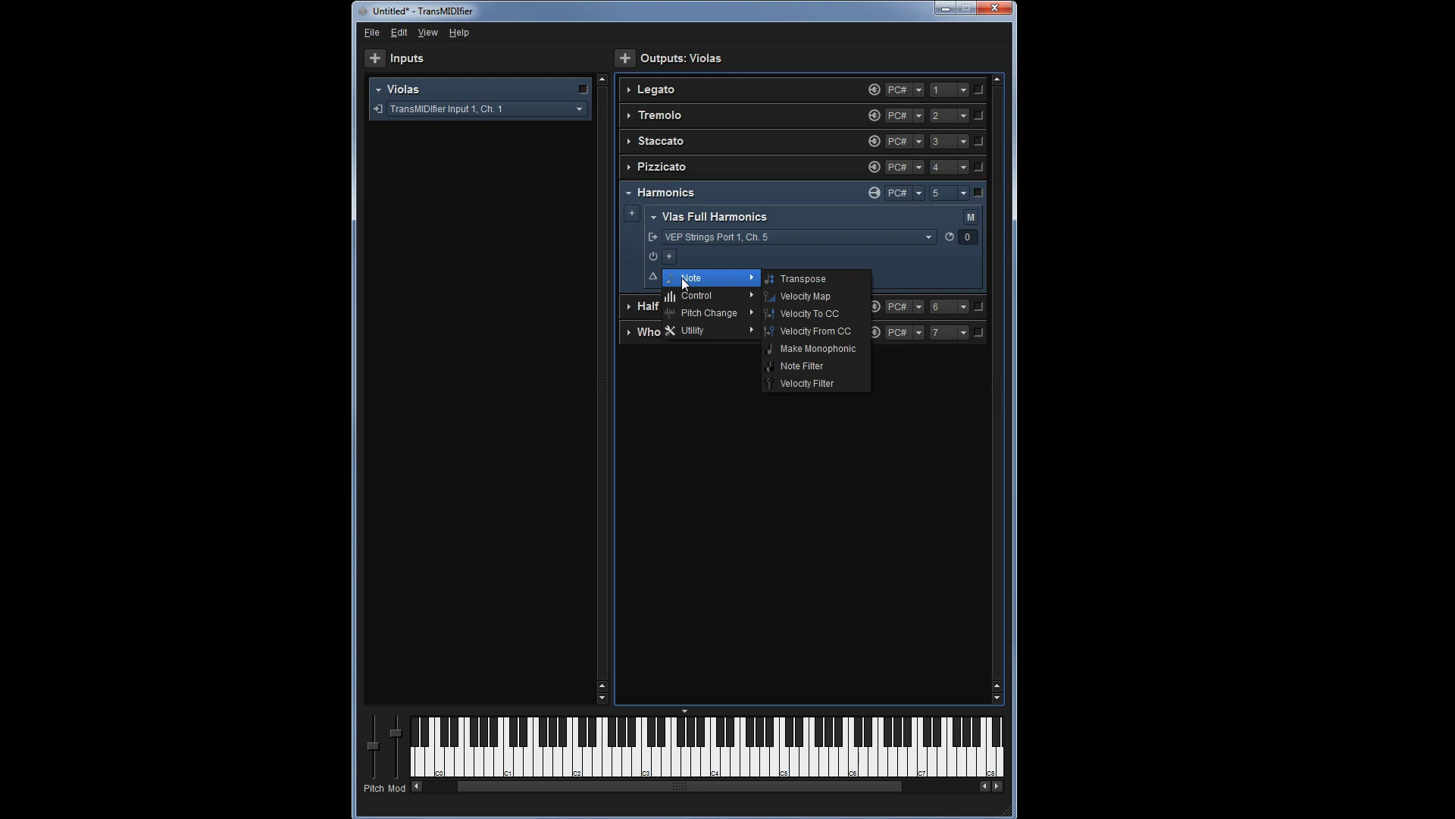
click(804, 294)
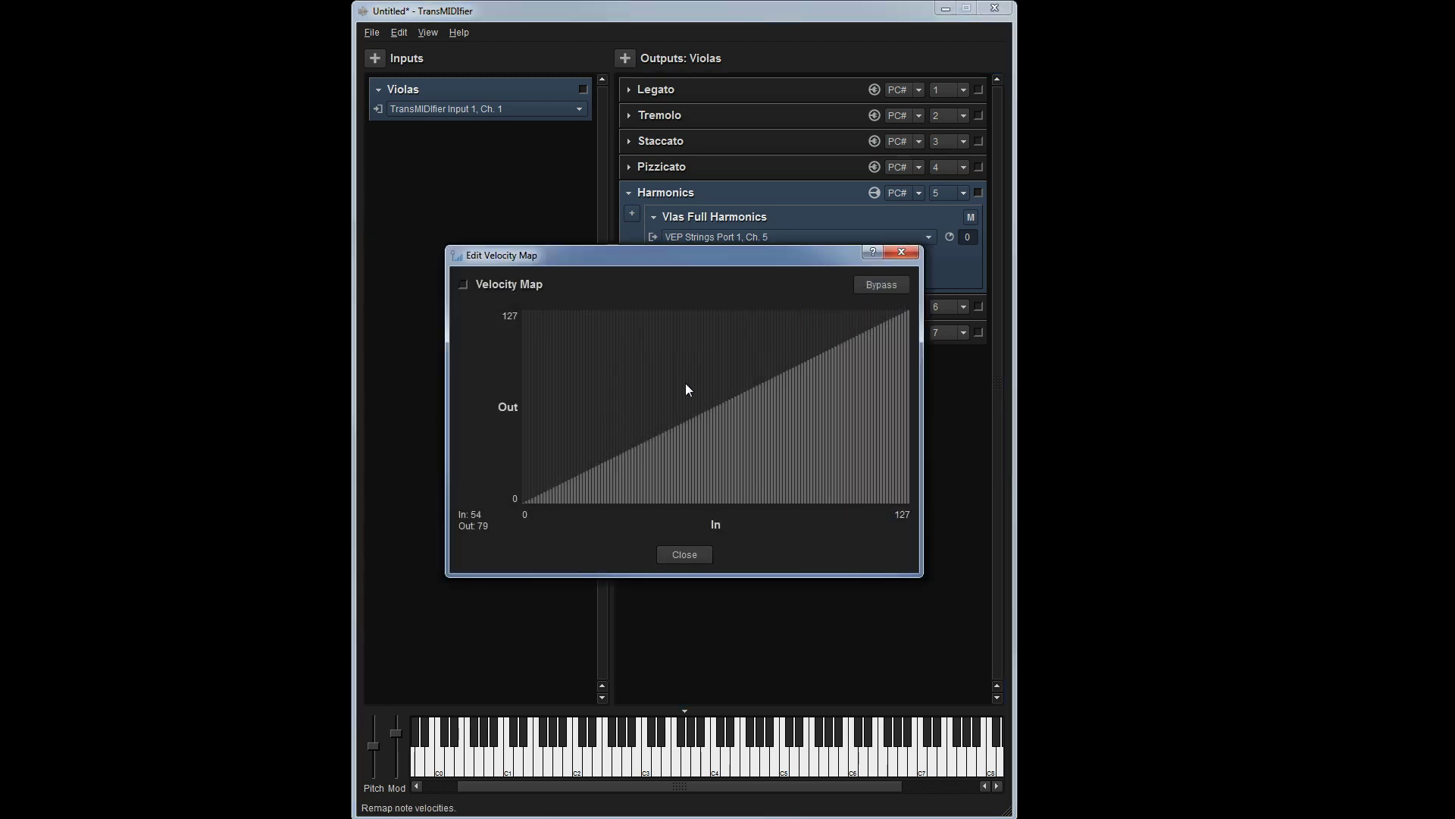
mouse_move(673, 379)
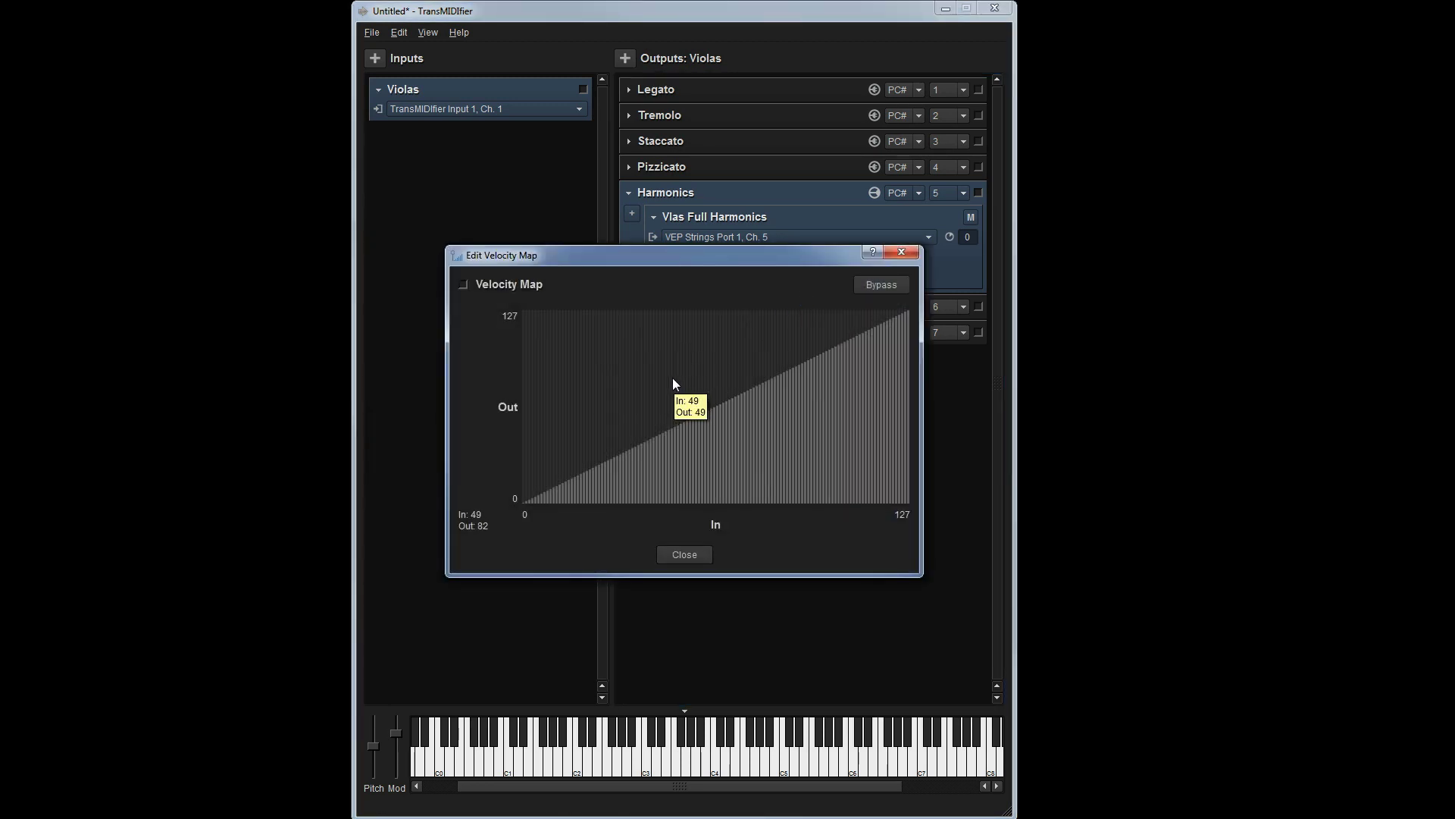
right_click(673, 379)
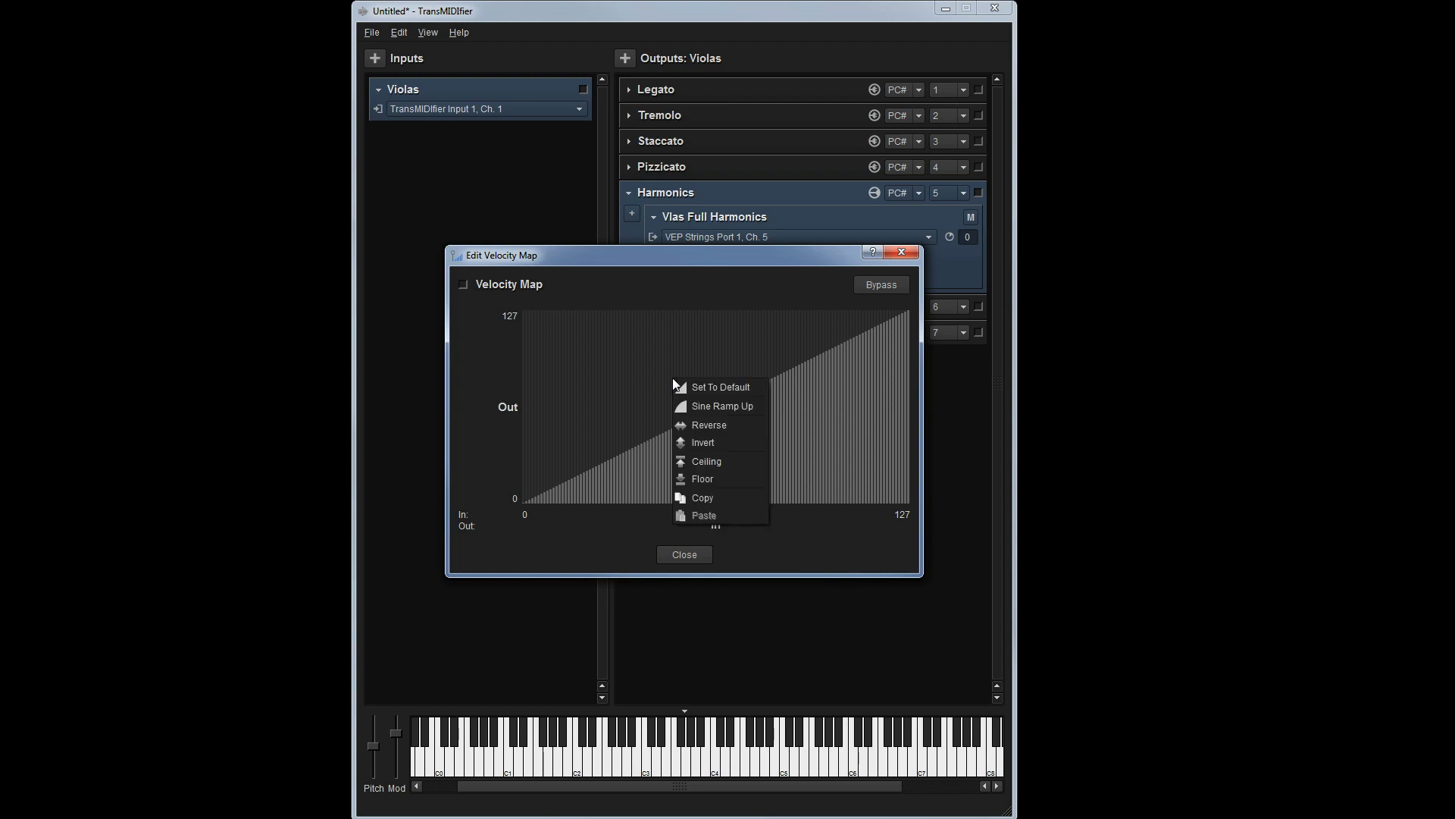
click(712, 462)
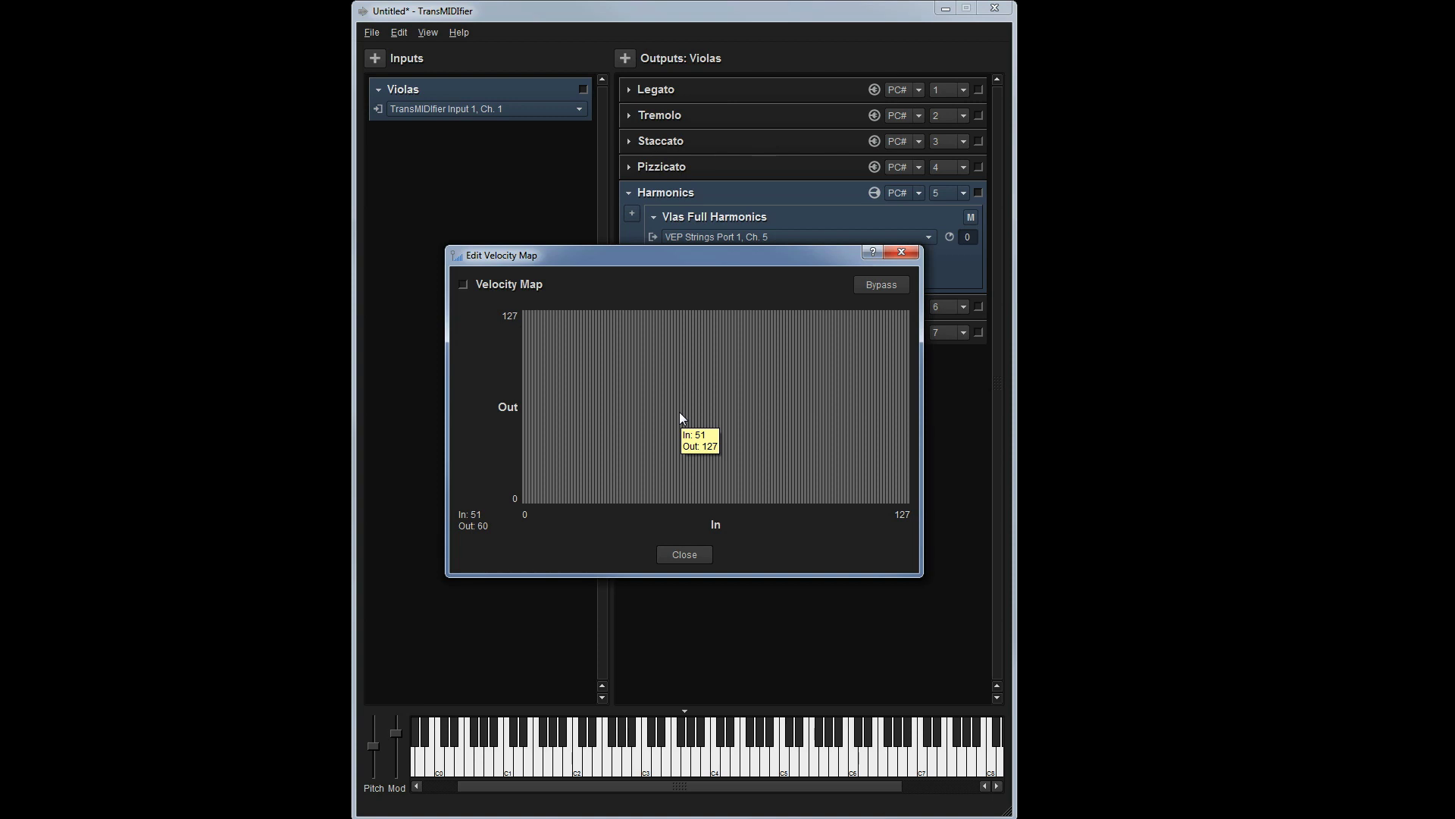
scroll(679, 412, down, 8)
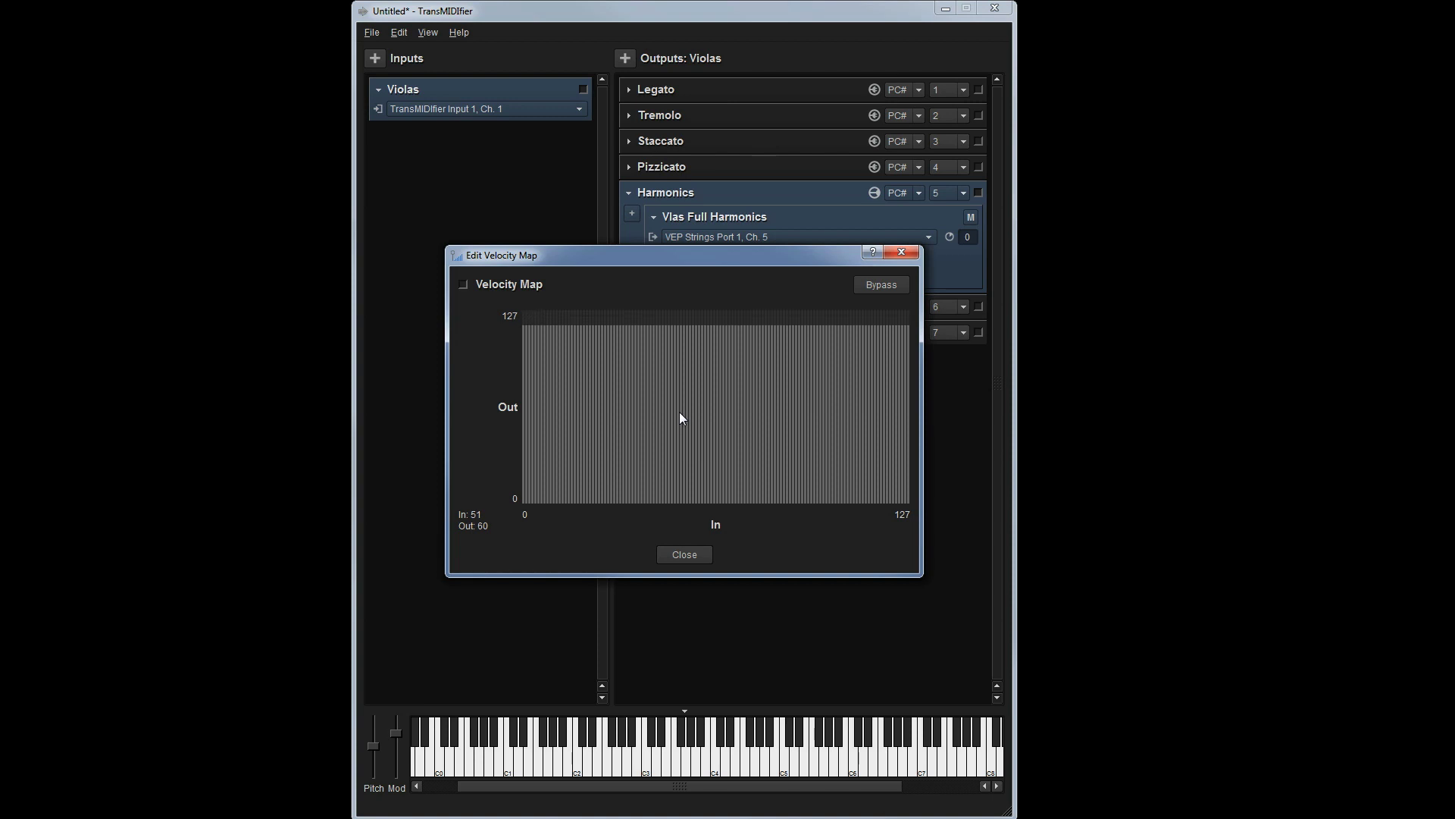
scroll(679, 412, down, 12)
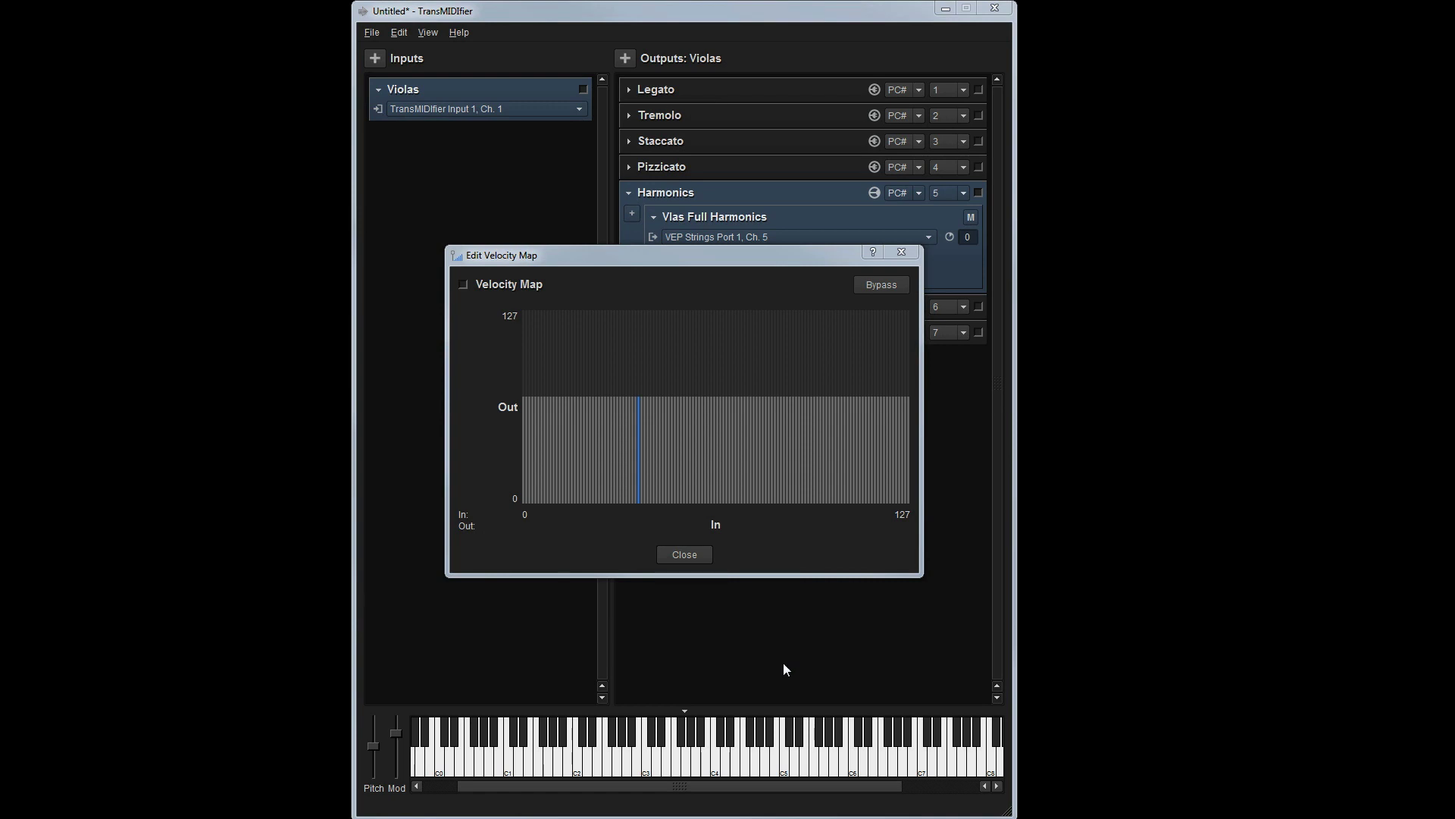
click(901, 252)
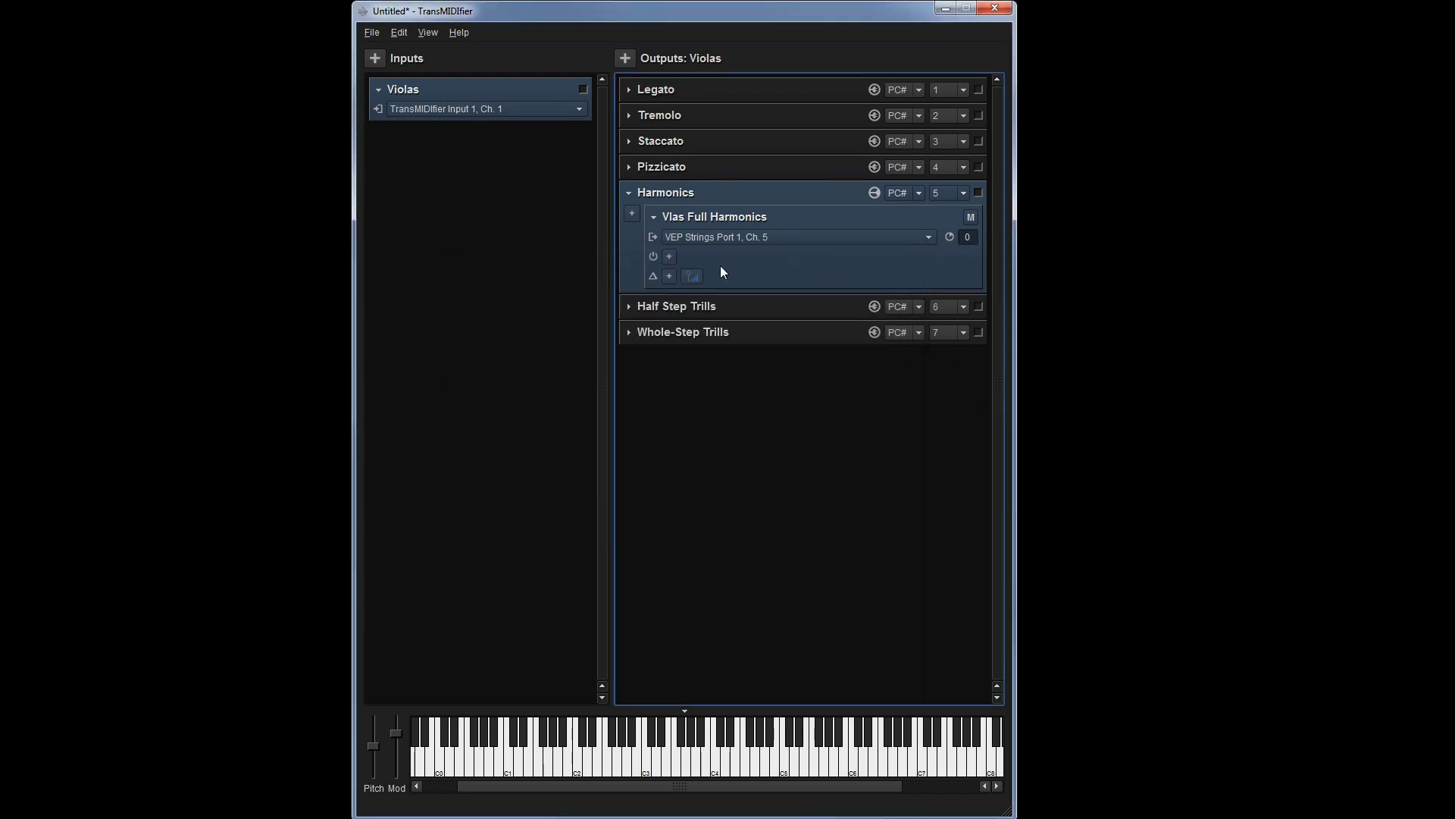
- Add a Change CC# transformer to the Vlas Full Harmonics patch that converts CC1 to CC7
click(671, 275)
mouse_move(712, 295)
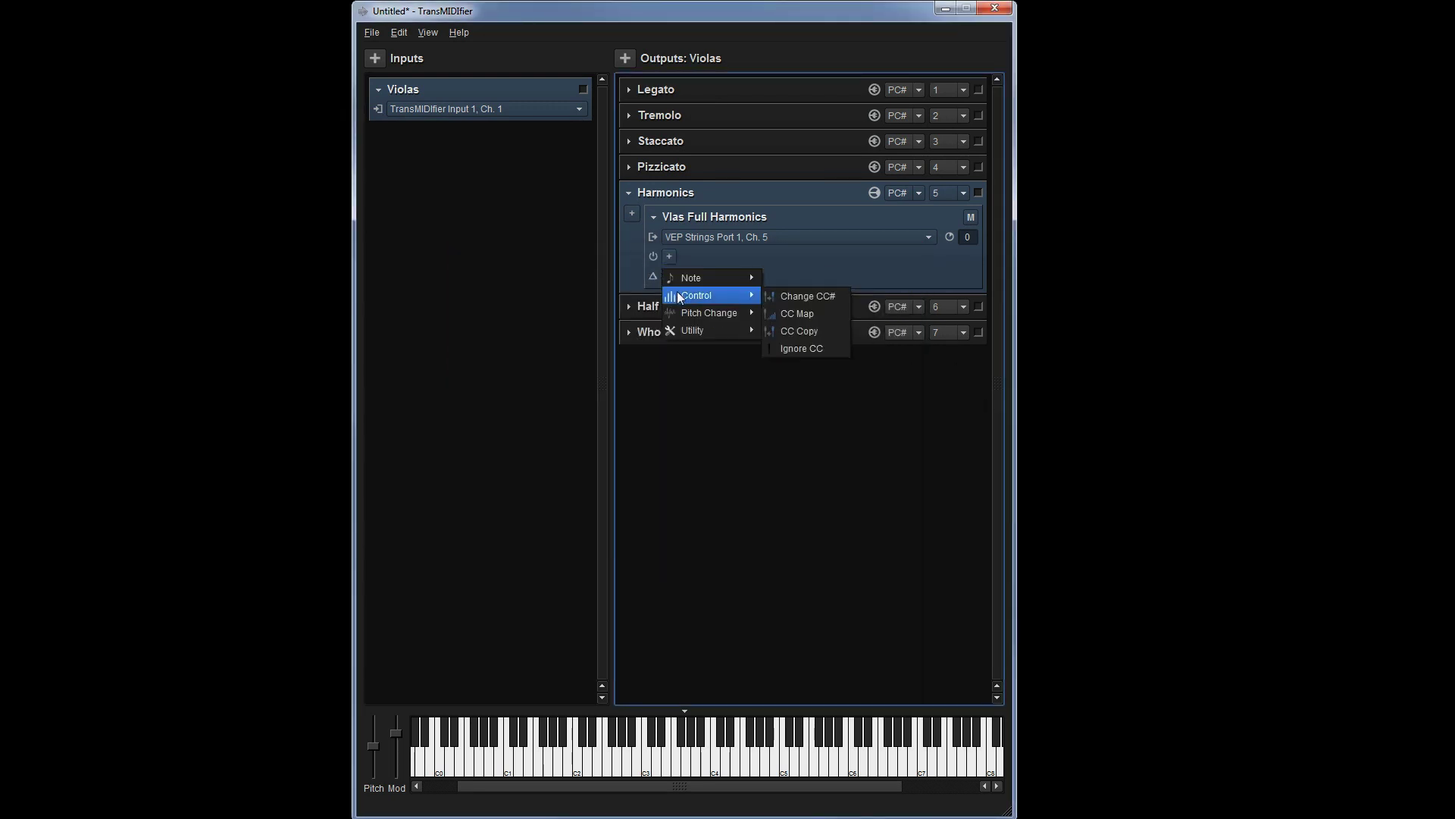
click(798, 297)
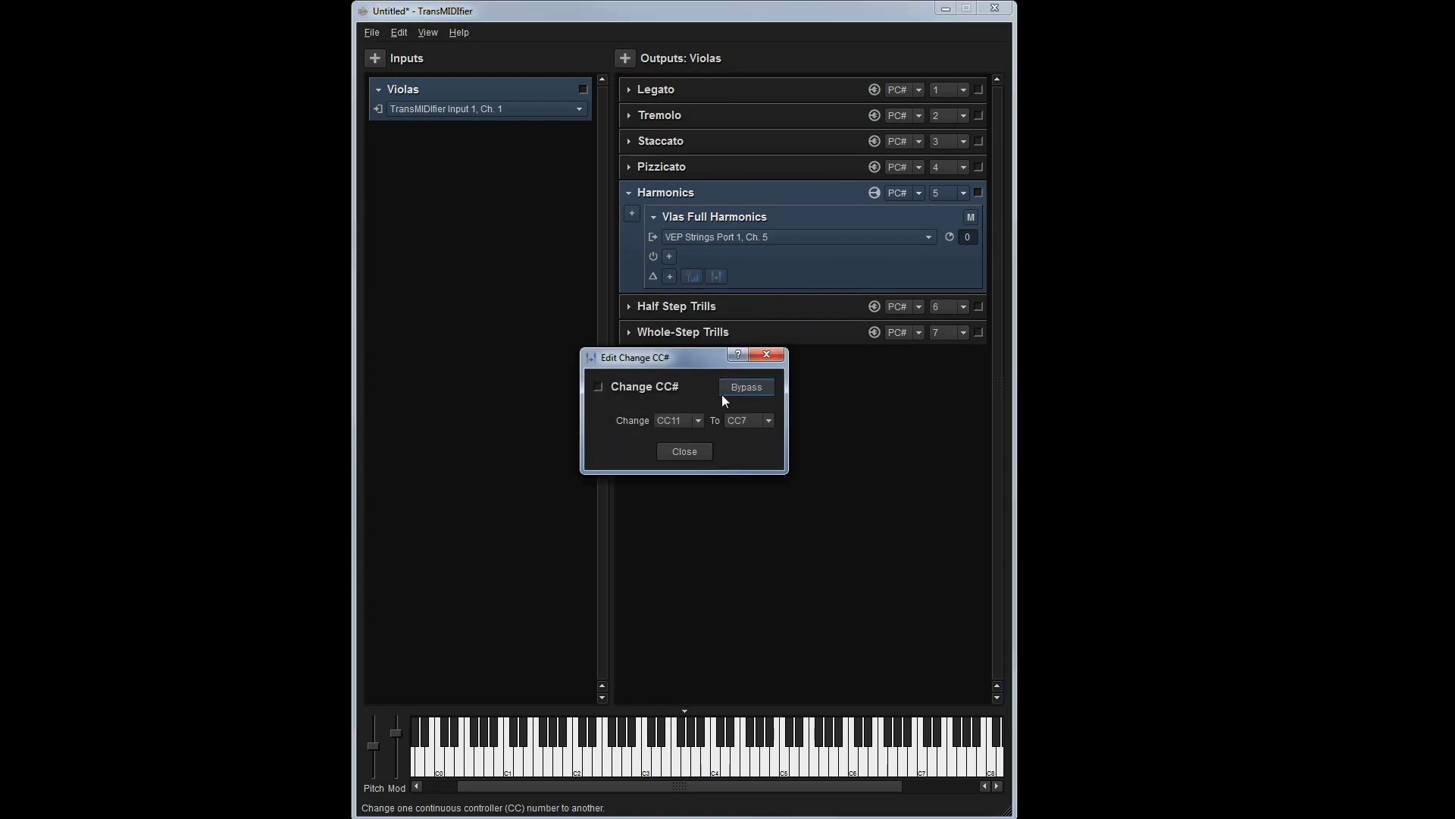
click(698, 417)
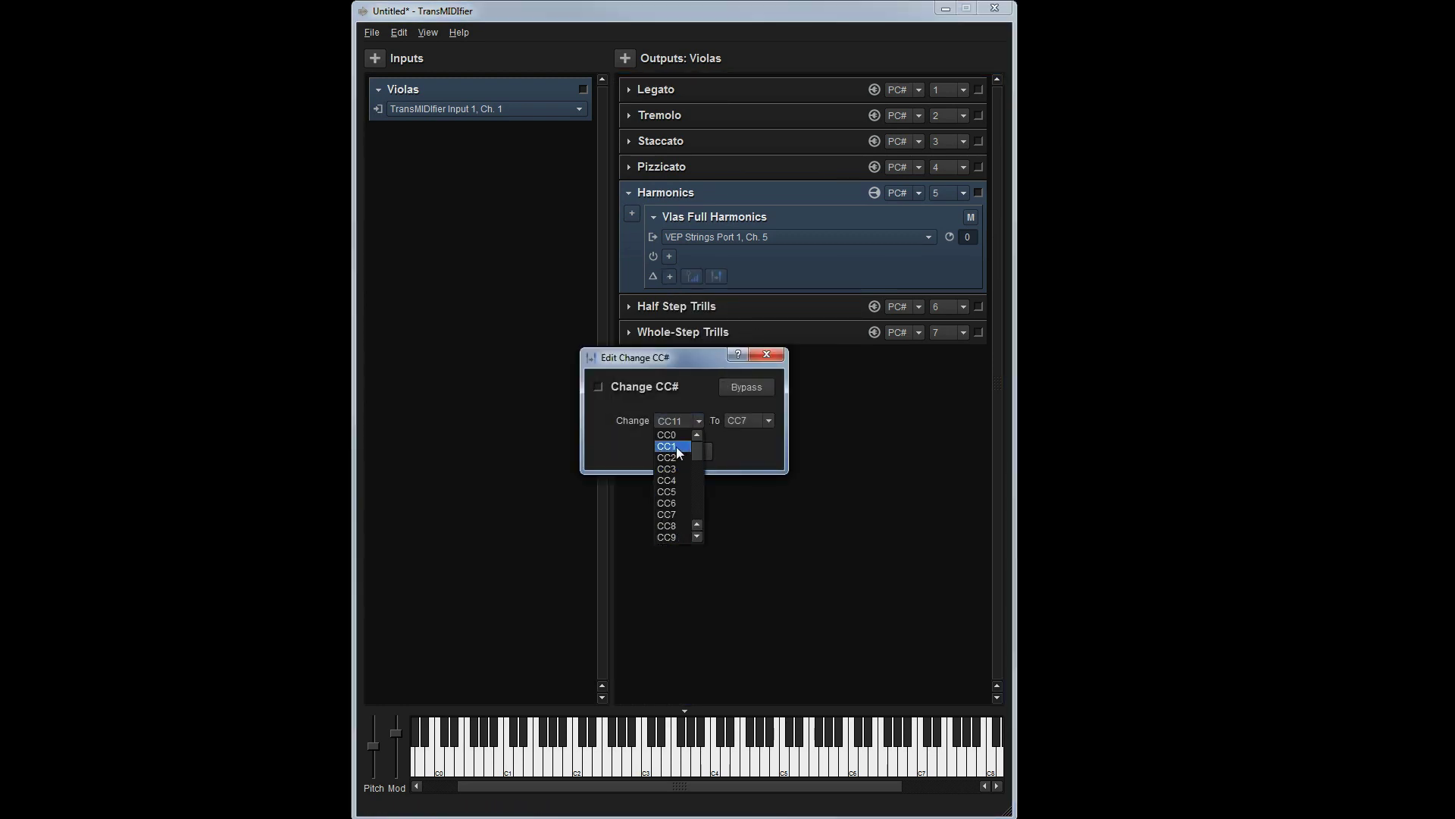
click(676, 448)
click(748, 421)
click(740, 511)
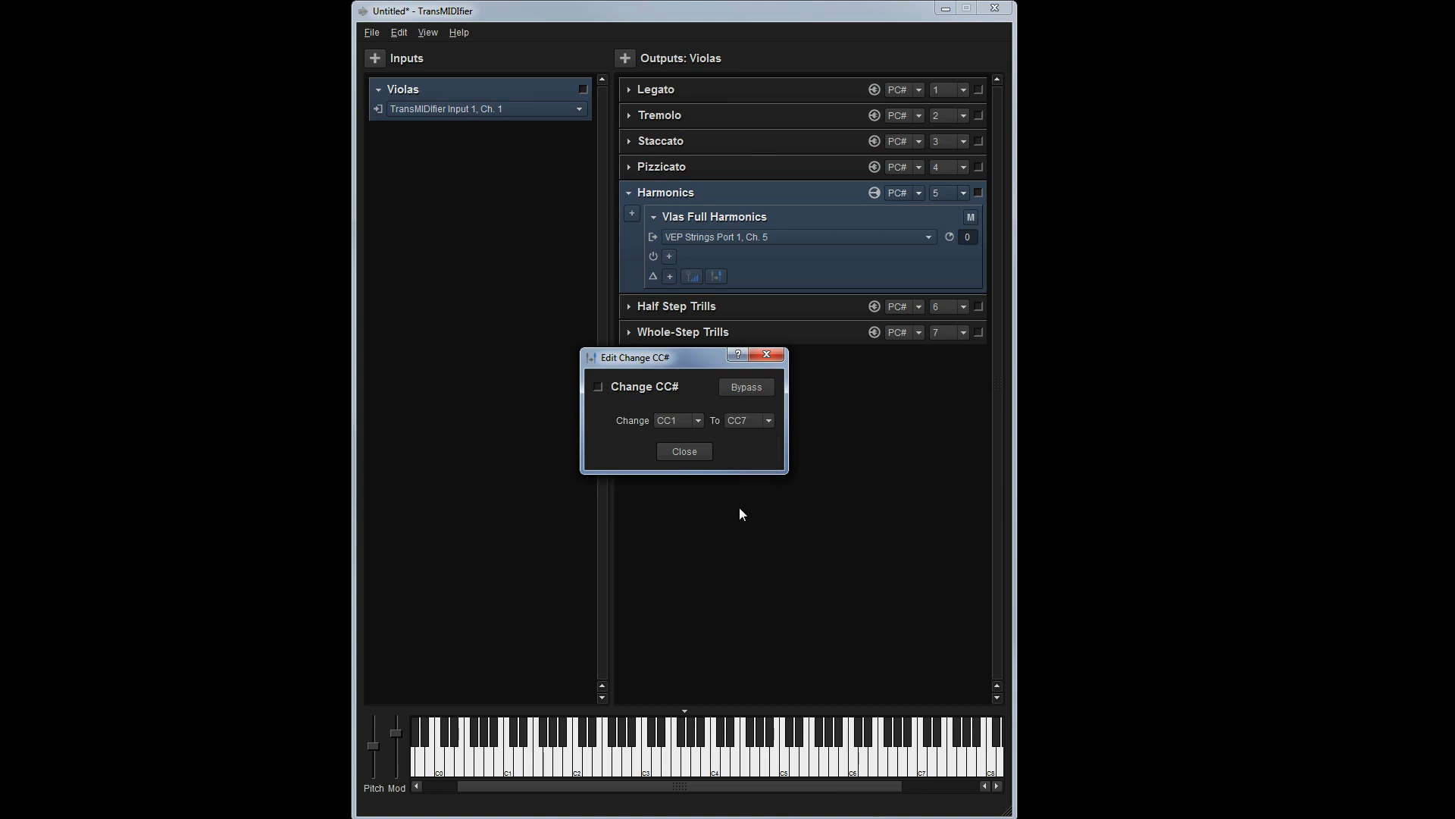
click(684, 452)
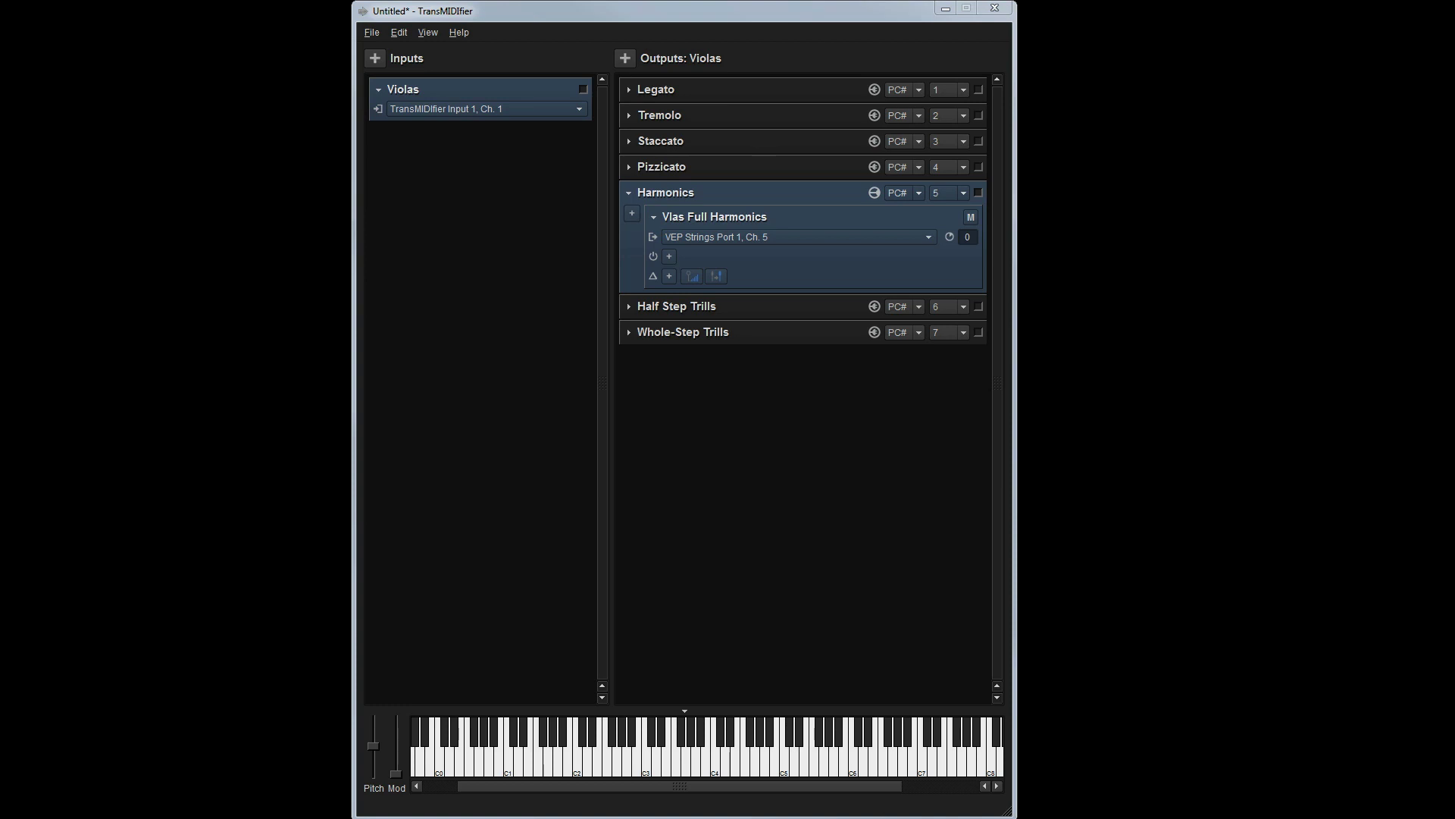
- Add a CC Map to the Vlas Full Harmonics patch and set it to remap values for CC7
click(670, 275)
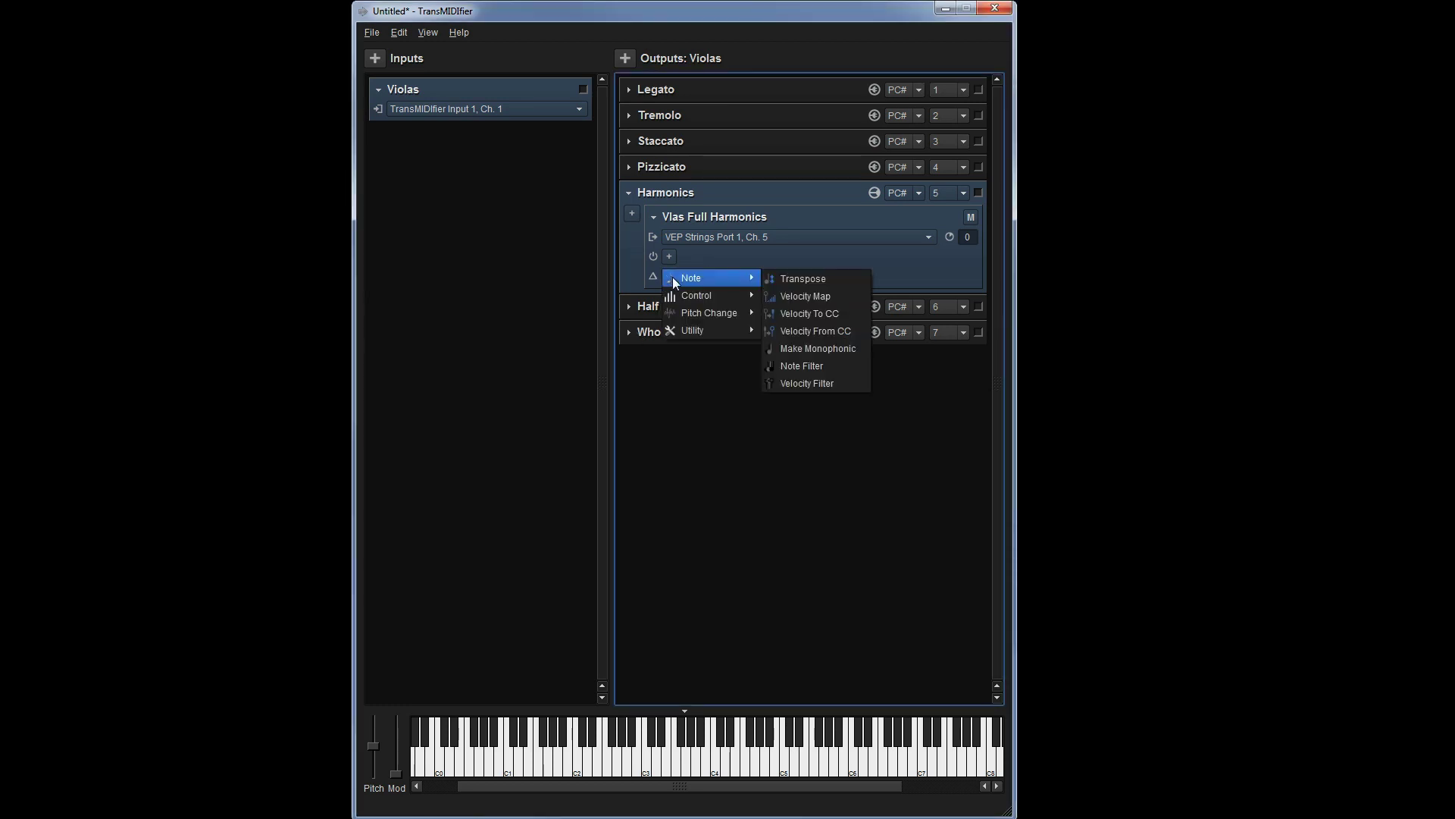
mouse_move(684, 296)
click(806, 313)
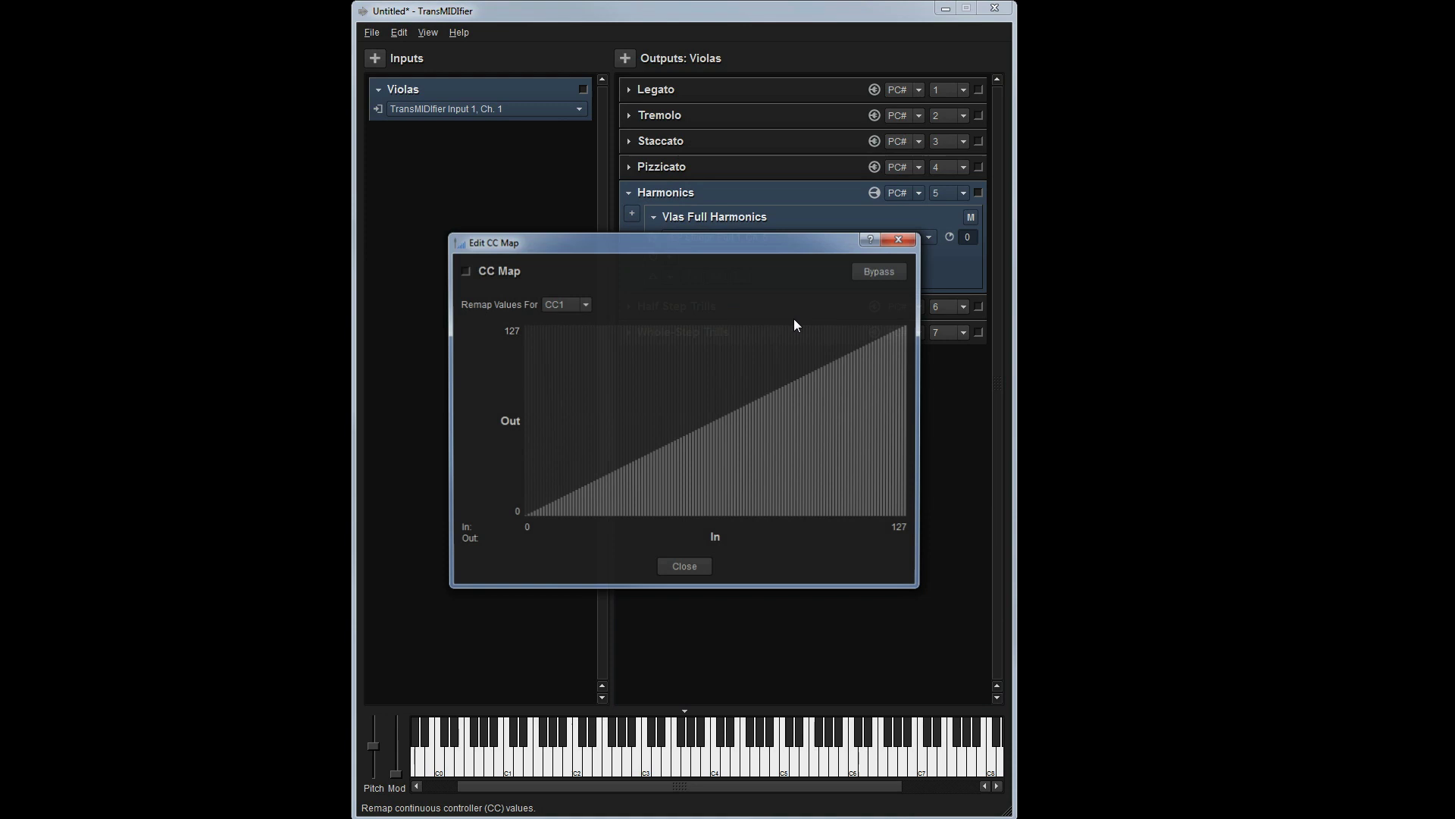
click(577, 303)
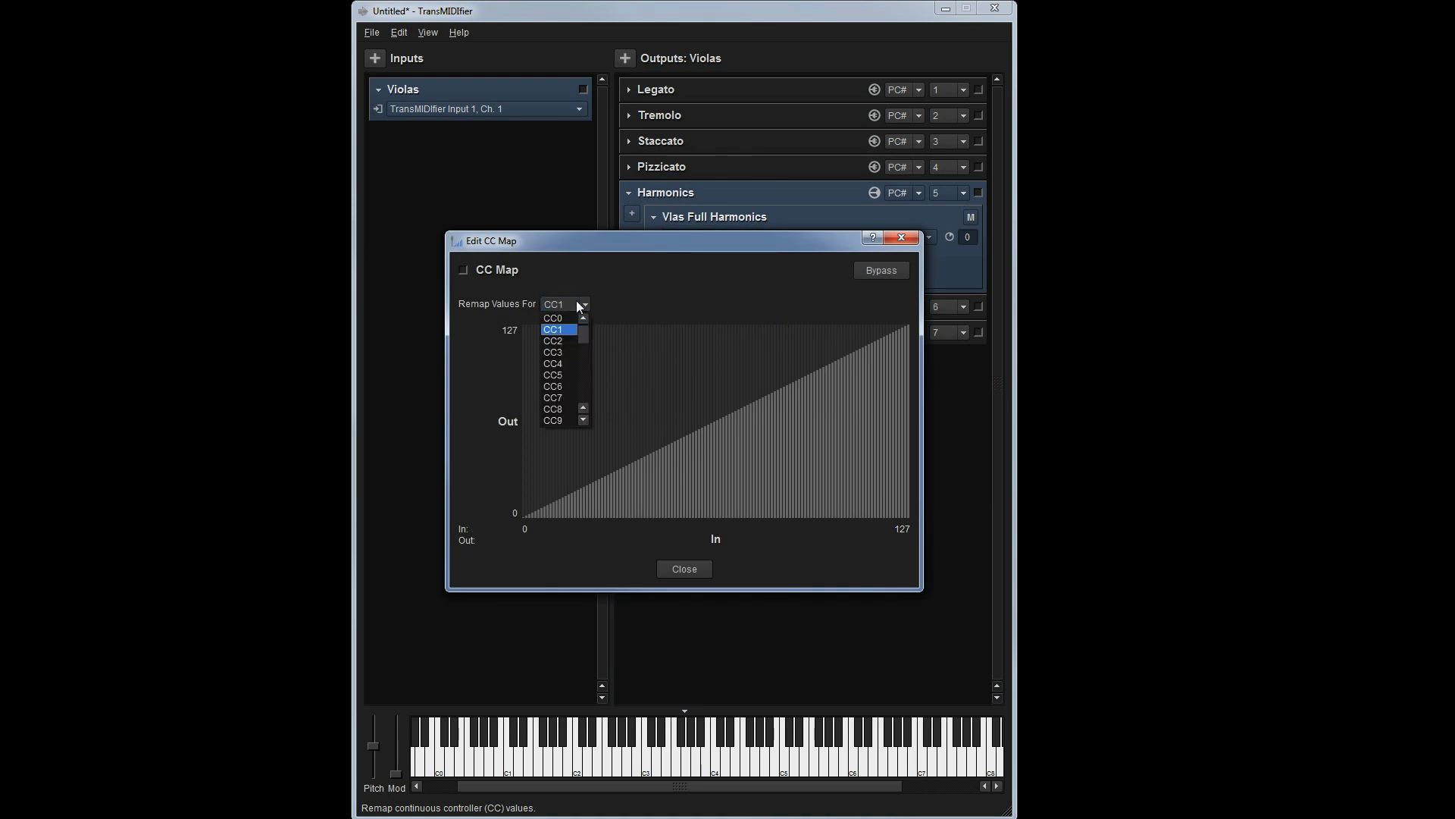
click(561, 398)
- Draw a freehand curve across the CC7 map and reset the map to its default
mouse_move(525, 456)
mouse_down()
mouse_move(763, 397)
mouse_move(909, 324)
mouse_move(524, 517)
mouse_move(670, 384)
mouse_up()
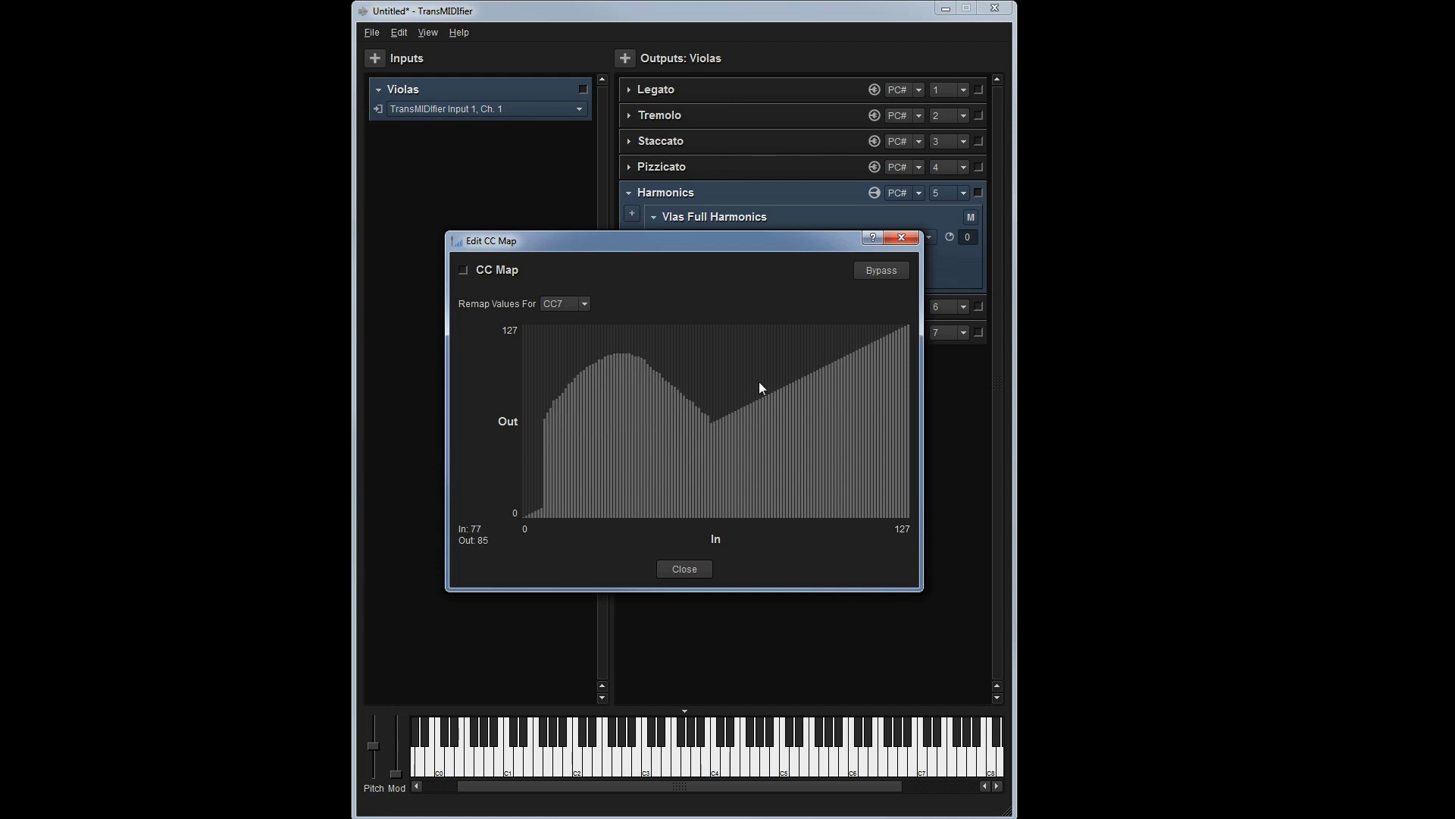
mouse_move(599, 440)
mouse_down()
mouse_move(701, 362)
mouse_move(780, 383)
mouse_move(722, 417)
mouse_up()
right_click(721, 416)
click(738, 423)
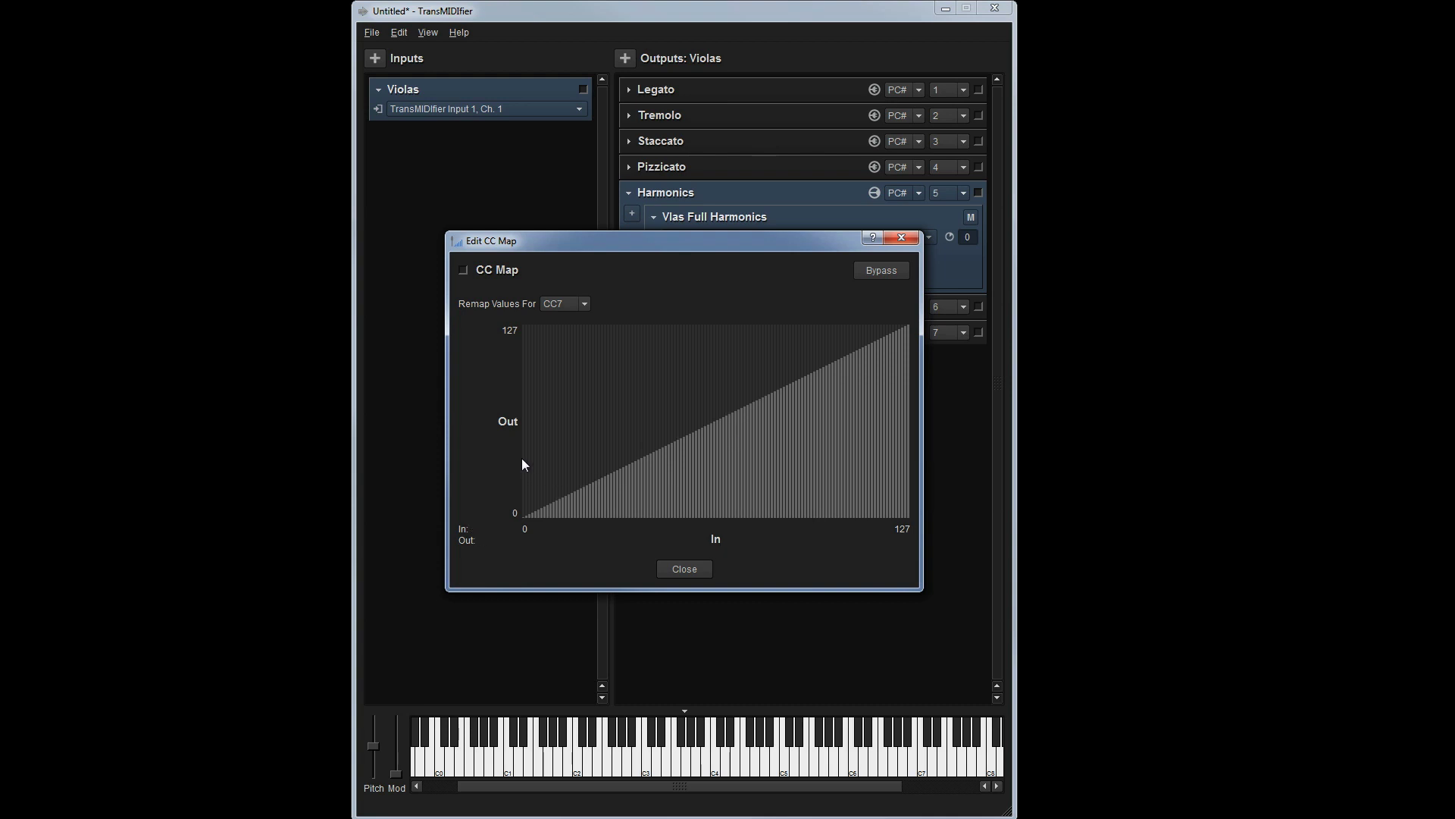
- Draw a rising ramp across the CC7 map from about 40 at the lowest input to 127 at the highest
drag(523, 456, 909, 325)
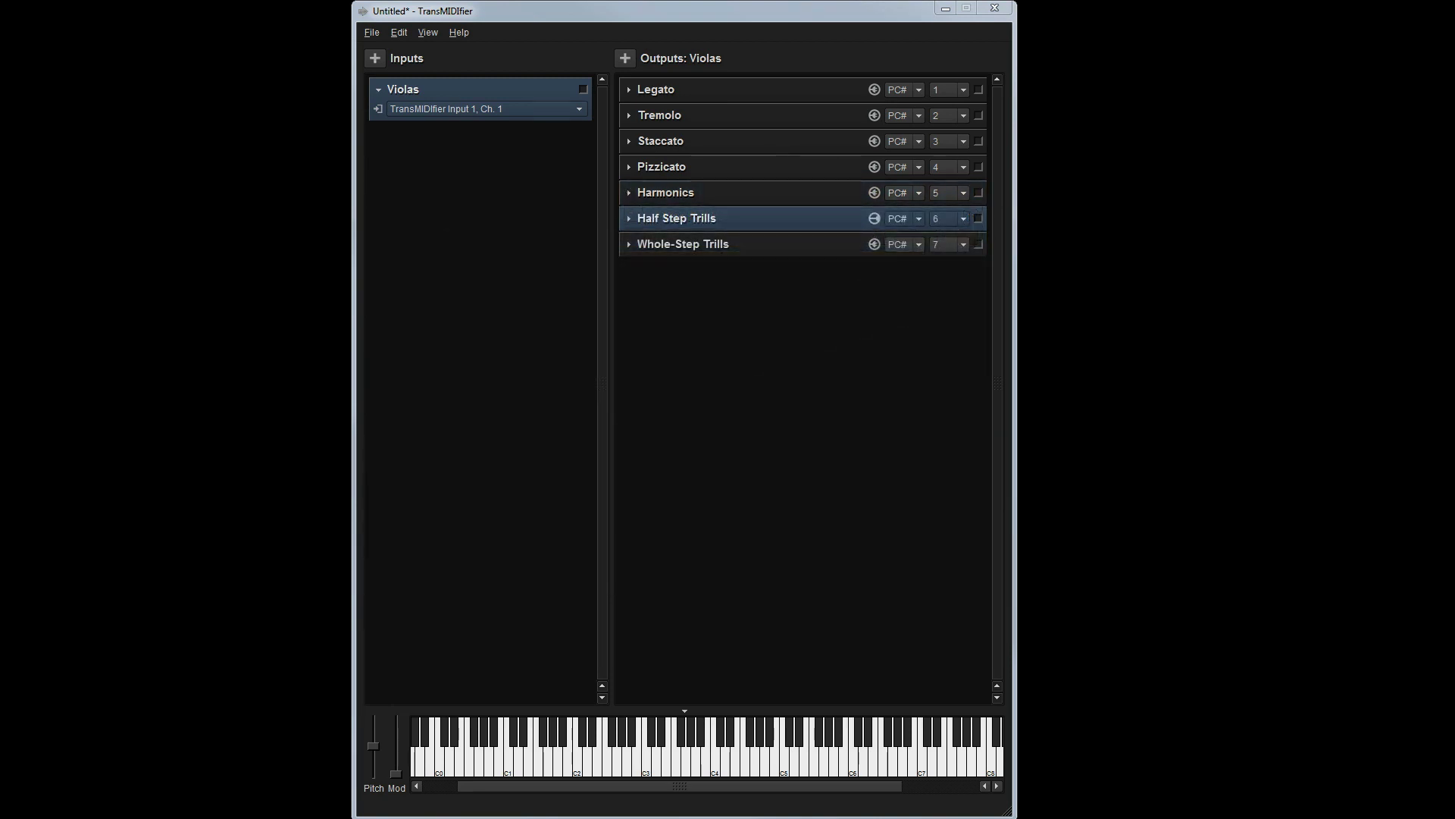
- Add another output to the Violas input and name it Staccato + Legato
click(625, 58)
text(Staccato + Legato)
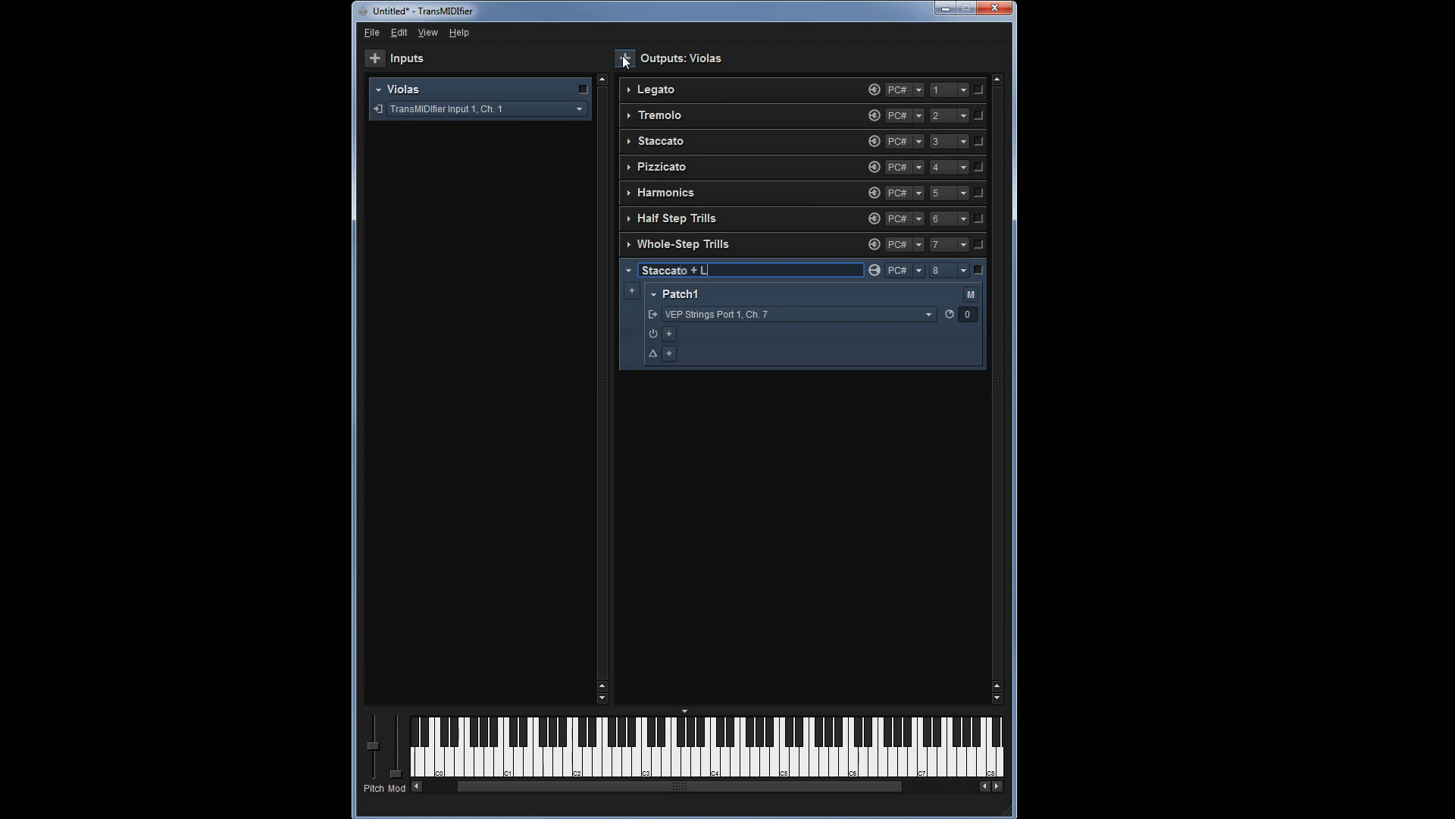
key(Return)
- Replace Patch1 in the Staccato + Legato output with a copy of the Vlas Full Staccato patch
click(630, 141)
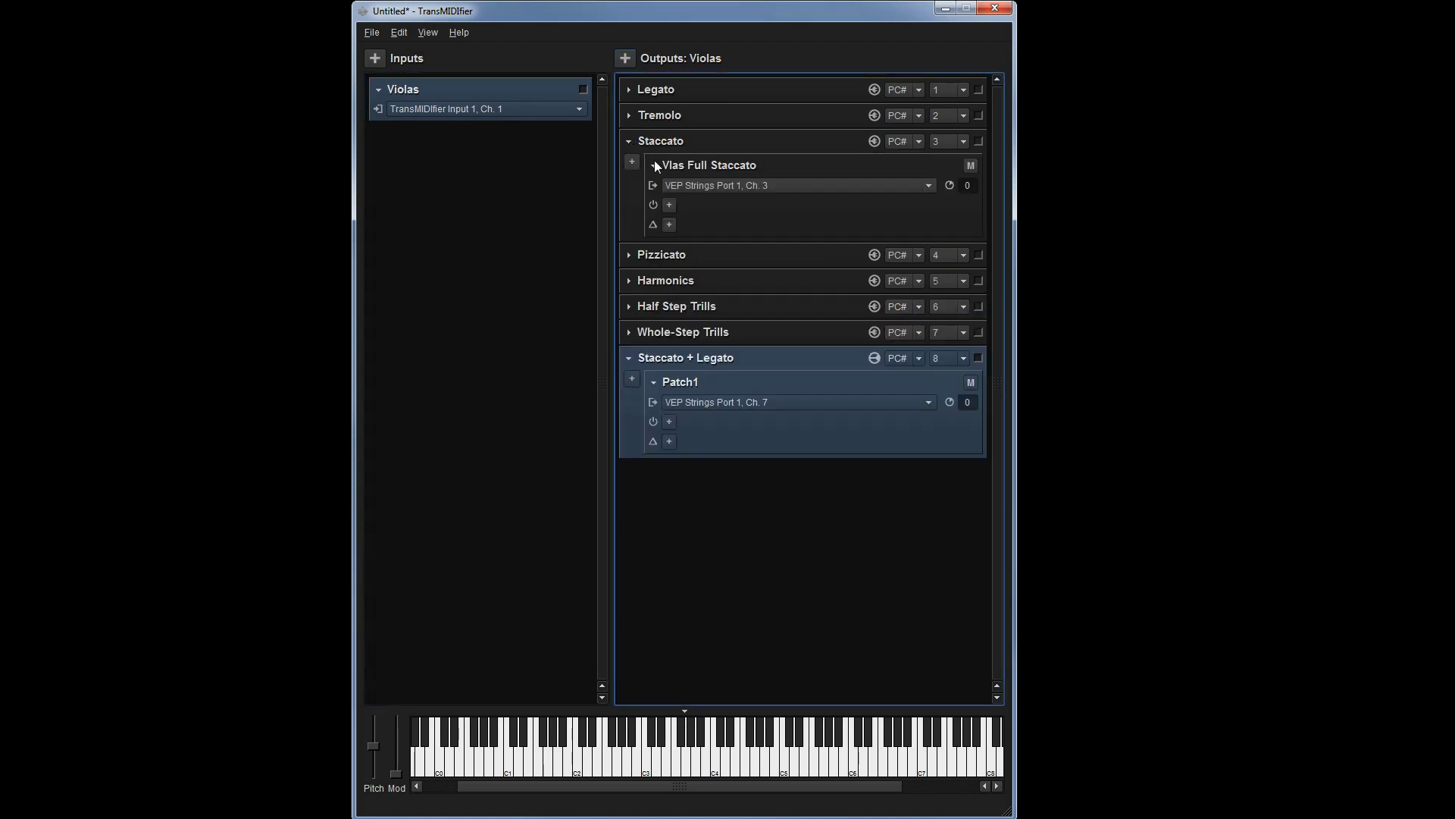
right_click(677, 163)
click(697, 172)
right_click(683, 382)
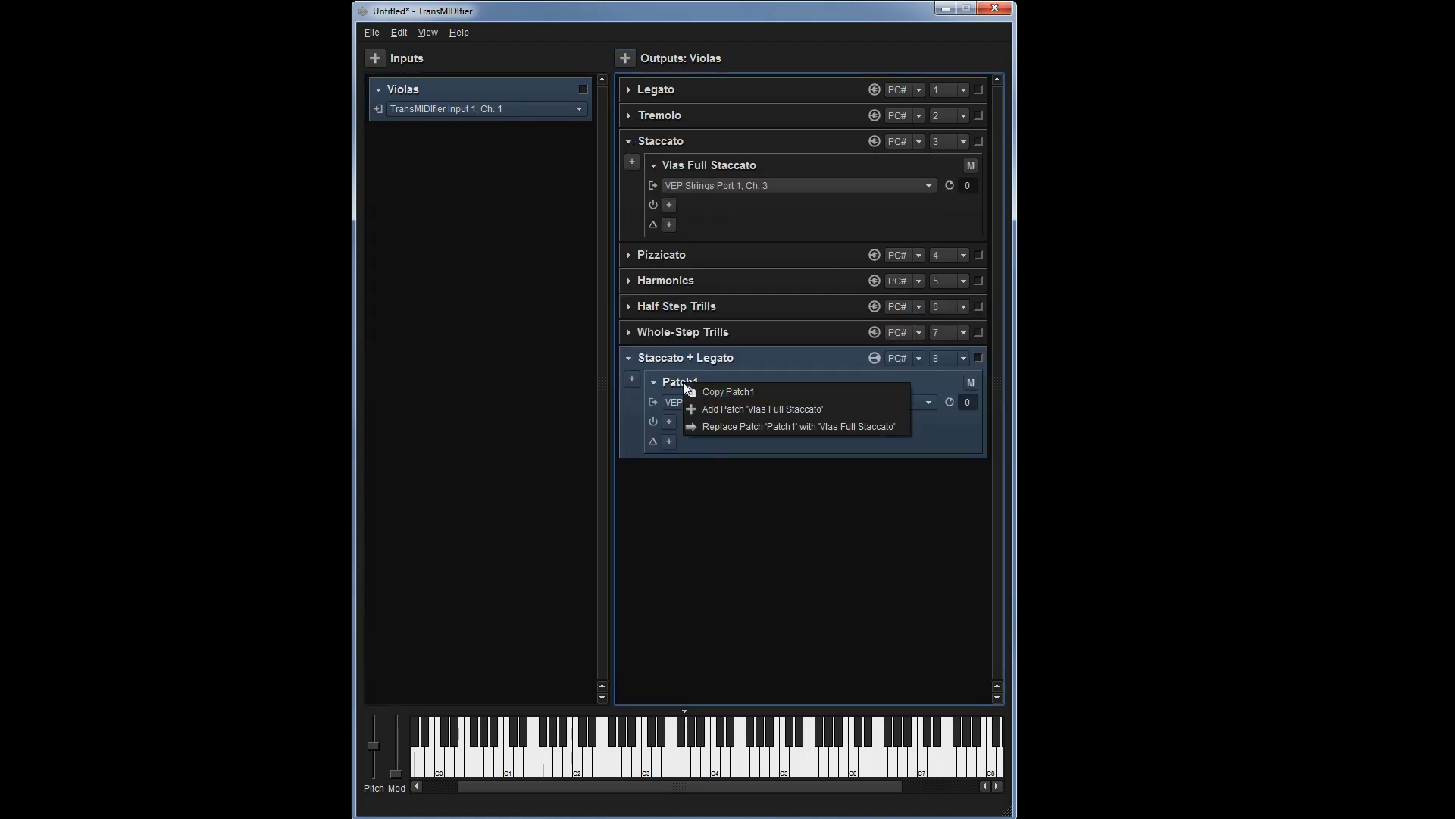
click(706, 419)
- Add a copy of the Legato output's Vlas Full Leg patch to the Staccato + Legato output
click(629, 90)
right_click(676, 114)
click(690, 122)
right_click(676, 294)
click(703, 318)
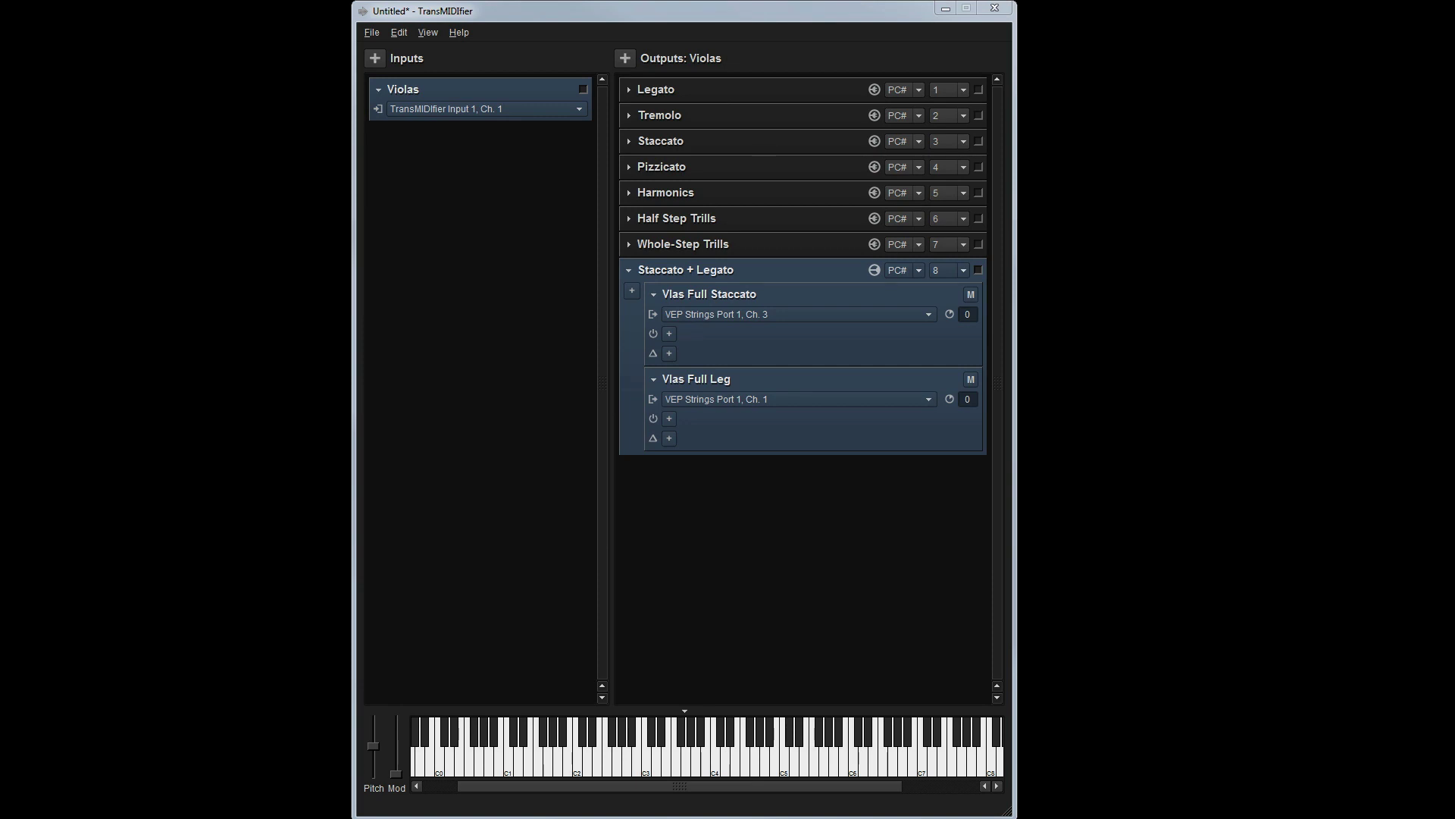
- Add a Velocity Filter to the Vlas Full Staccato patch in Staccato + Legato that ignores notes with velocities below 40
click(669, 353)
mouse_move(689, 356)
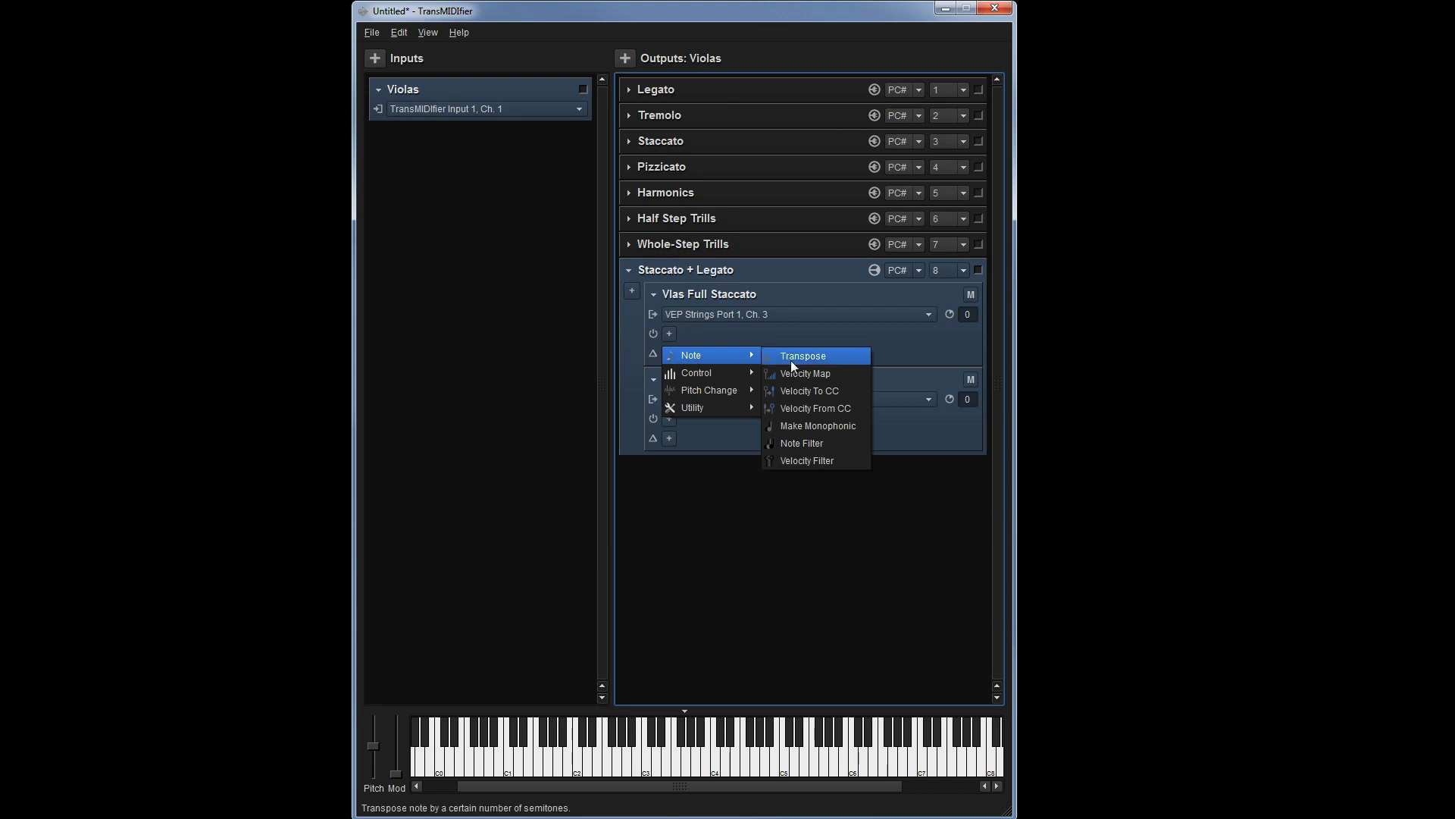
click(802, 461)
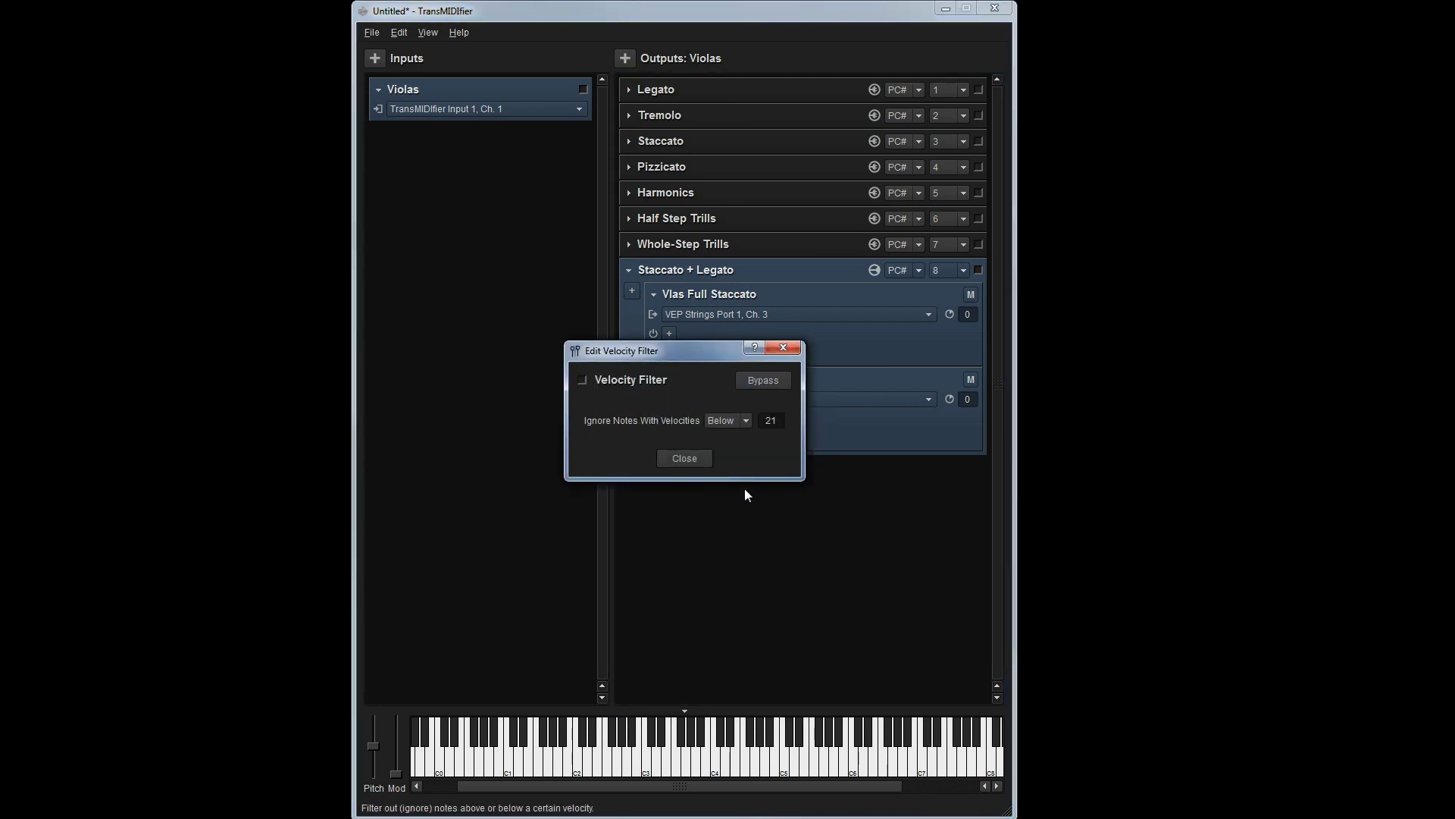
click(769, 420)
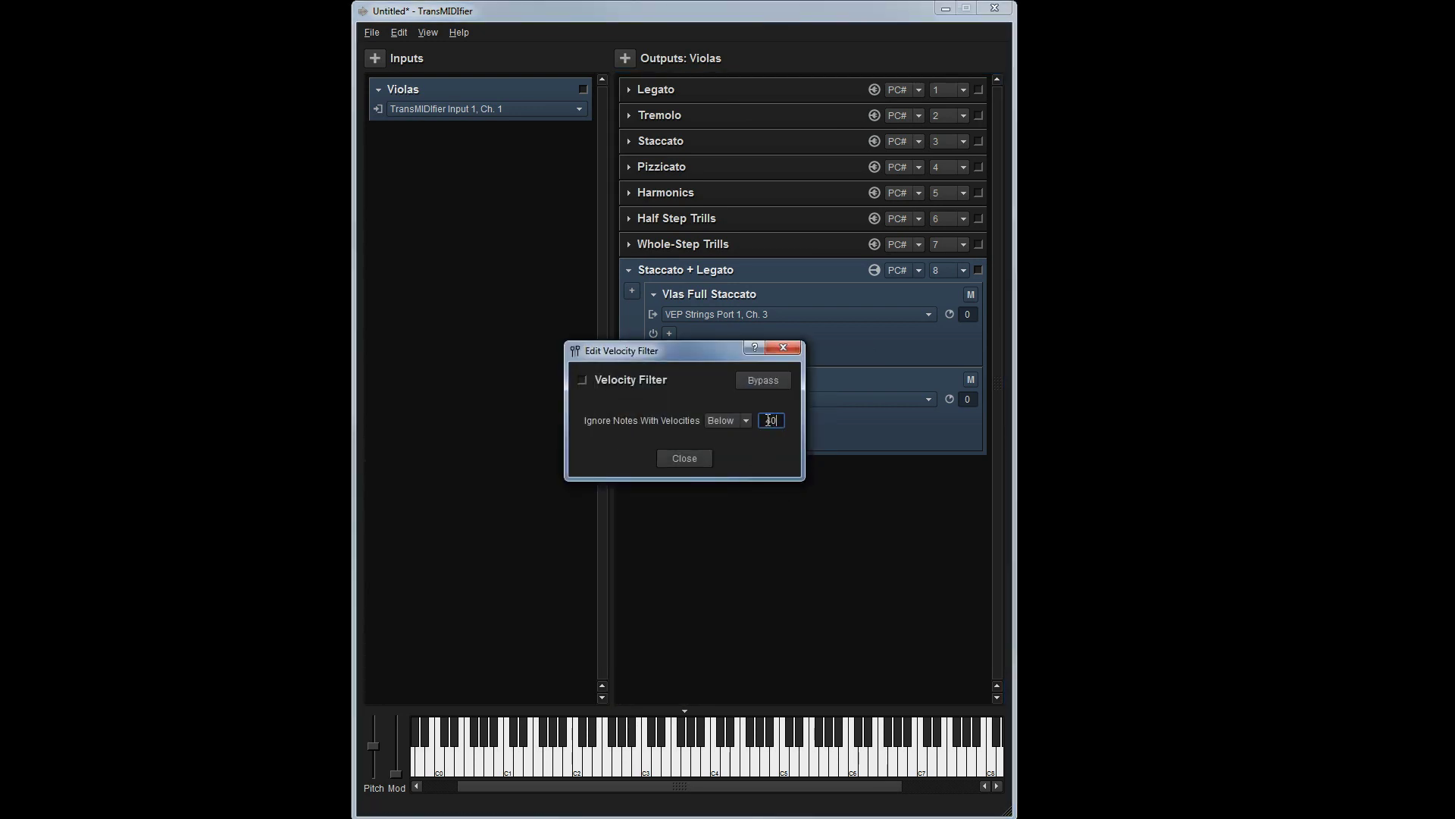
key(Return)
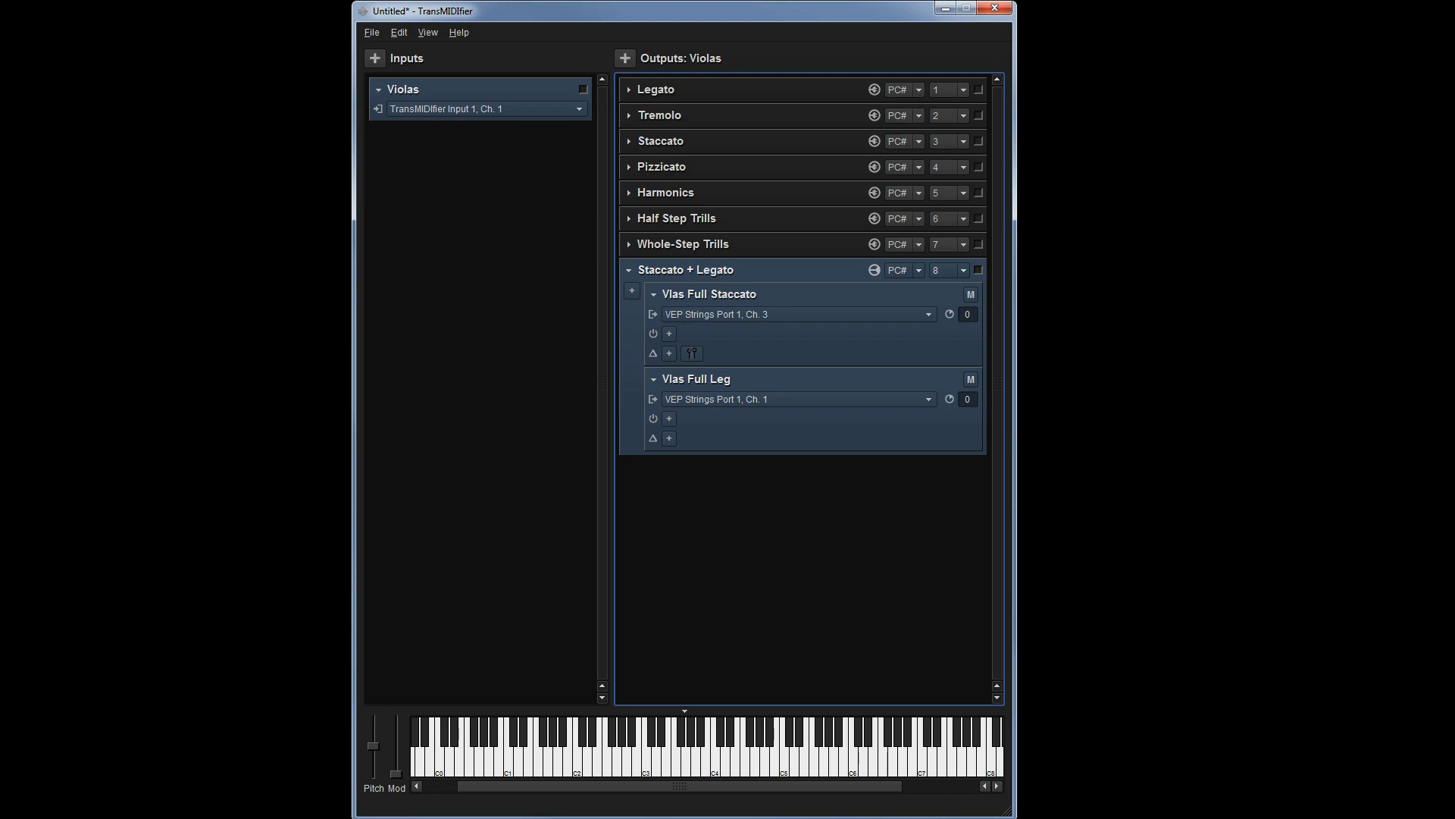
- Collapse the Staccato + Legato output and add a new output named Legato to Tremolo X-Fade
click(629, 270)
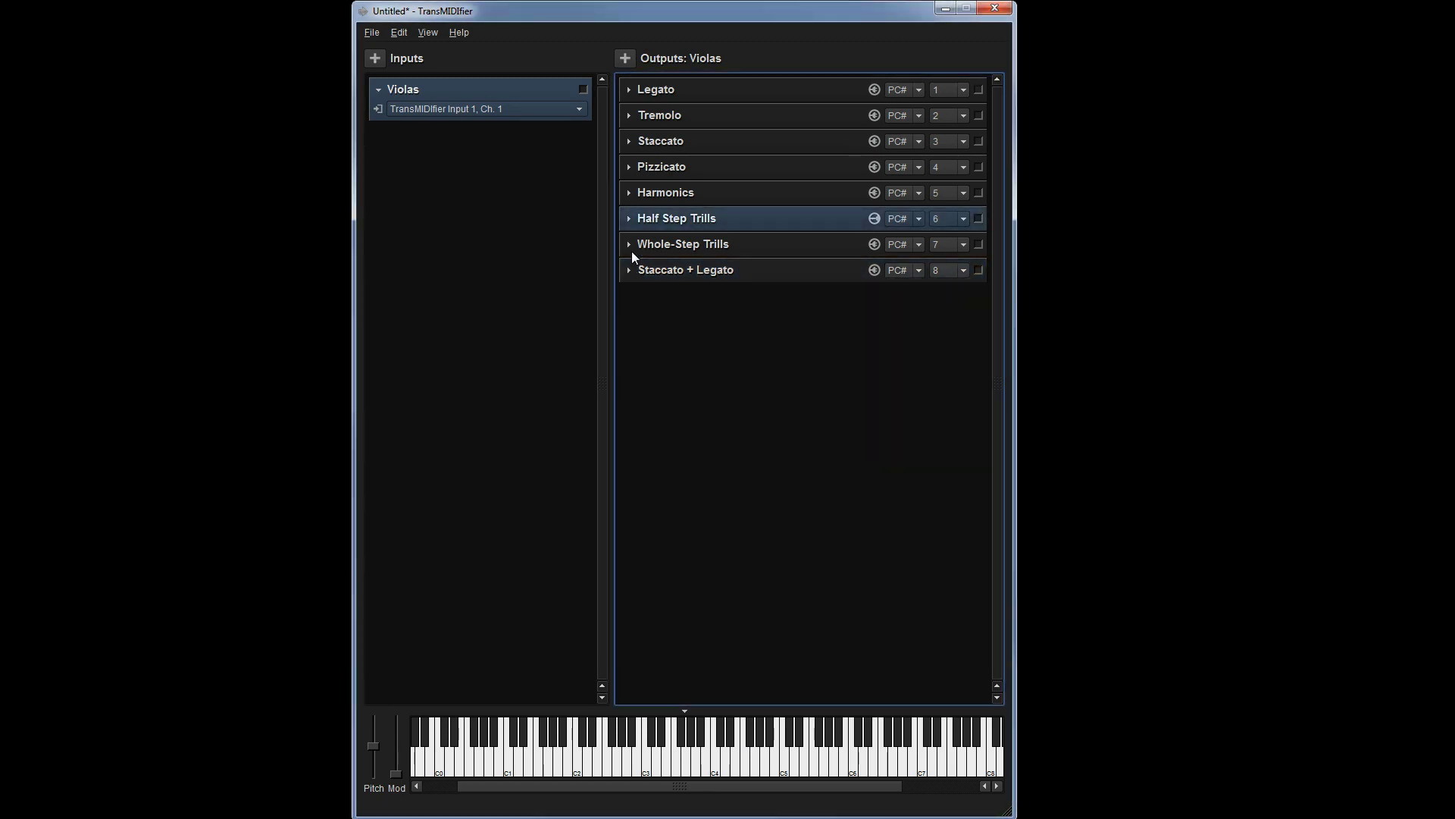
click(625, 64)
text(Legato to Tremolo X-Fade)
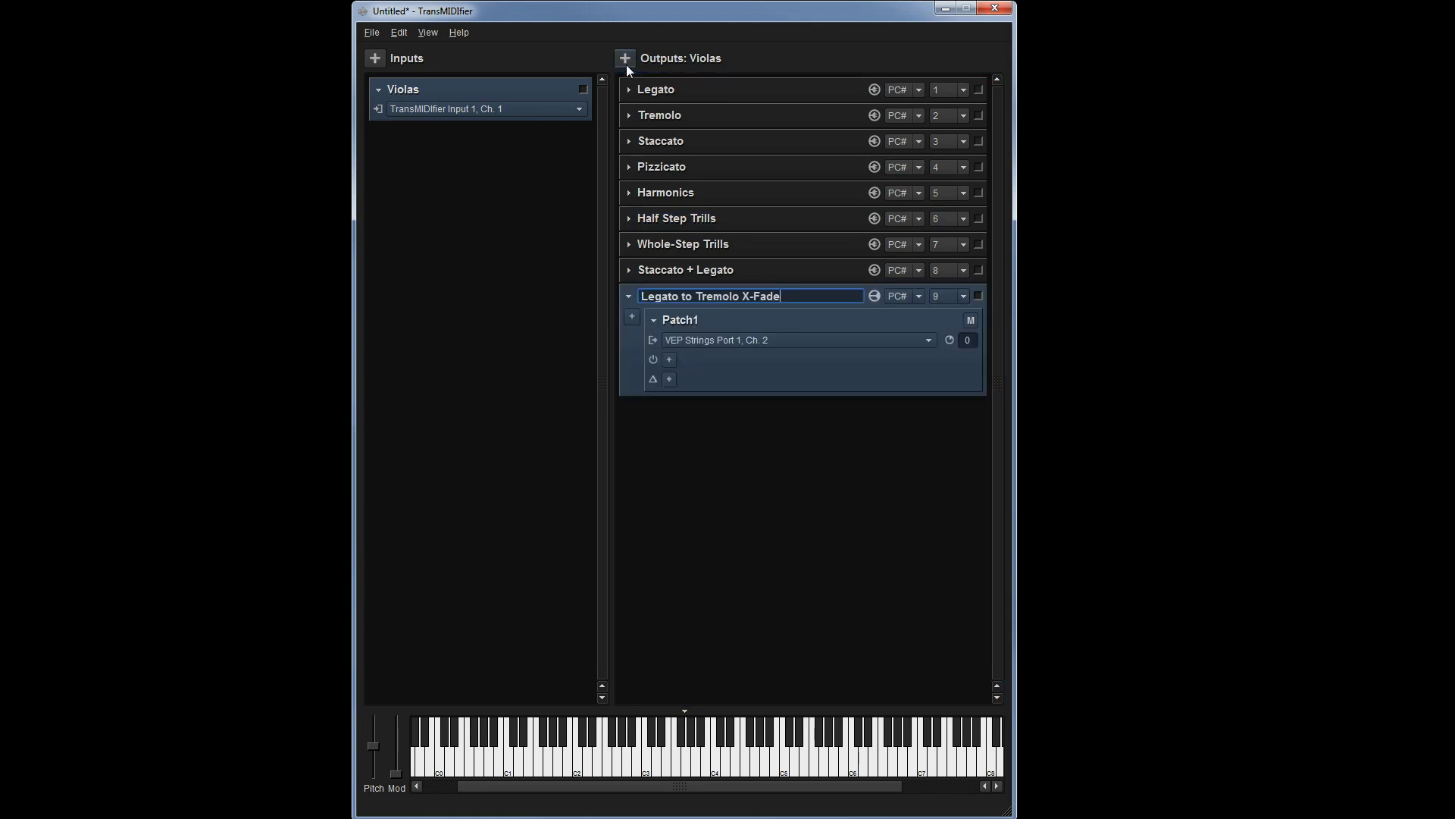
key(Return)
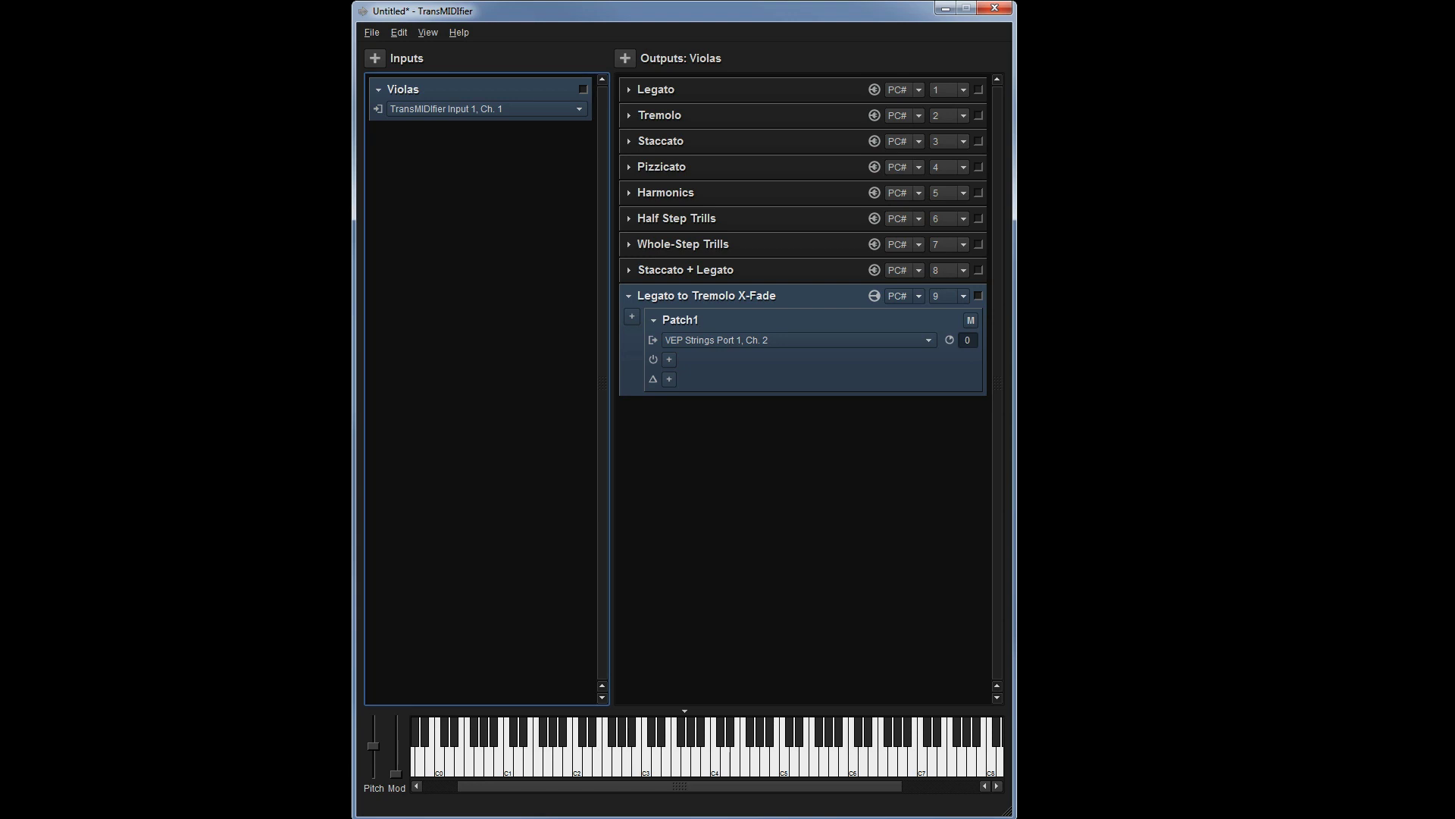
- Fill the Legato to Tremolo X-Fade output with copies of the Vlas Full Leg and Vlas Full Tremolo patches in place of Patch1
click(629, 90)
drag(692, 110, 706, 361)
click(629, 115)
drag(683, 139, 698, 347)
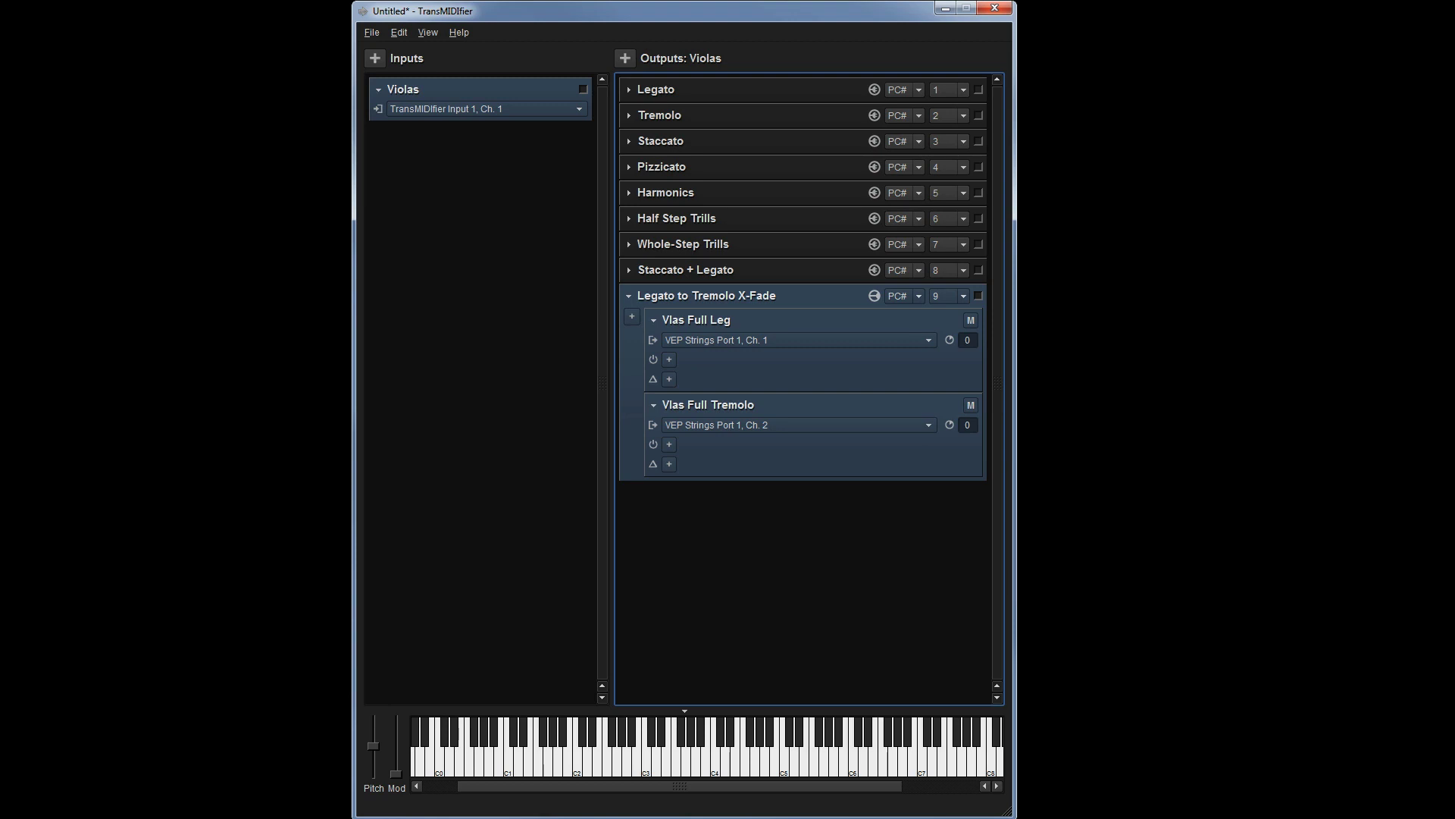
click(260, 756)
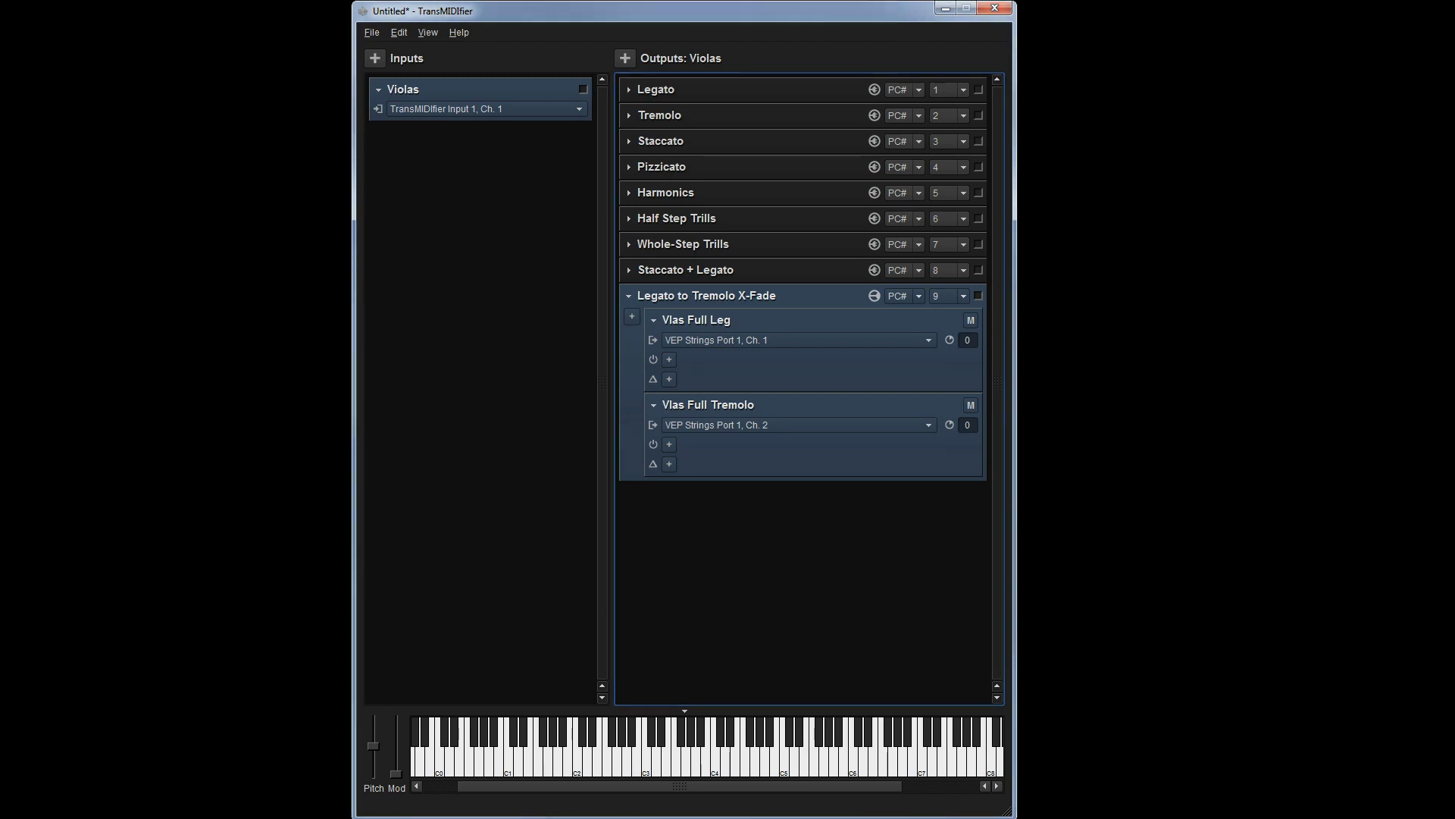
- Add a Change CC# transformer to the crossfade output's Vlas Full Tremolo patch that changes CC20 to CC7
click(670, 464)
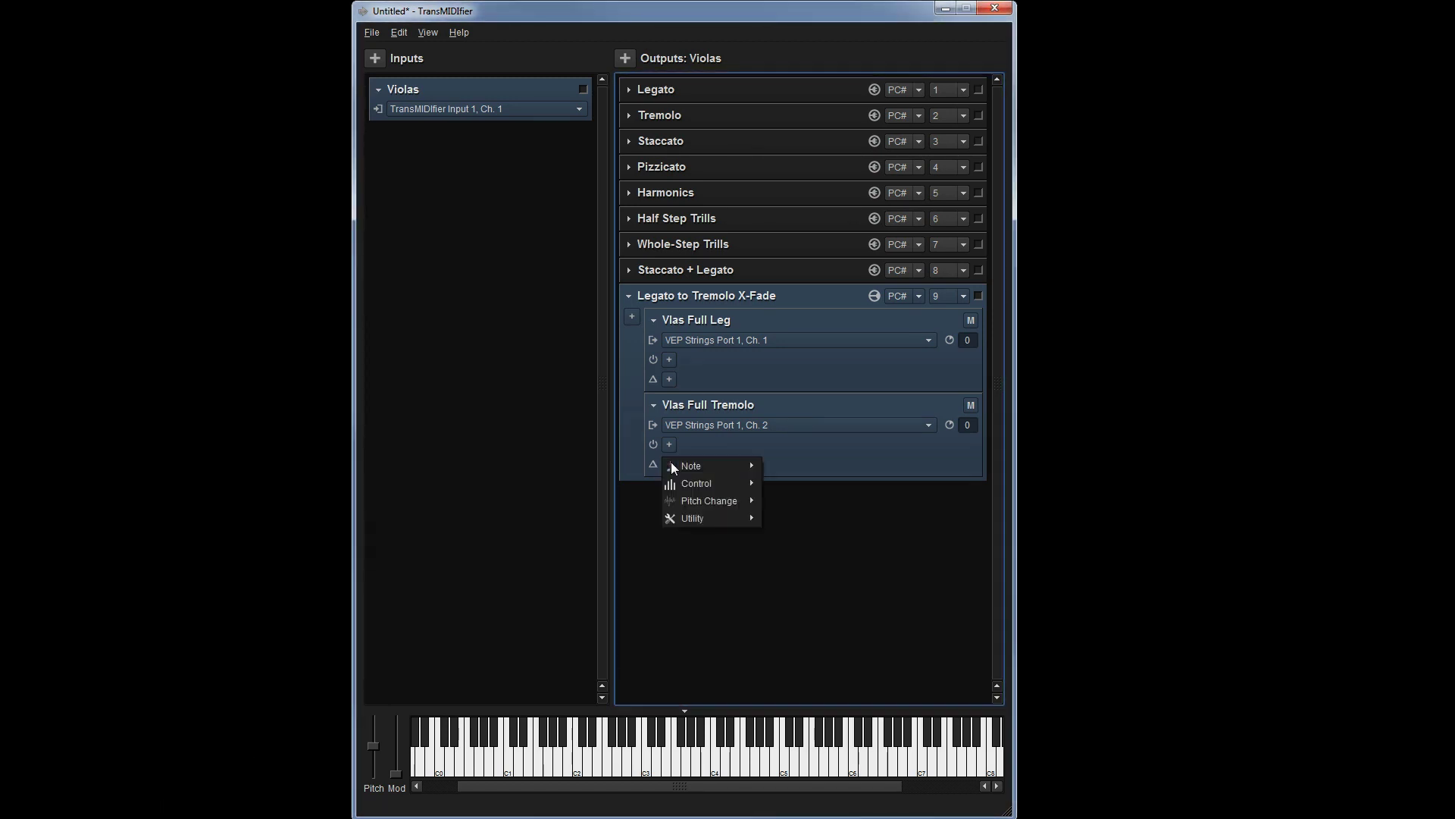
mouse_move(686, 483)
click(812, 485)
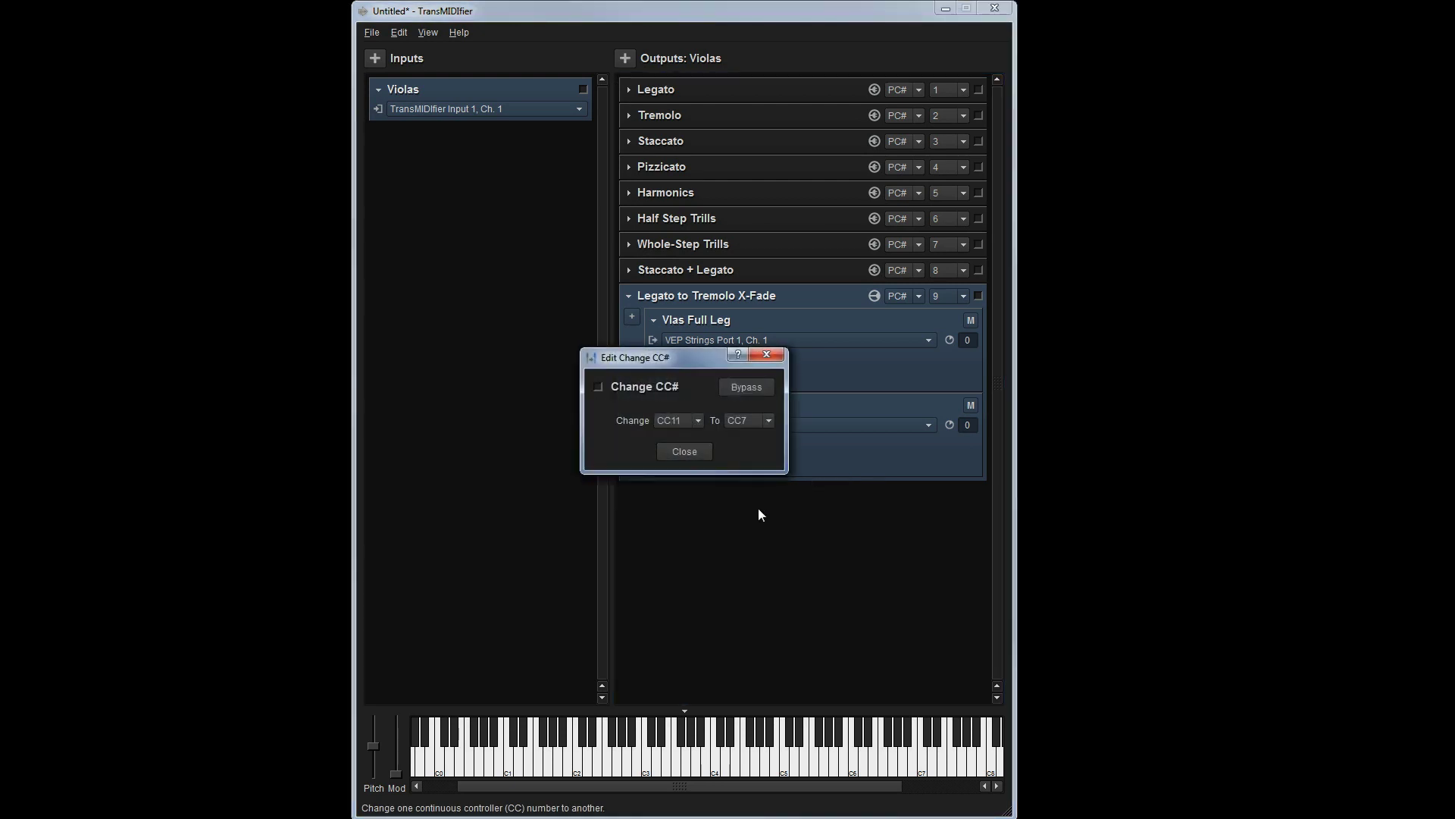
click(694, 422)
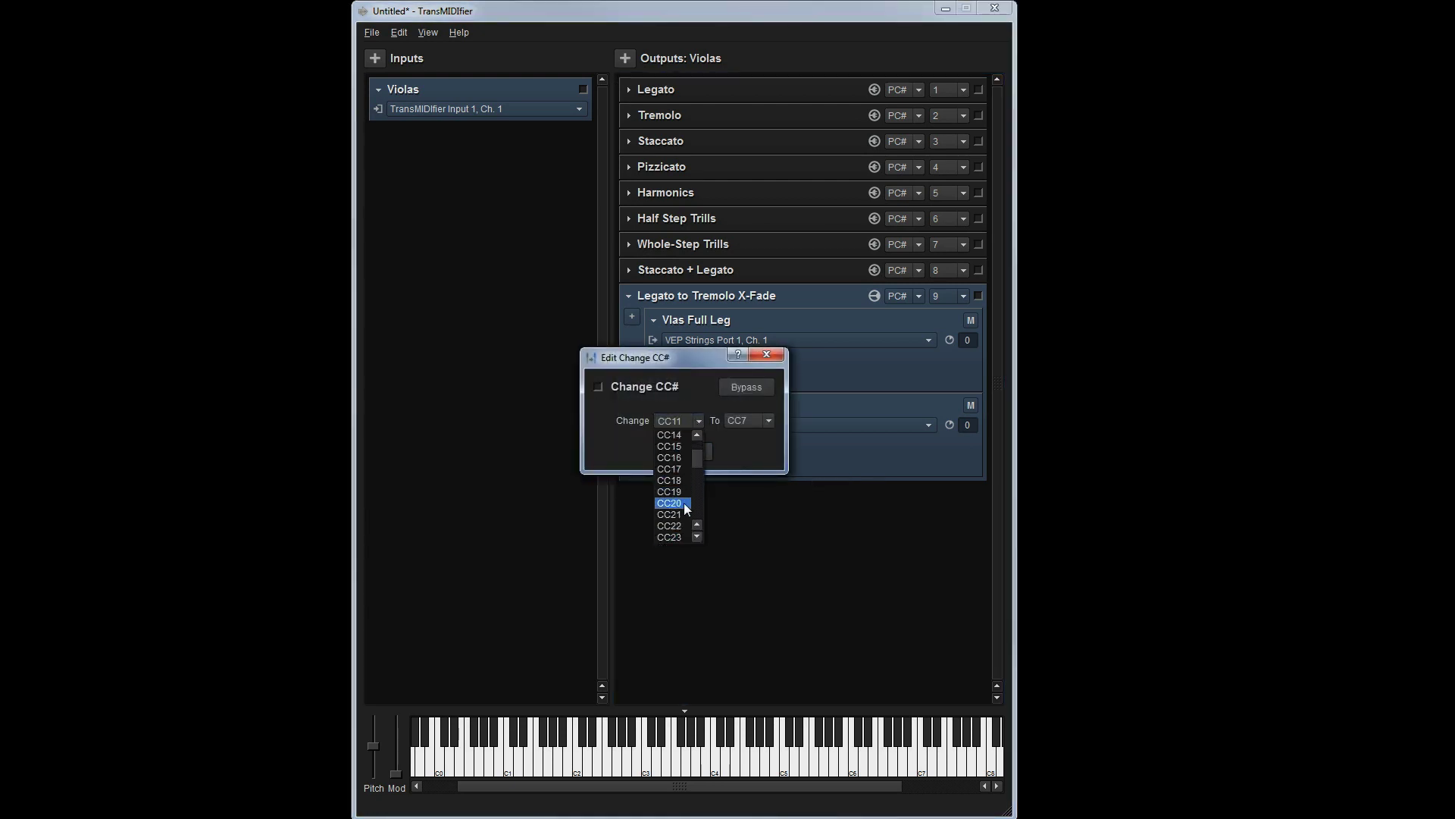
click(671, 503)
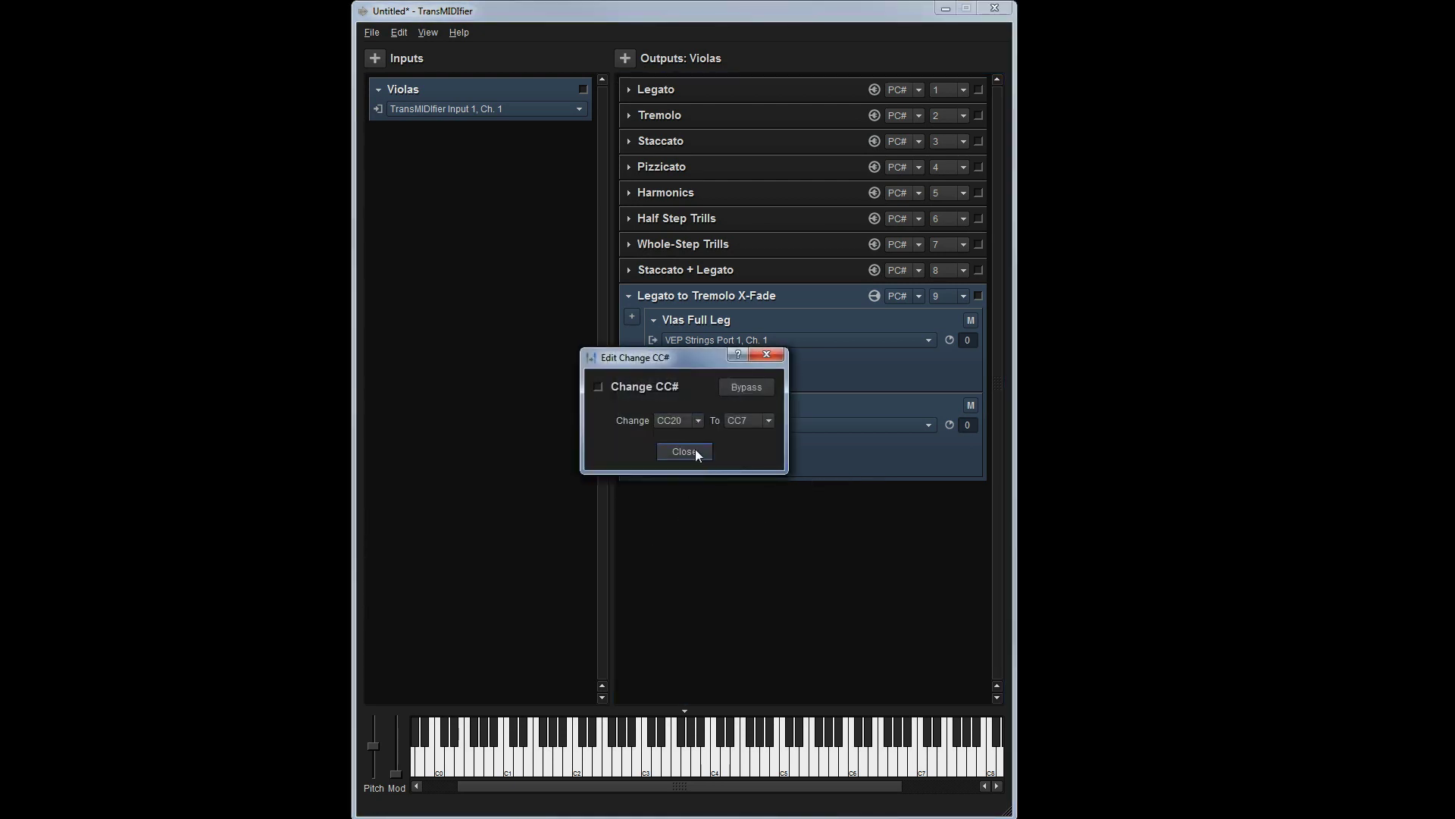
click(696, 453)
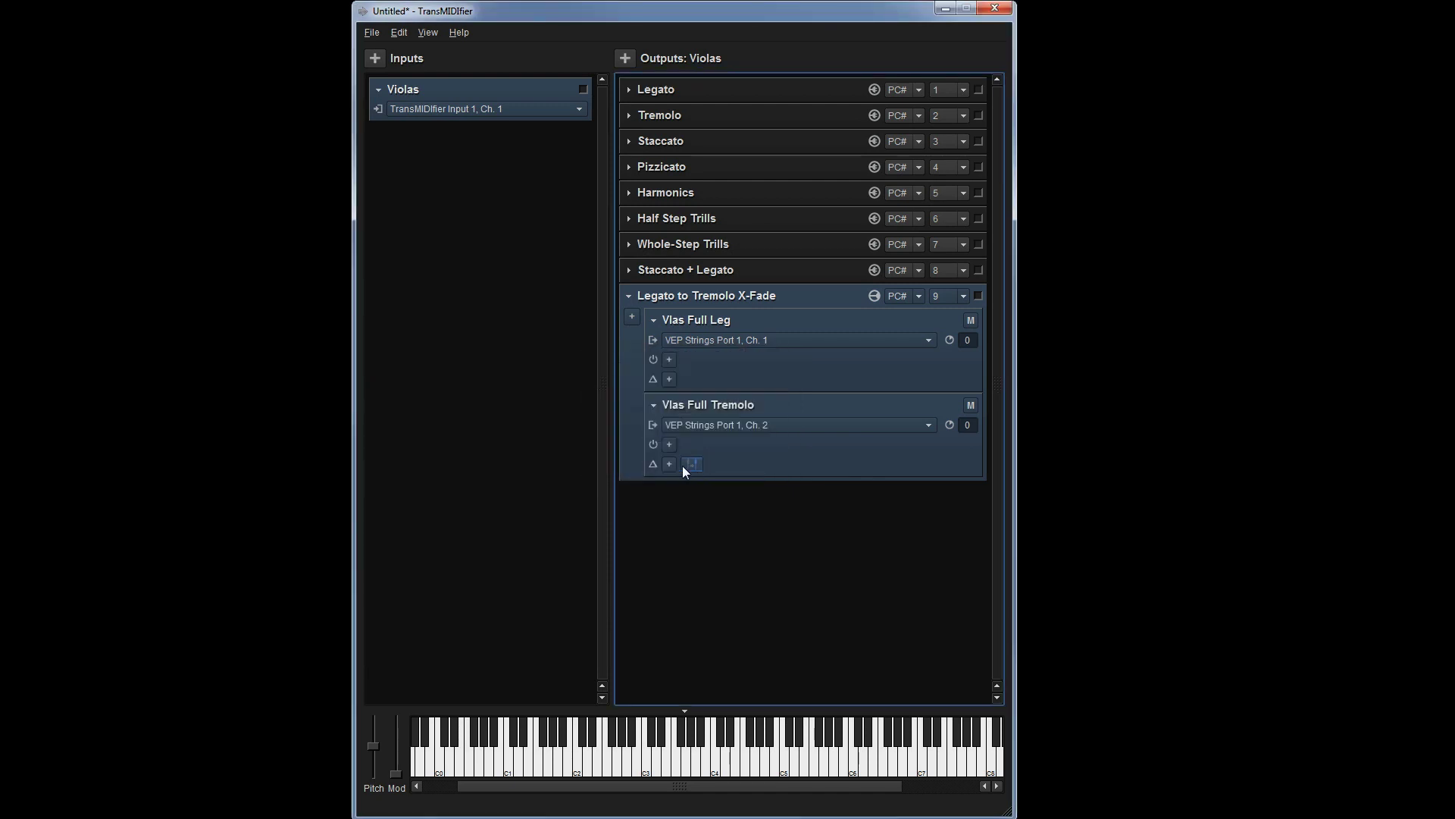
- Add a CC Map to the crossfade output's Vlas Full Tremolo patch that remaps CC7 with a Sine Ramp Up curve
click(671, 465)
mouse_move(682, 483)
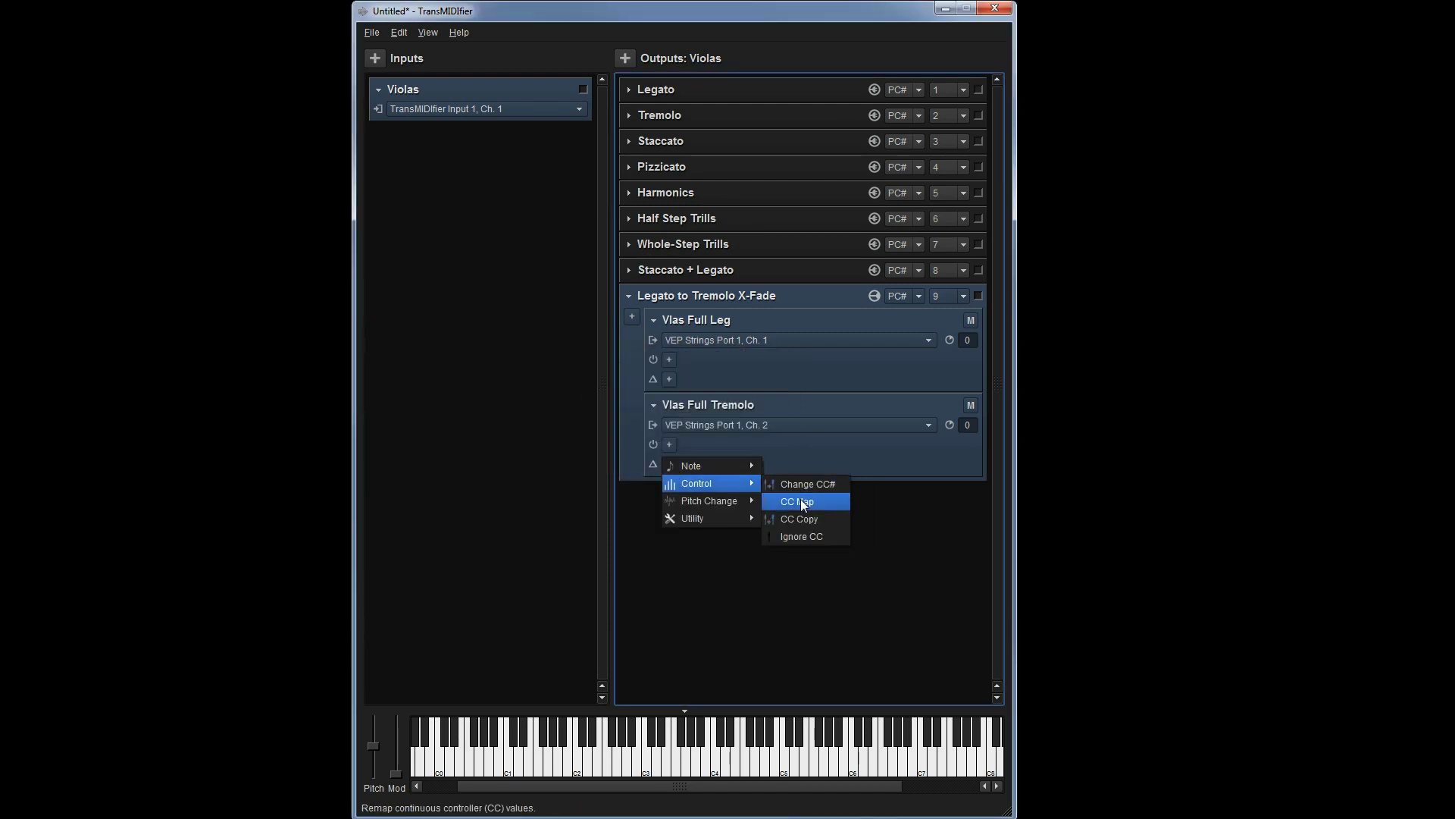
click(800, 499)
click(576, 306)
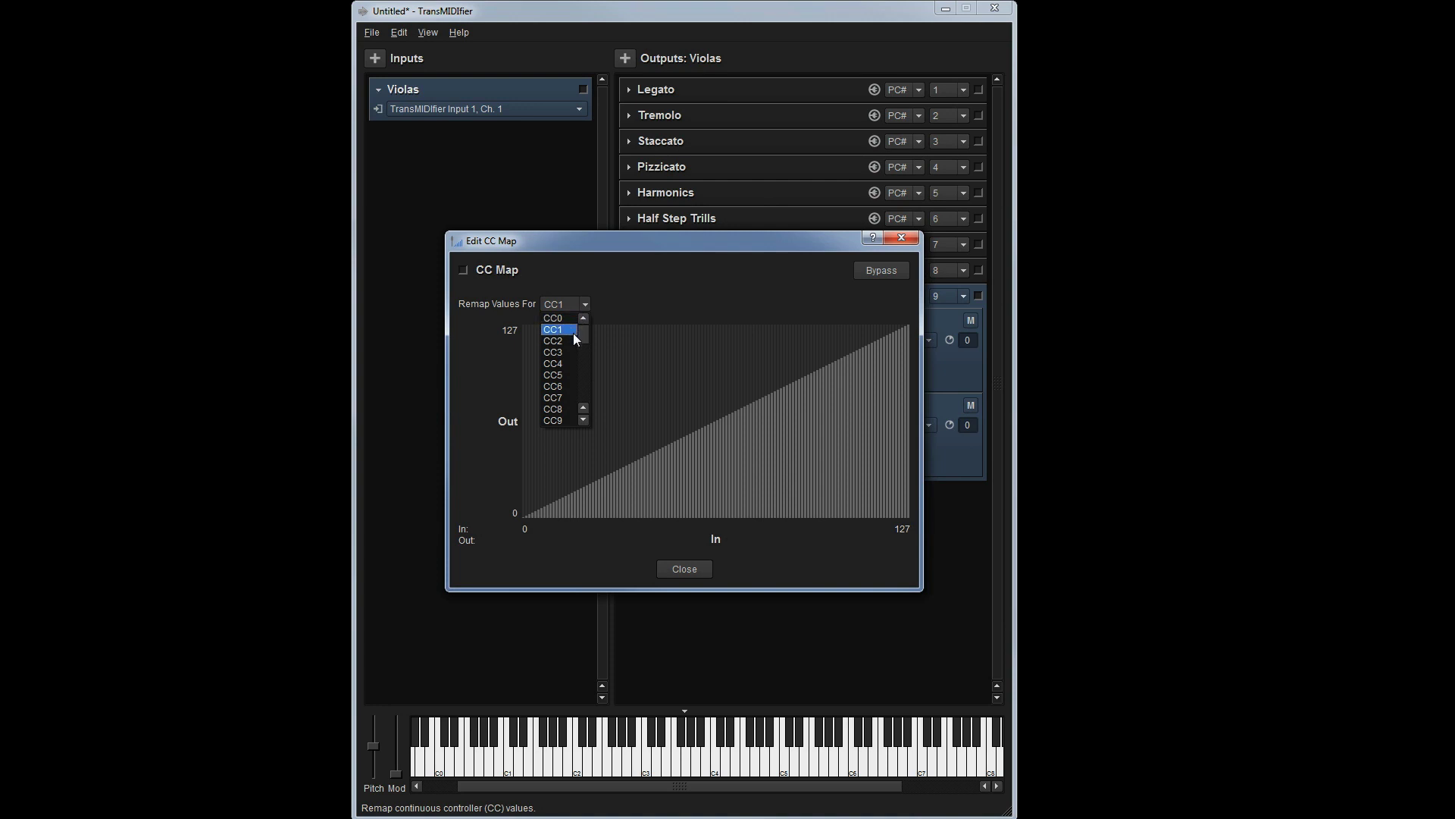
click(570, 396)
right_click(644, 391)
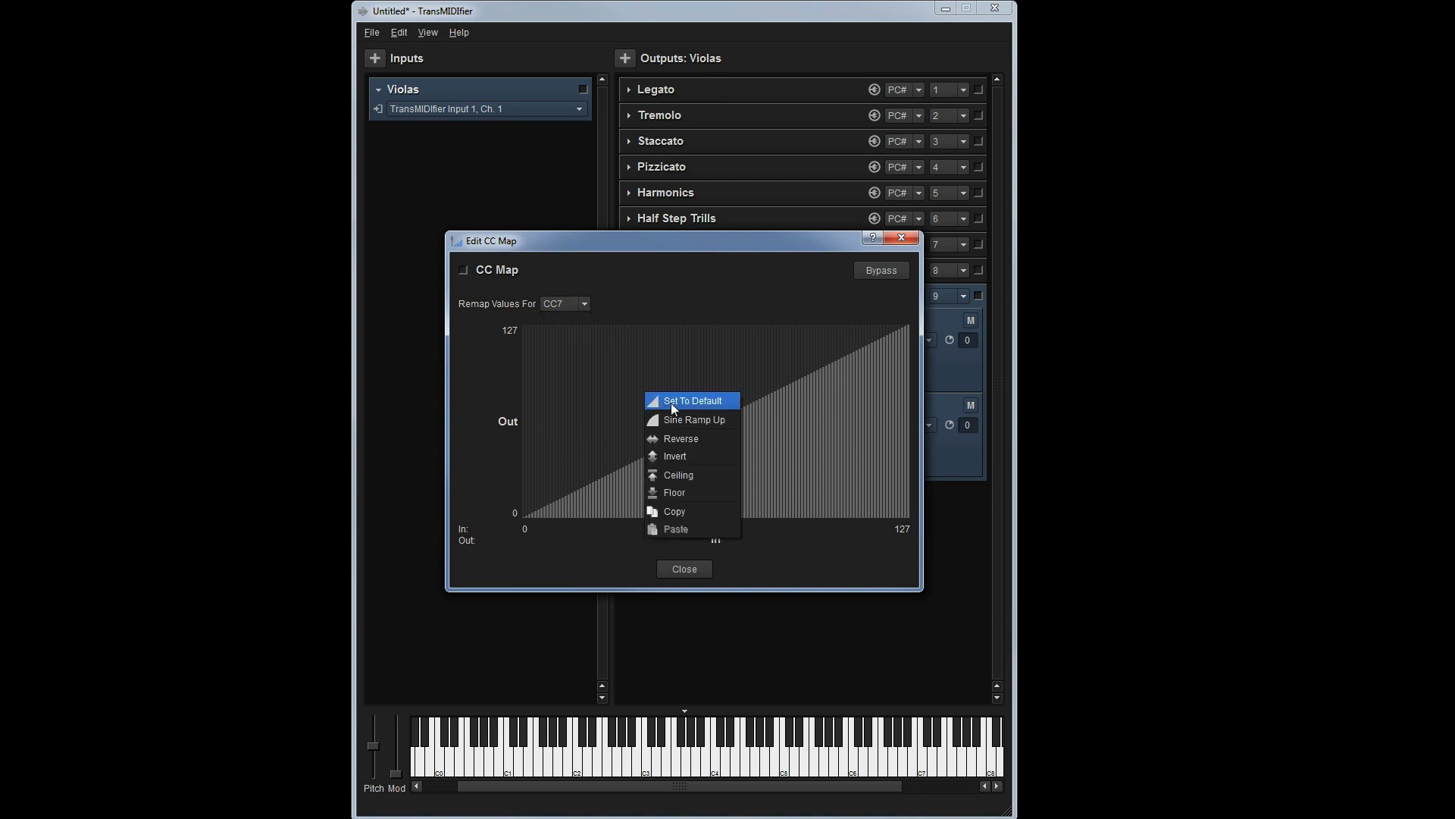
click(682, 421)
click(684, 568)
- Add a Change CC# transformer to the crossfade output's Vlas Full Leg patch that changes CC20 to CC7
click(669, 380)
mouse_move(695, 399)
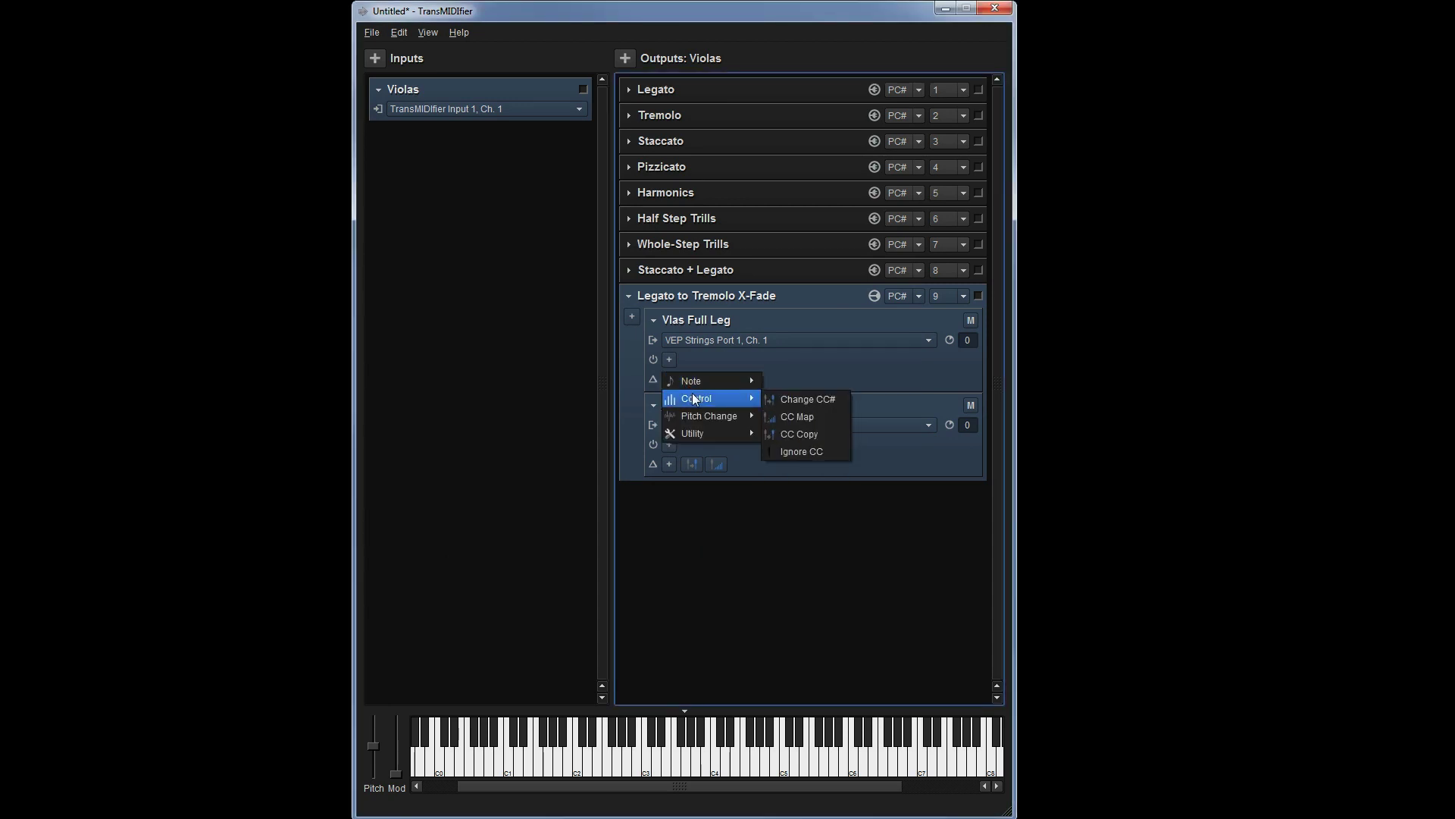
click(810, 400)
click(689, 418)
scroll(679, 500, down, 3)
click(676, 507)
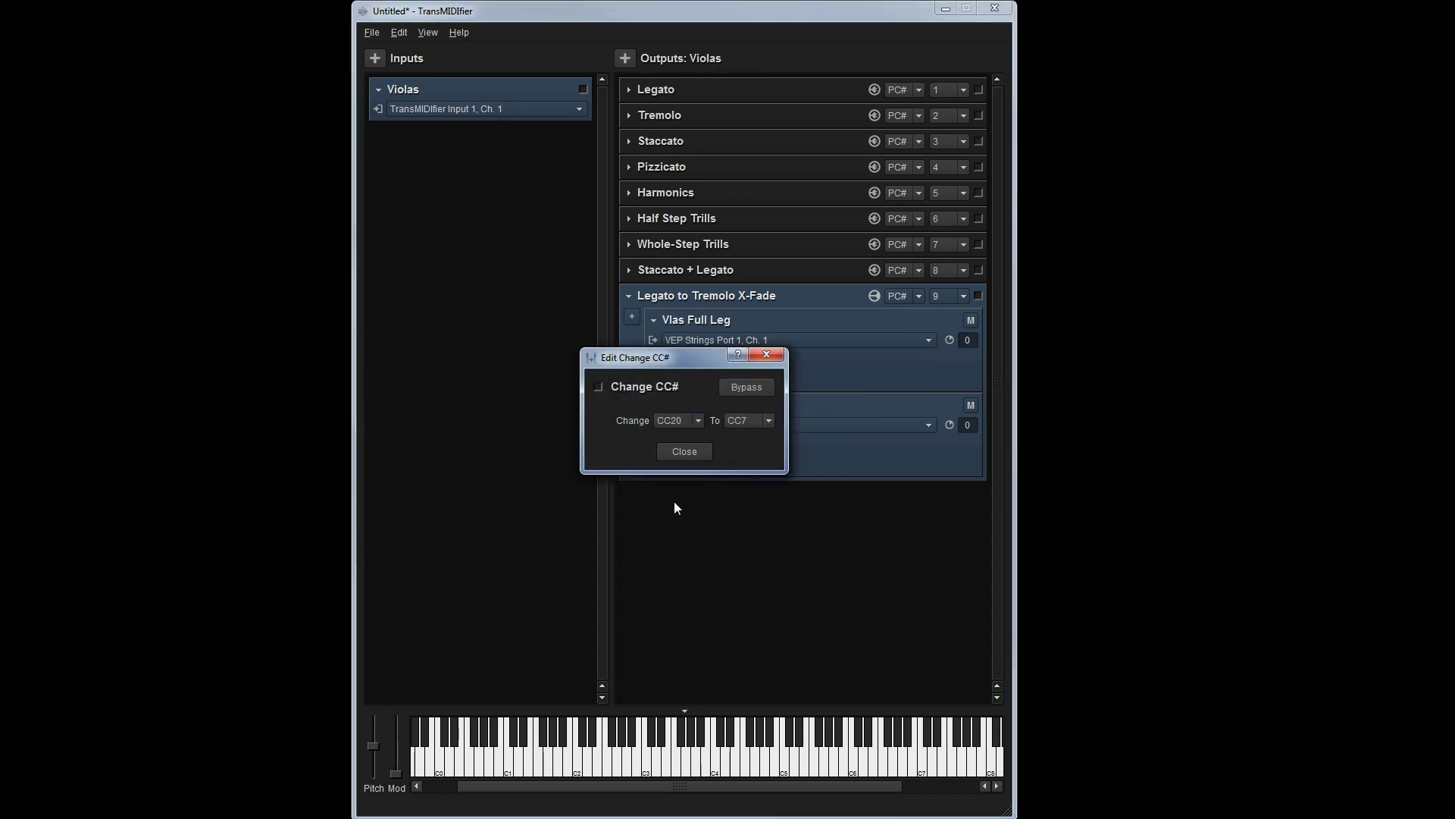
click(702, 452)
- Add a CC Map to the crossfade output's Vlas Full Leg patch that remaps CC7 with a reversed Sine Ramp Up curve
click(670, 379)
mouse_move(724, 399)
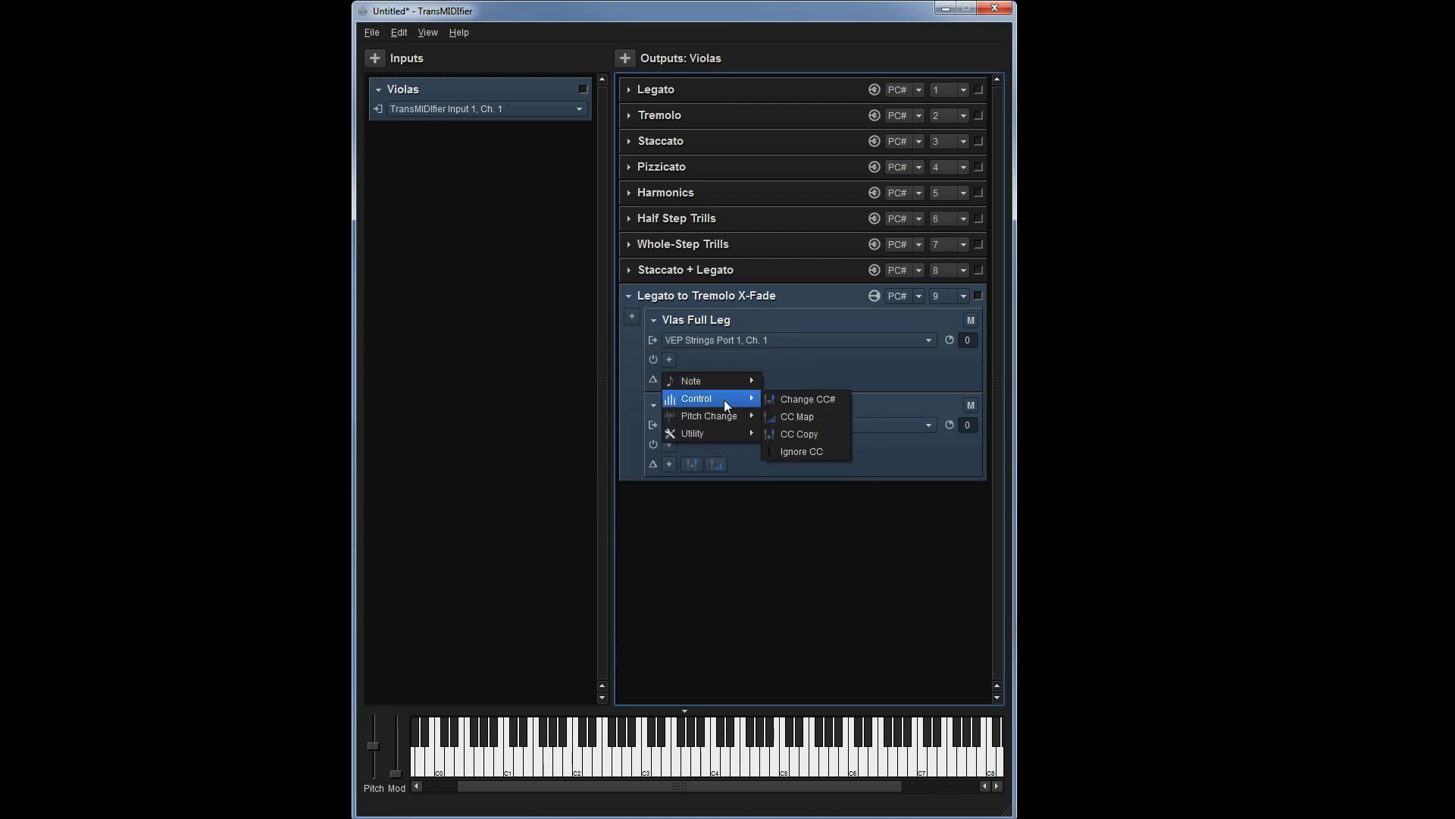
click(800, 415)
click(570, 306)
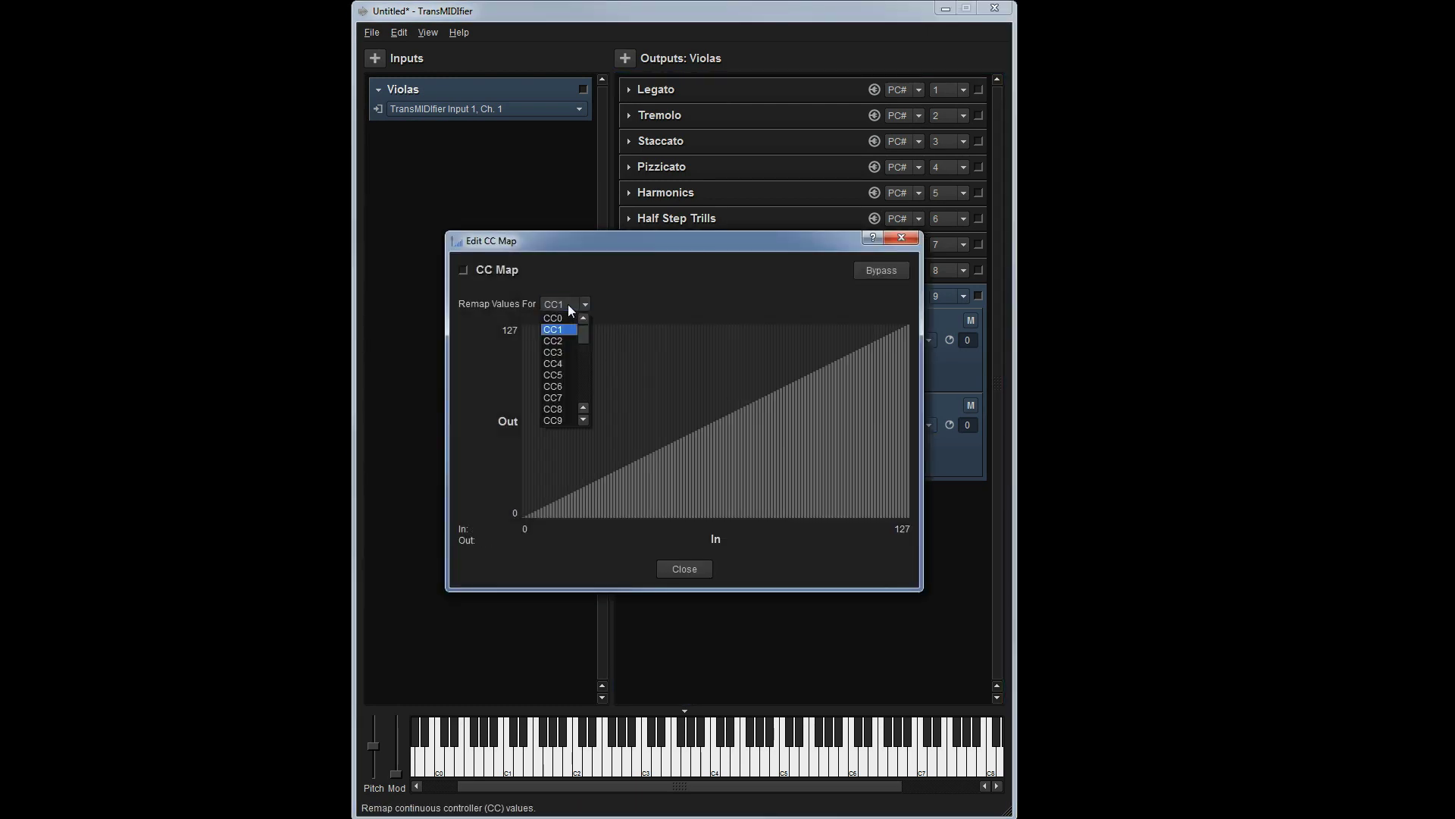
click(567, 395)
right_click(622, 384)
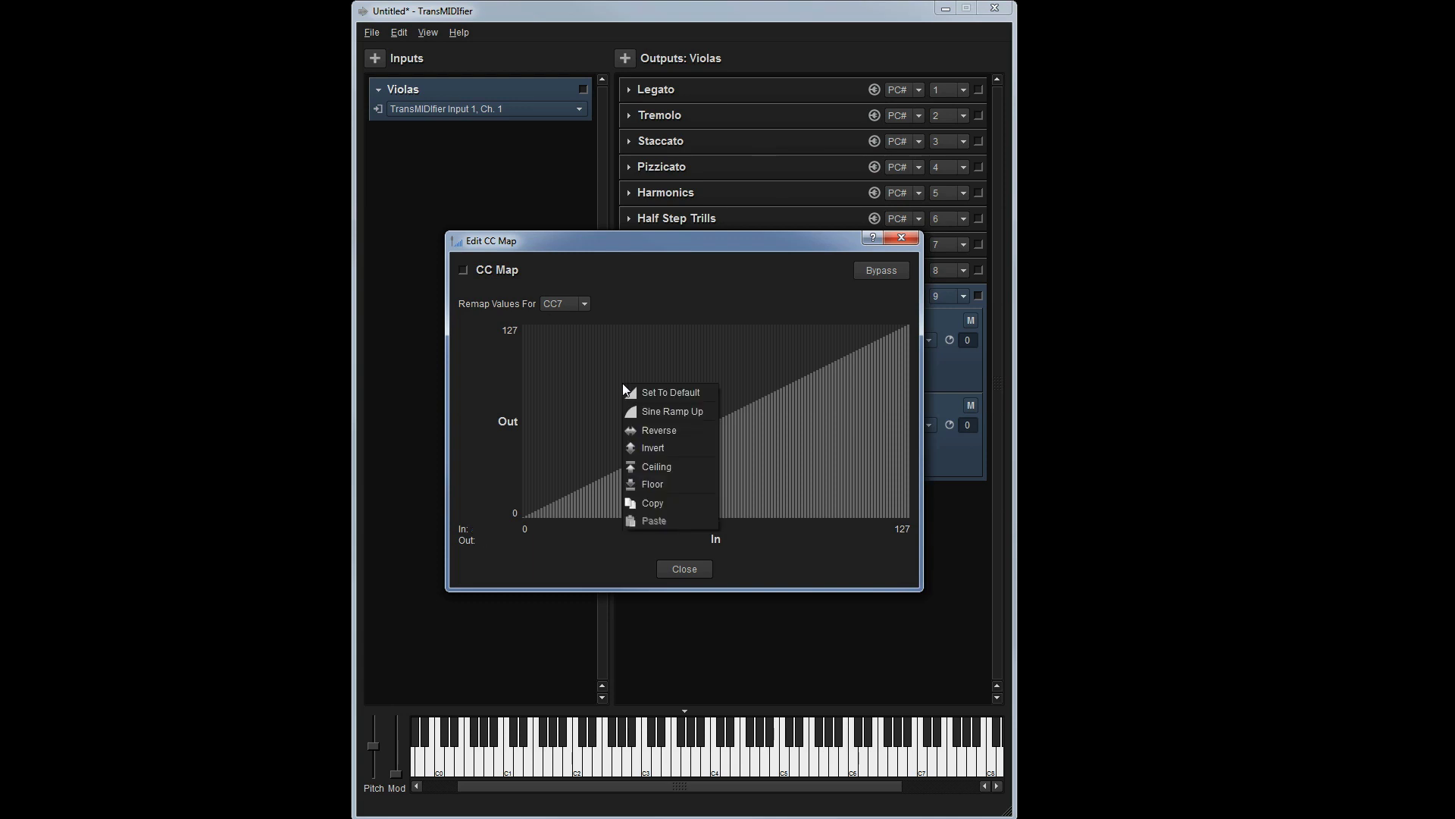
click(654, 407)
right_click(661, 407)
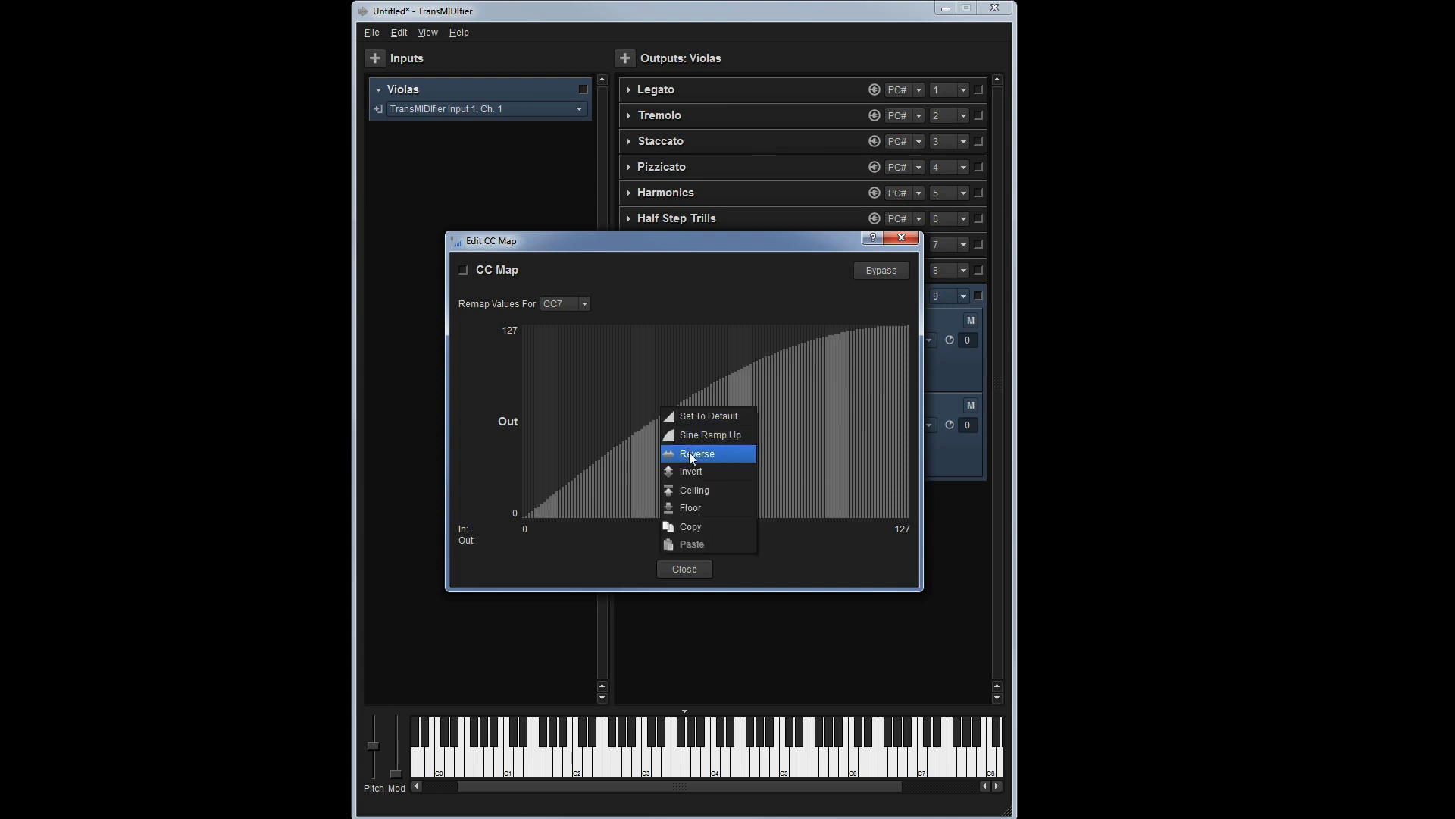
click(689, 452)
click(685, 569)
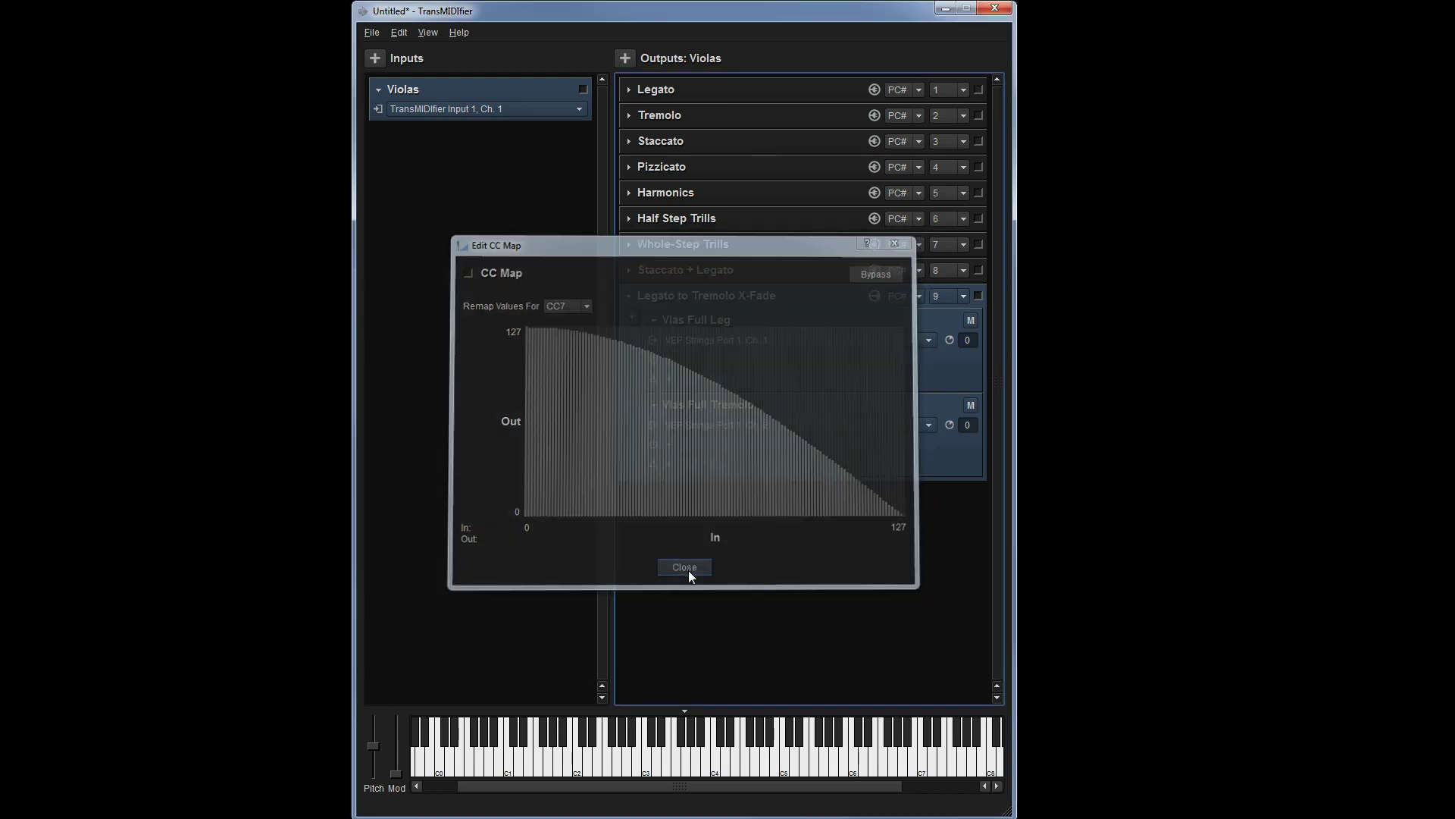